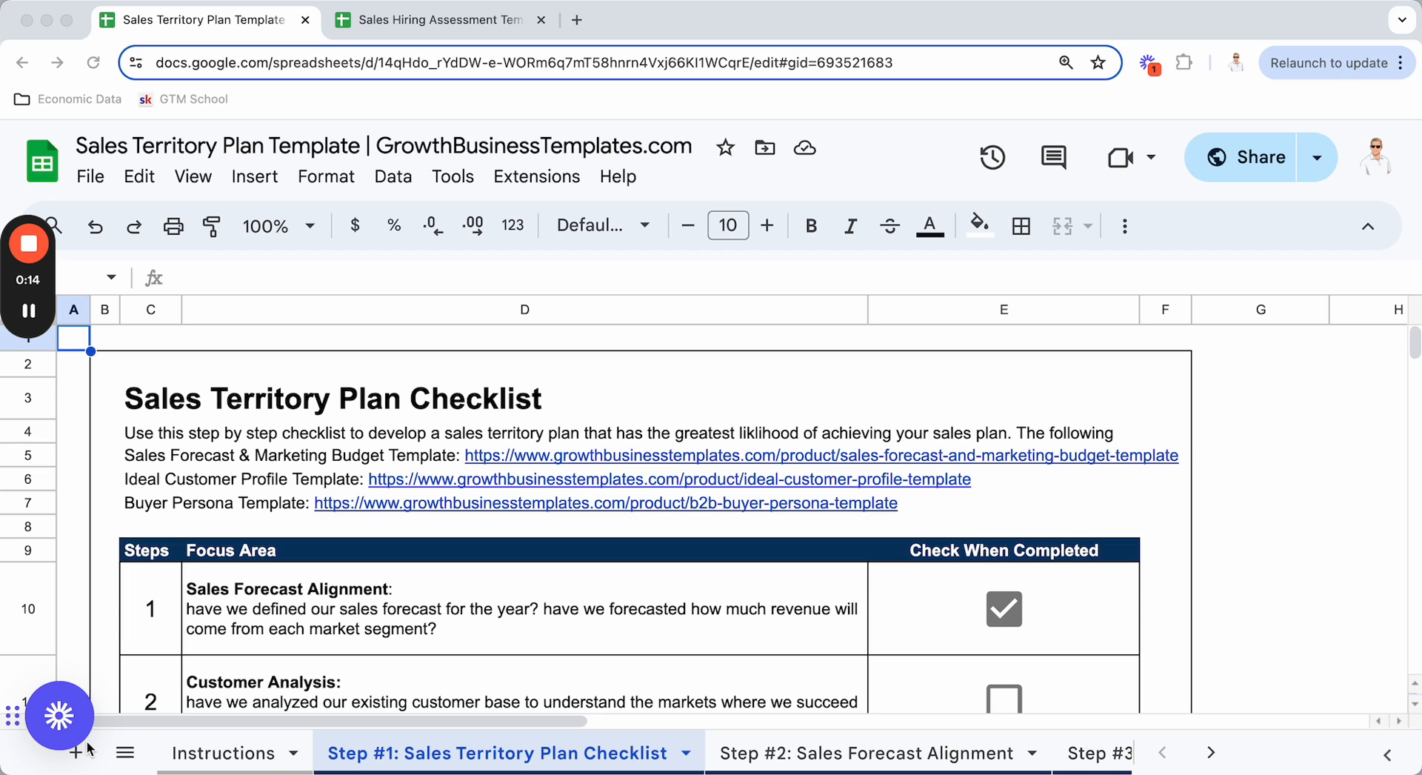
# Open the Instructions sheet and review the sections "What's included" and "How to use this template"
pyautogui.click(135, 751)
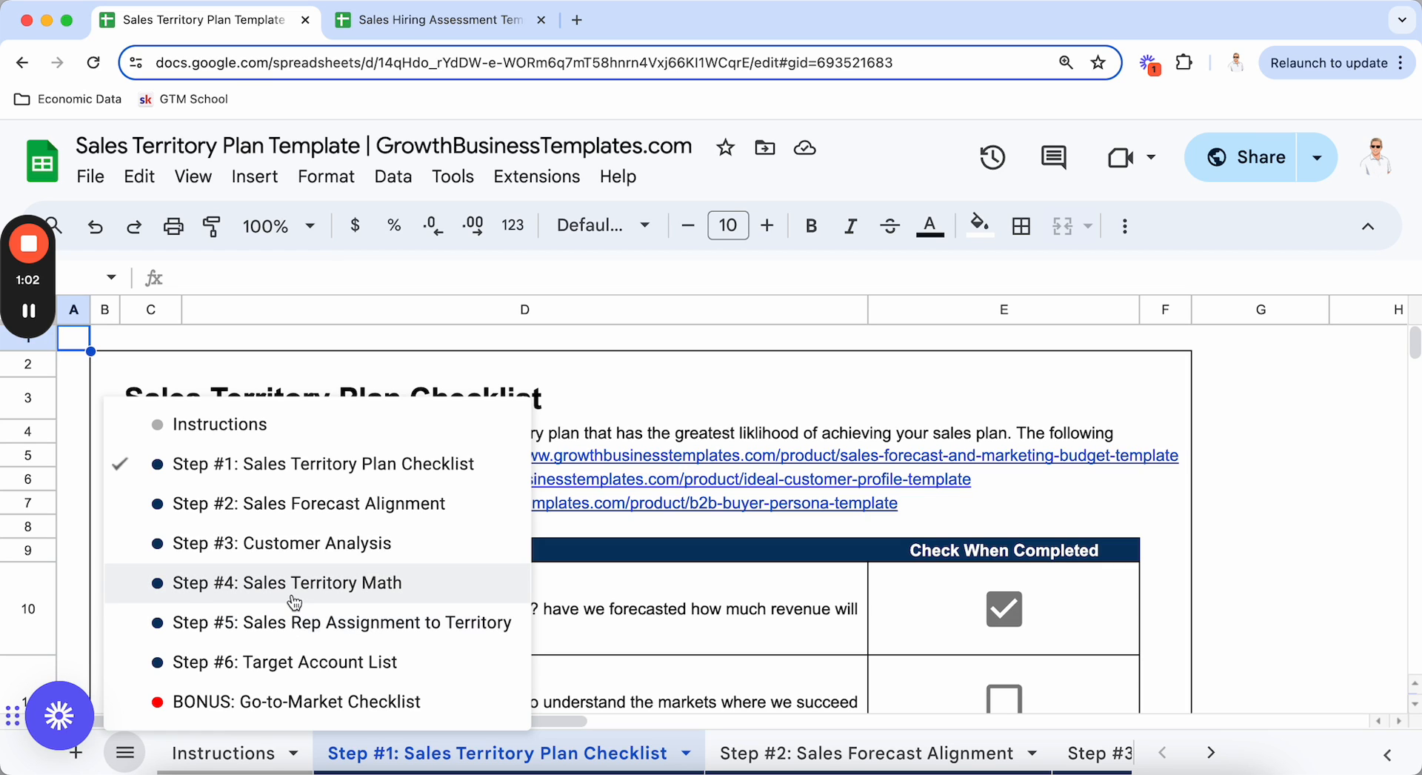
pyautogui.click(237, 433)
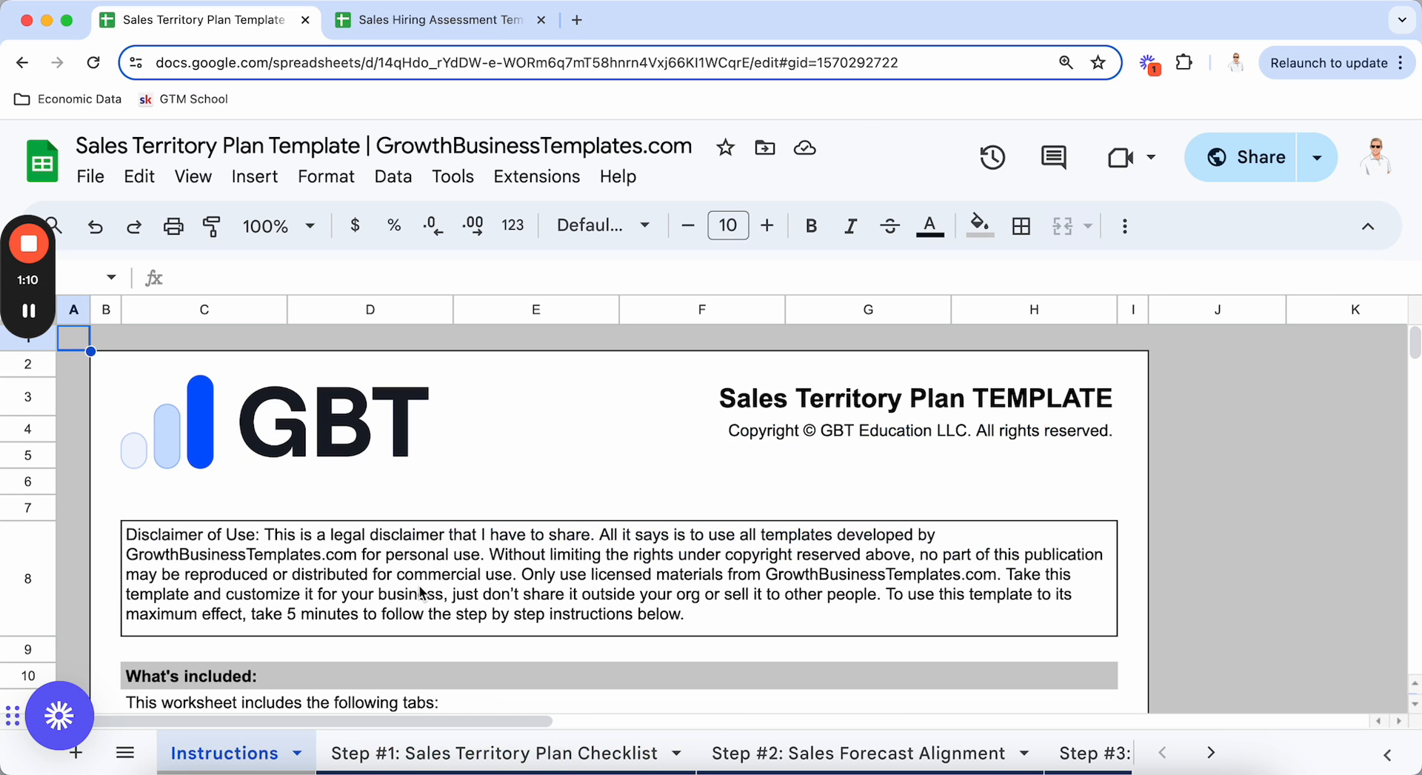
pyautogui.press('super+minus')
pyautogui.press('super+minus')
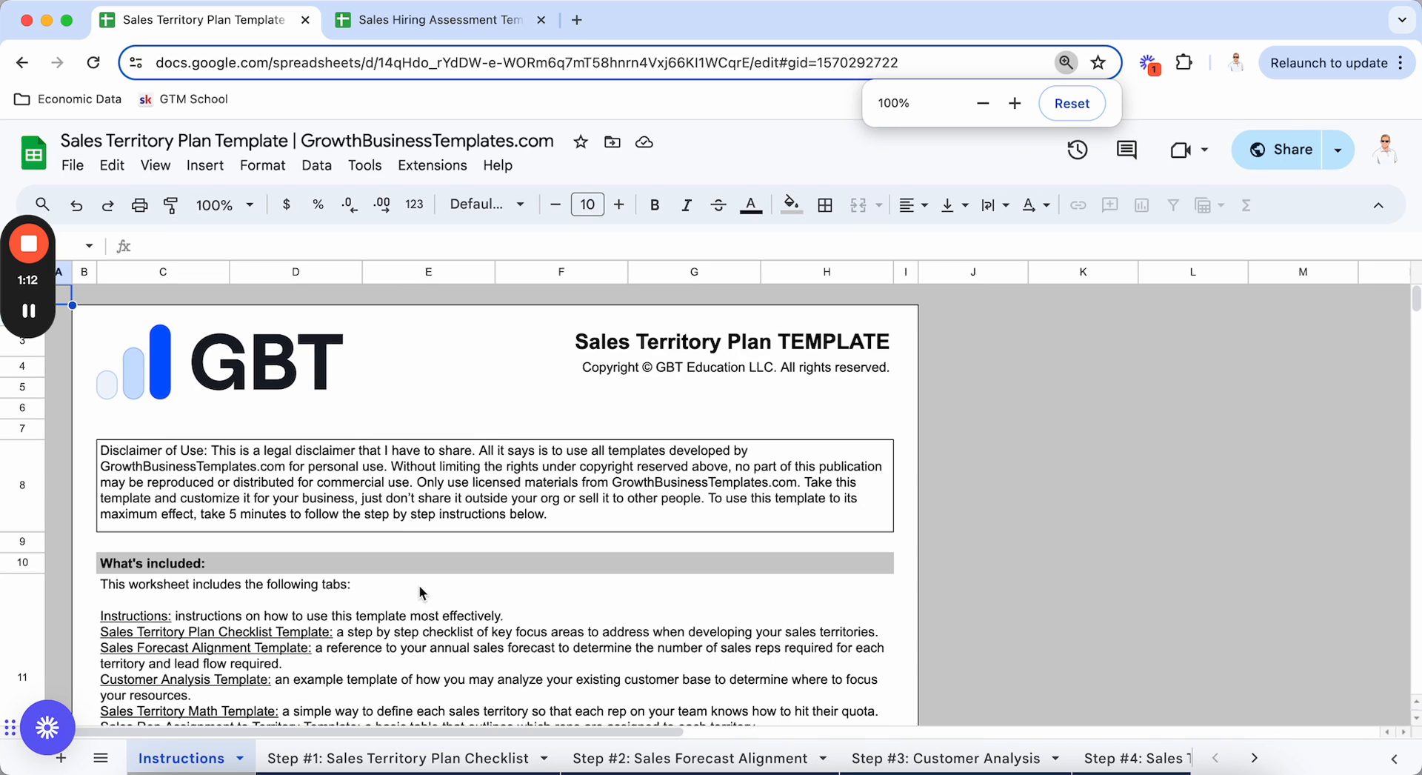
pyautogui.scroll(-5, 419, 593)
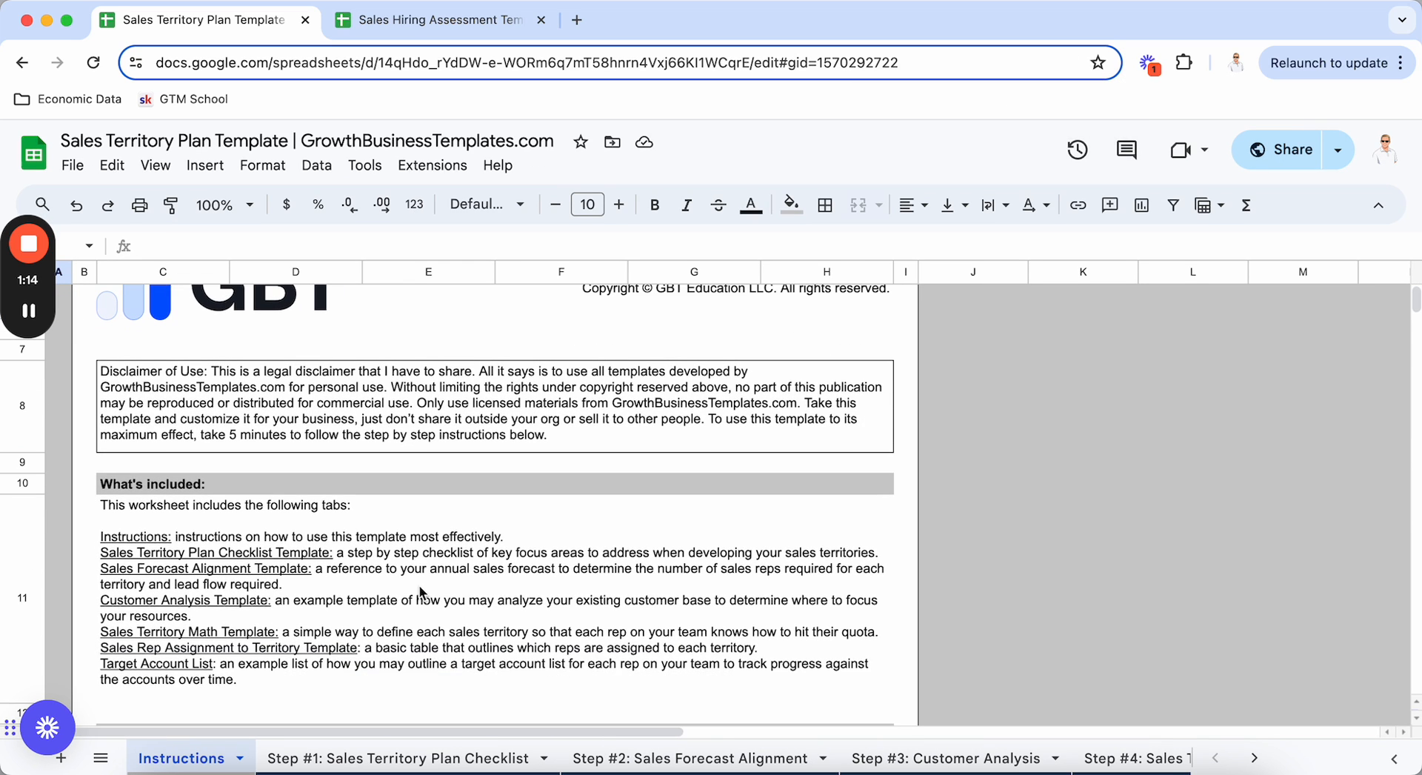
pyautogui.scroll(-3, 356, 603)
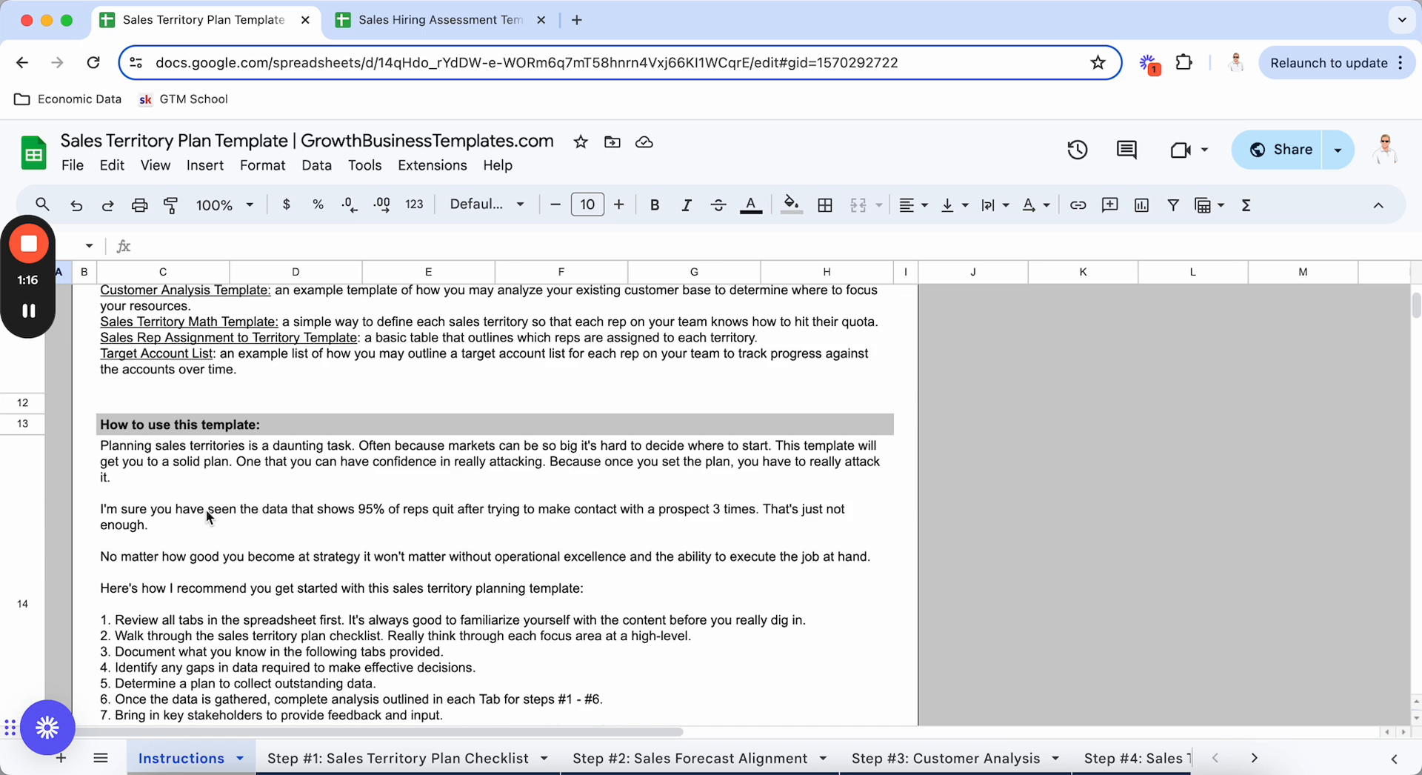
pyautogui.click(195, 424)
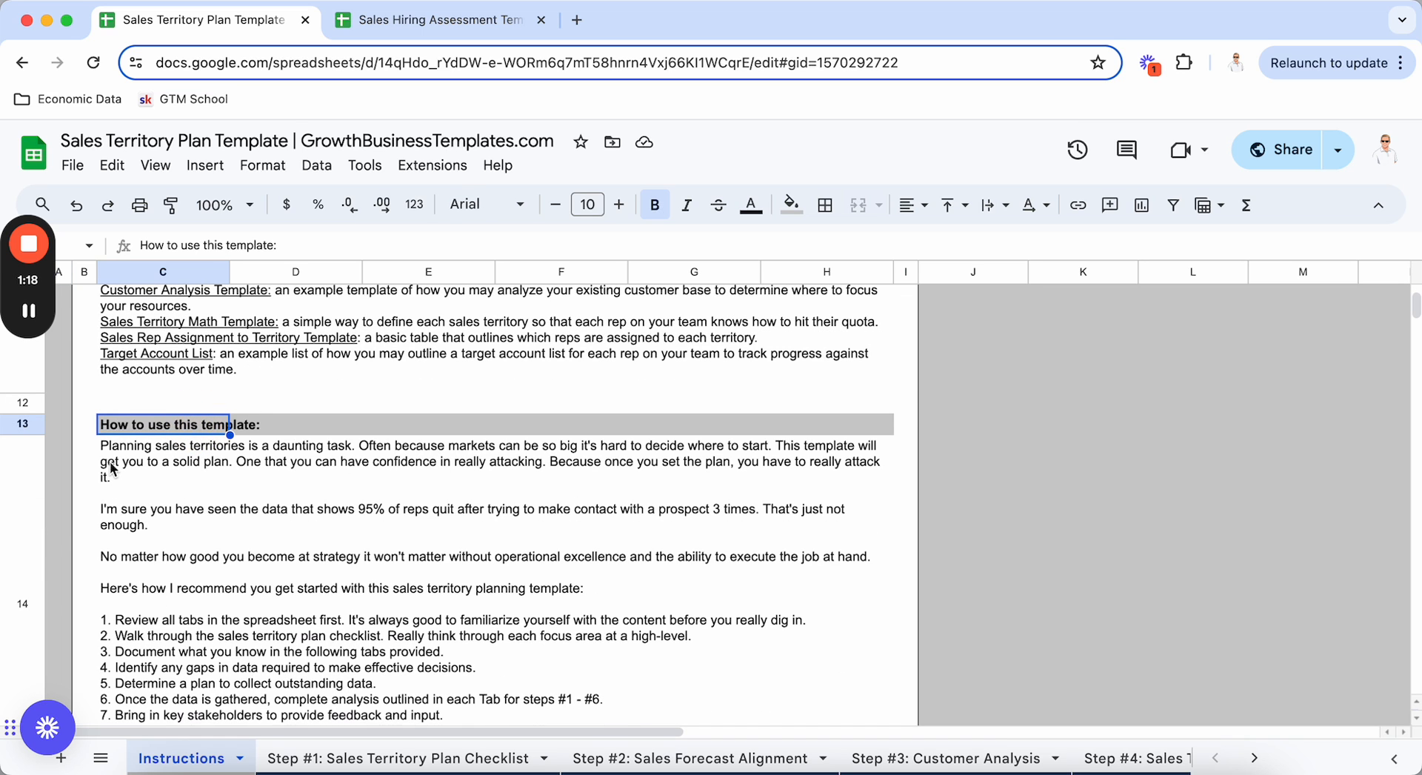
pyautogui.click(151, 431)
# Open the Step #1: Sales Territory Plan Checklist sheet and review its Sales Forecast Alignment and Customer Analysis items
pyautogui.click(353, 759)
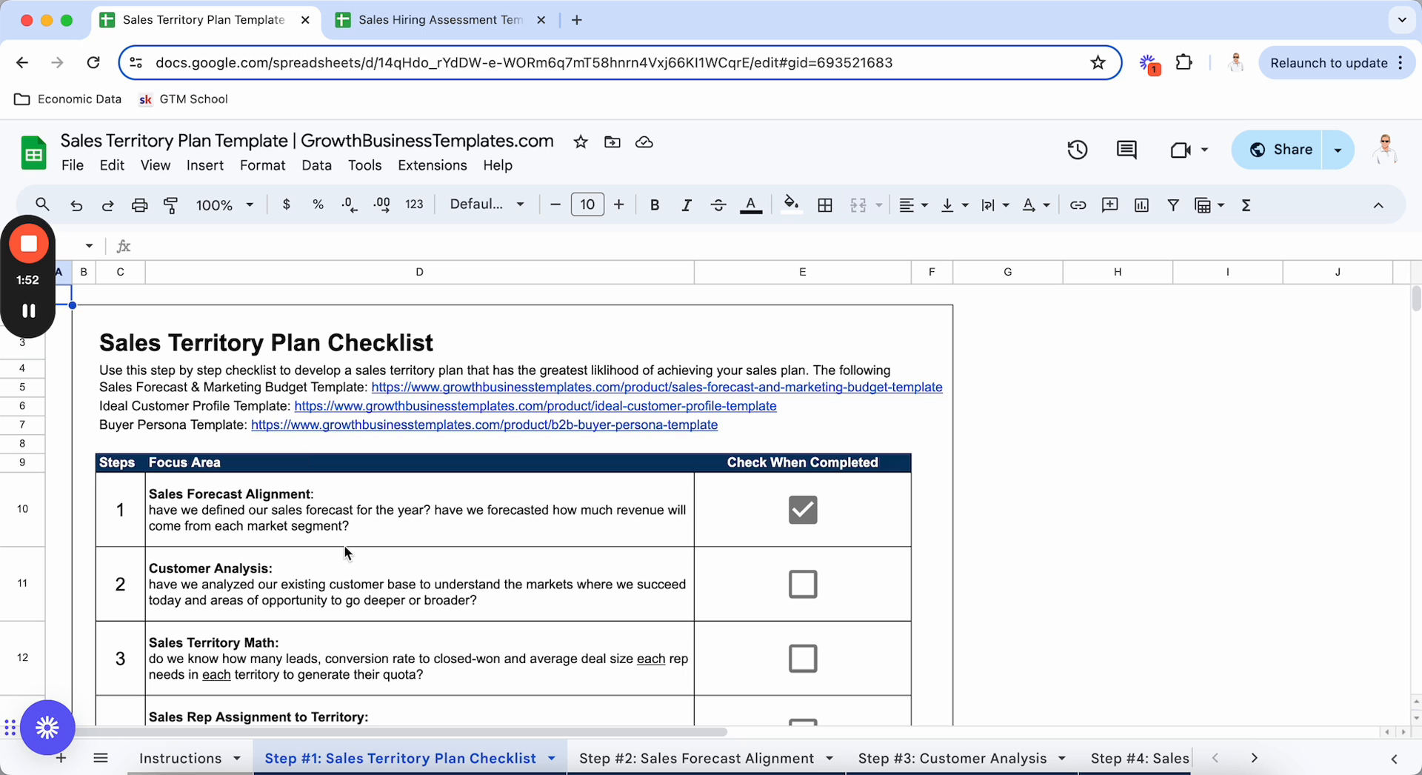
pyautogui.scroll(-1, 347, 551)
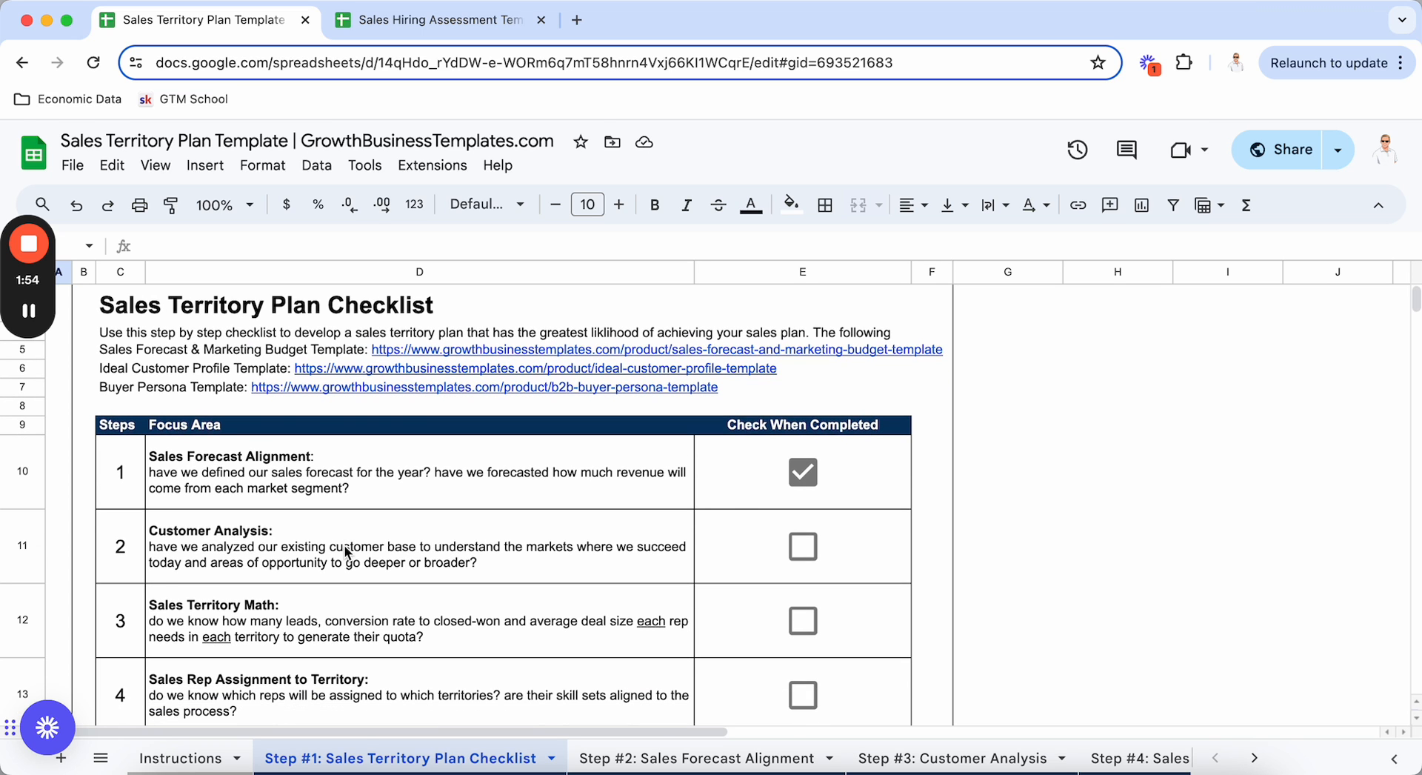
pyautogui.press('super+equal')
pyautogui.press('super+equal')
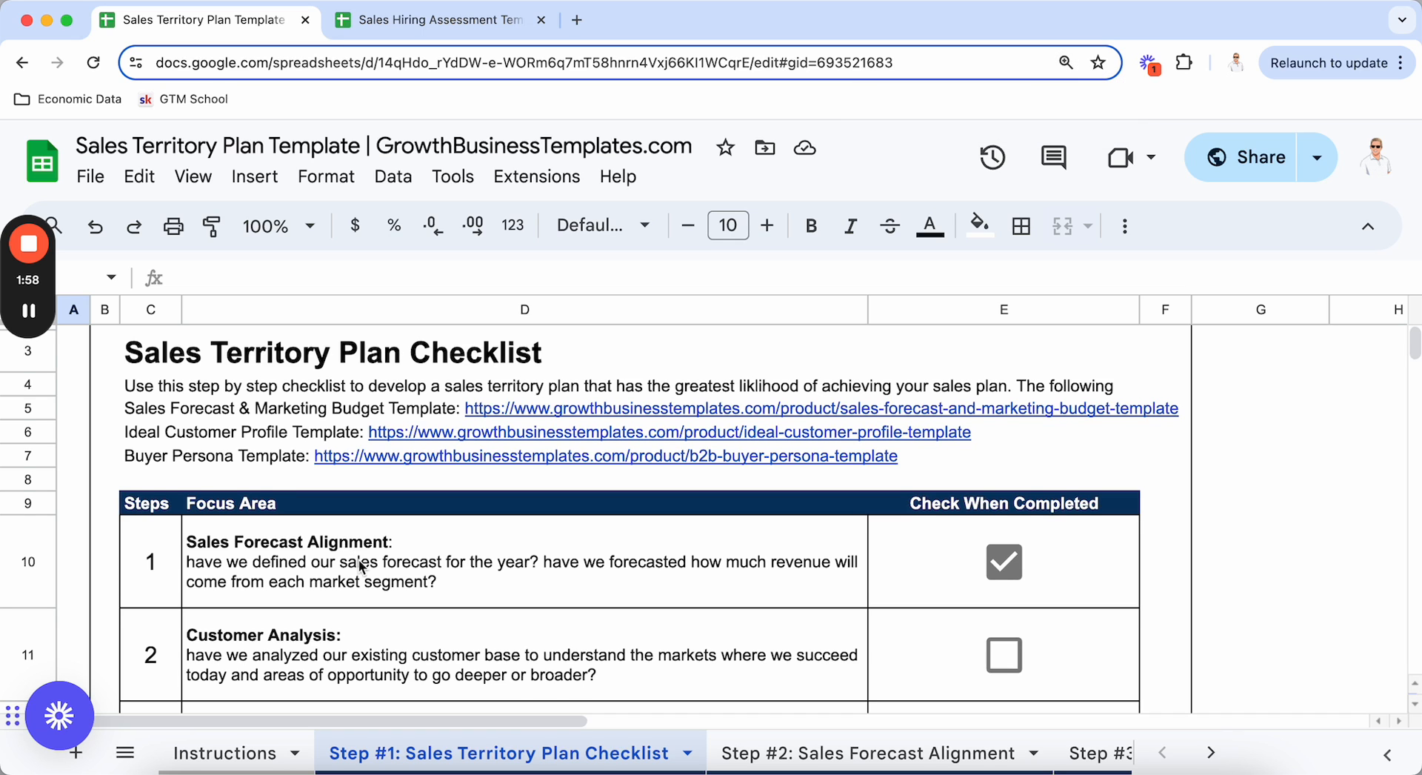
pyautogui.scroll(-1, 359, 558)
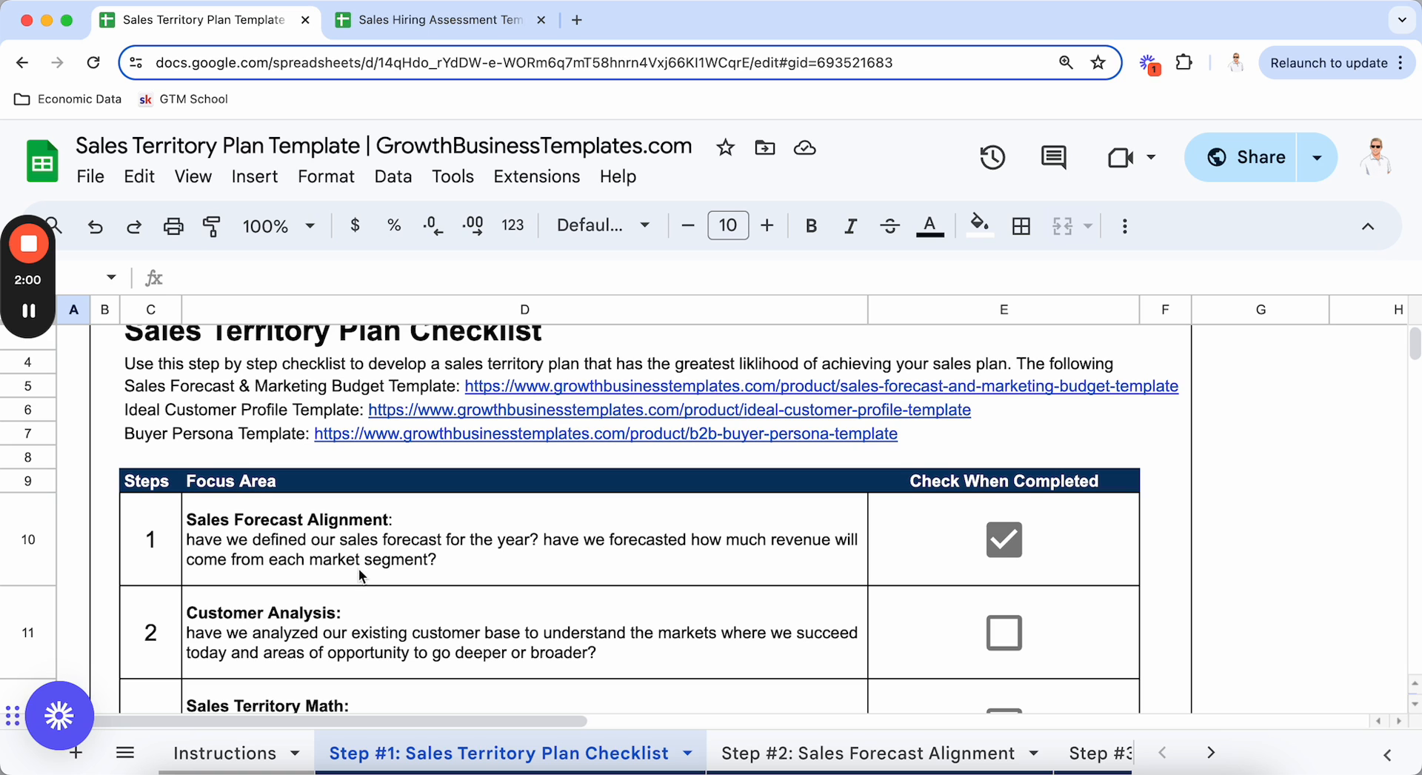
pyautogui.scroll(-2, 359, 569)
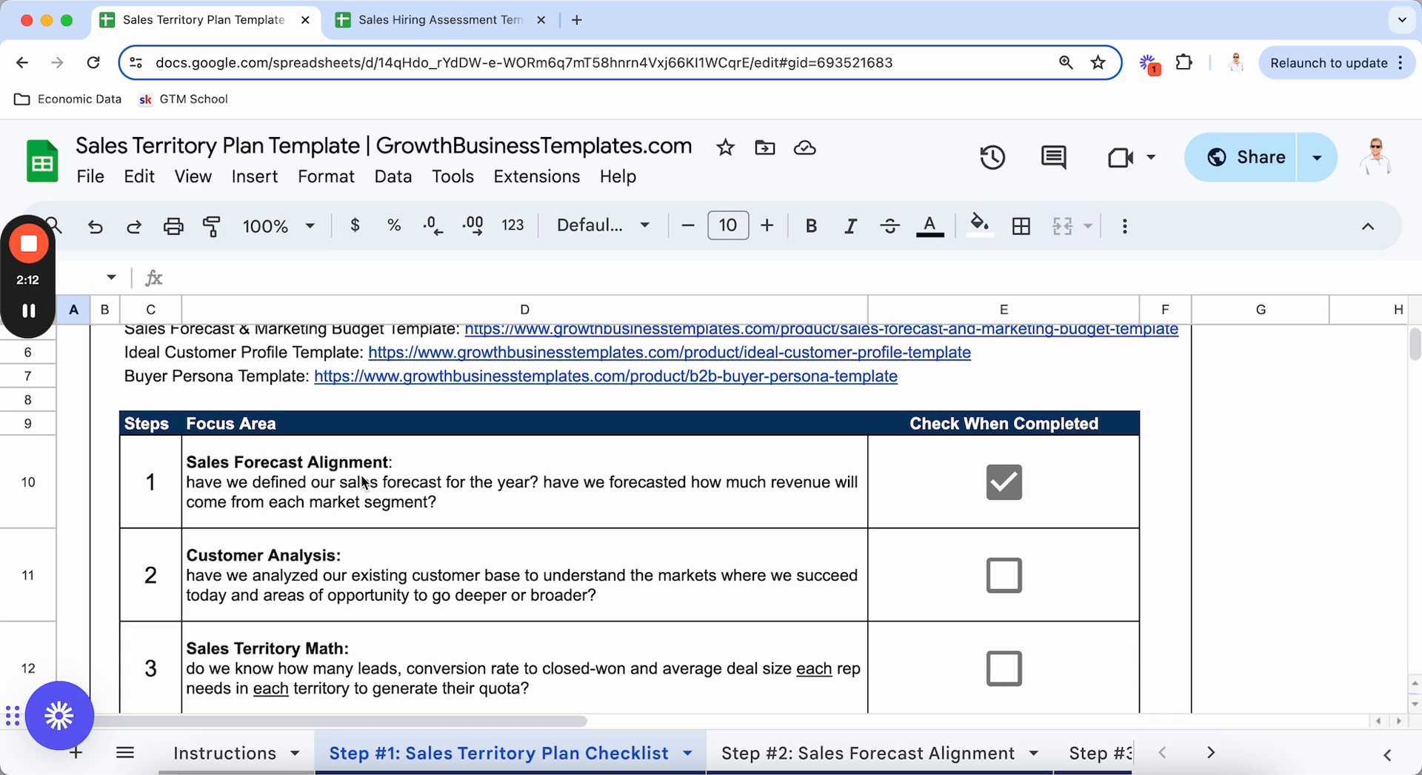
pyautogui.click(362, 485)
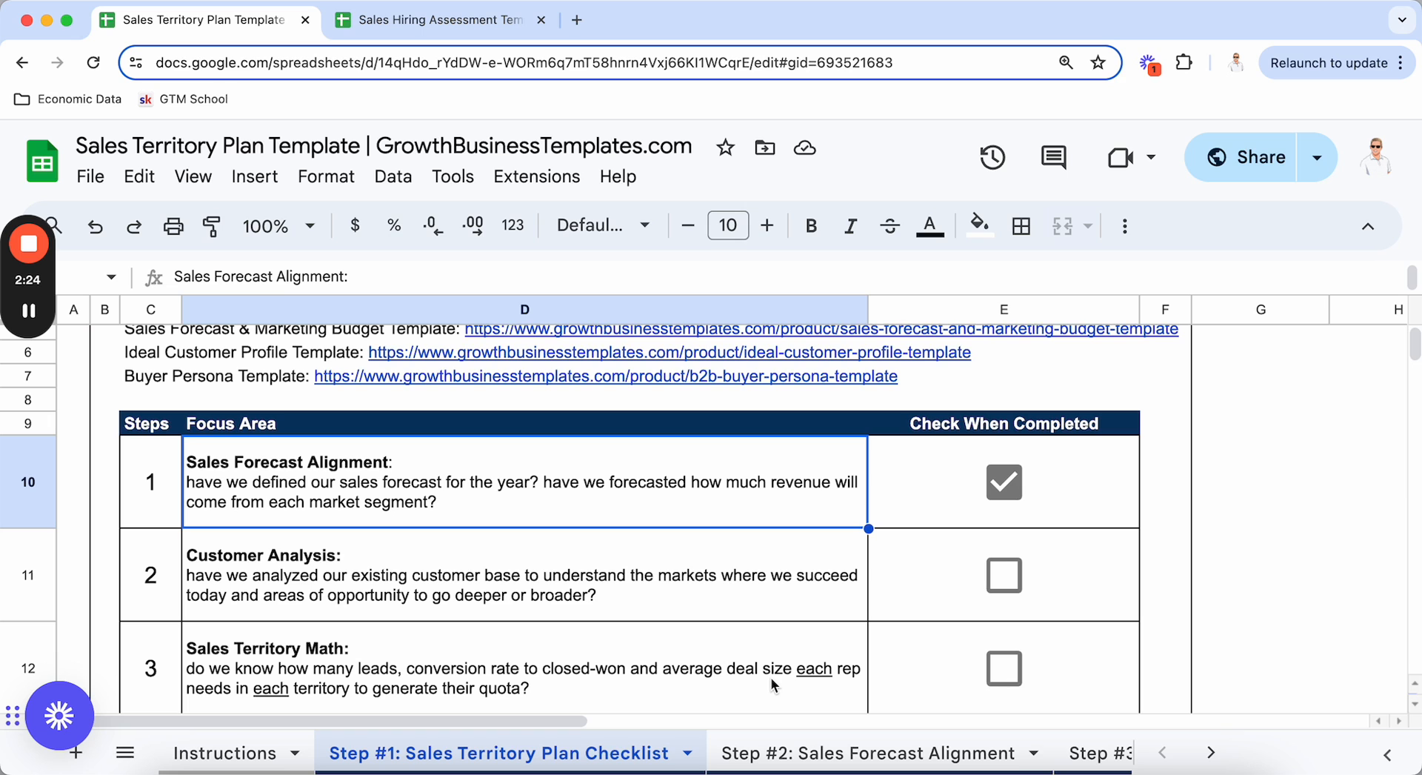
pyautogui.click(393, 585)
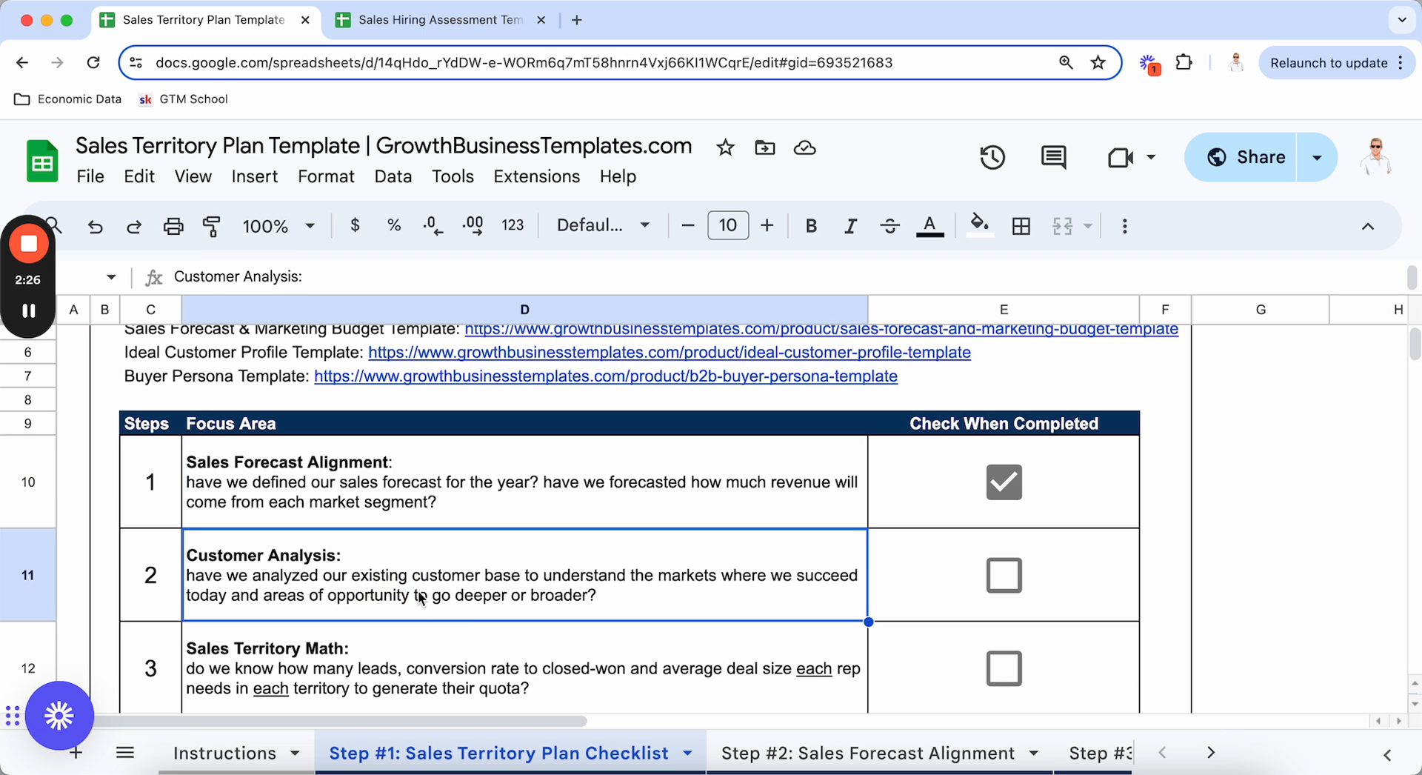
pyautogui.scroll(-2, 469, 597)
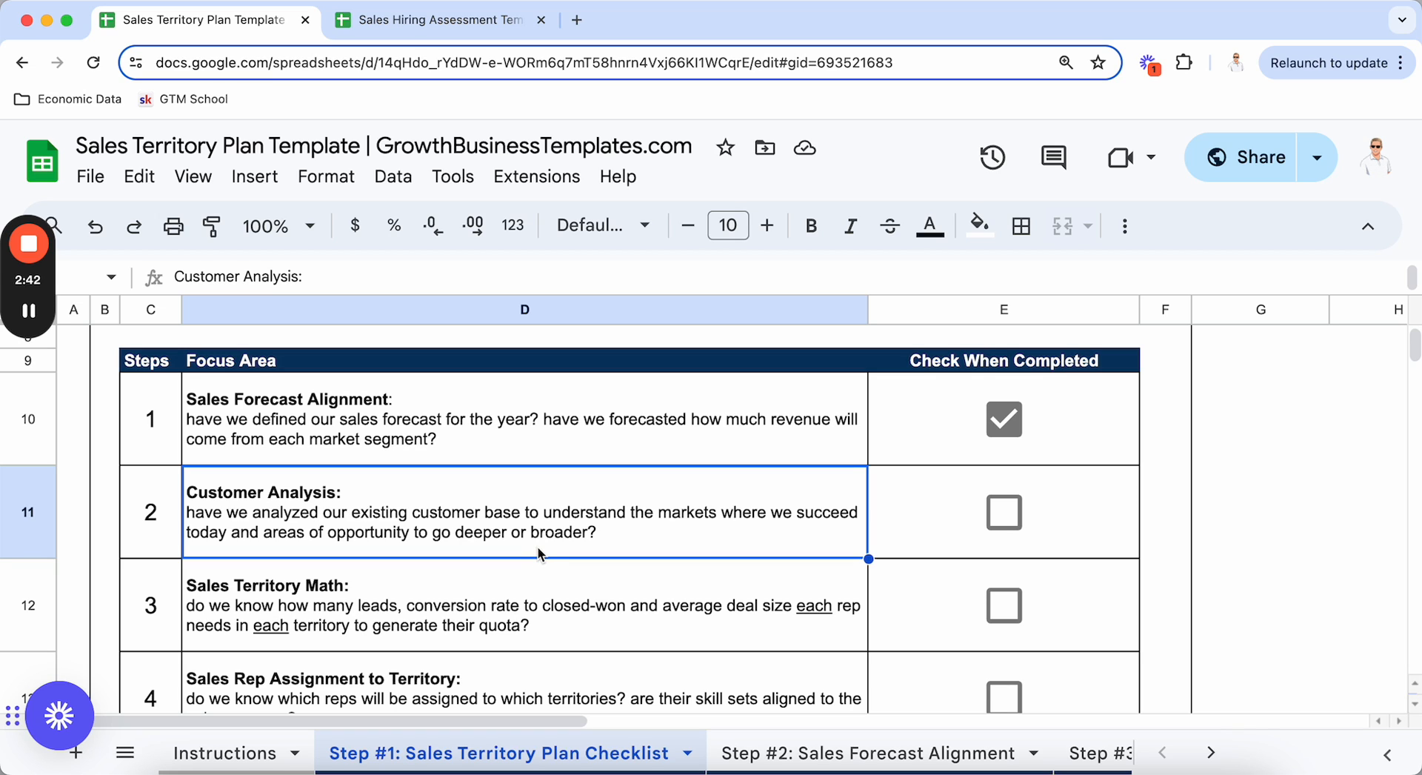
pyautogui.scroll(-2, 503, 502)
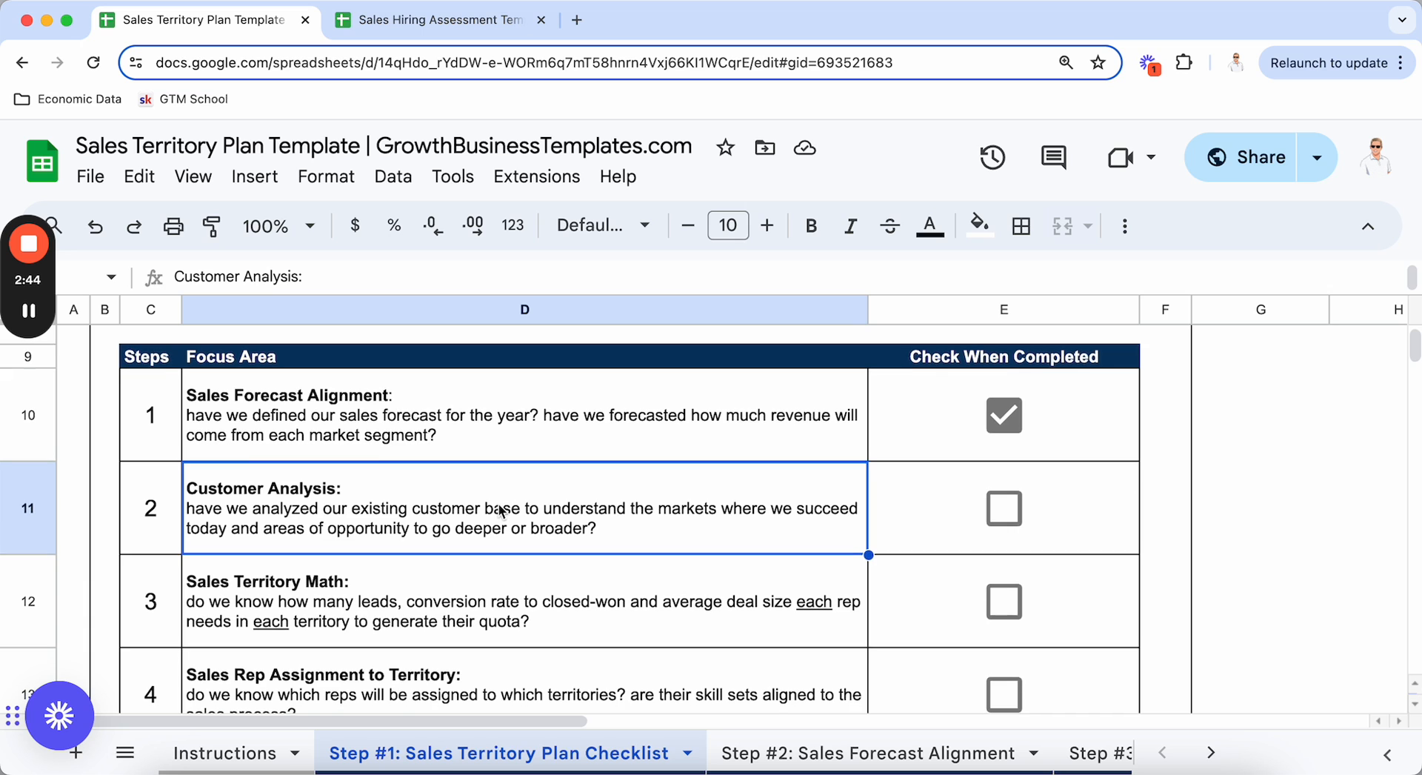
# Review the checklist items from Sales Territory Math and Sales Rep Assignment to Territory through Lead Assignment Rules and Target Account Lists
pyautogui.scroll(-2, 501, 513)
pyautogui.click(496, 513)
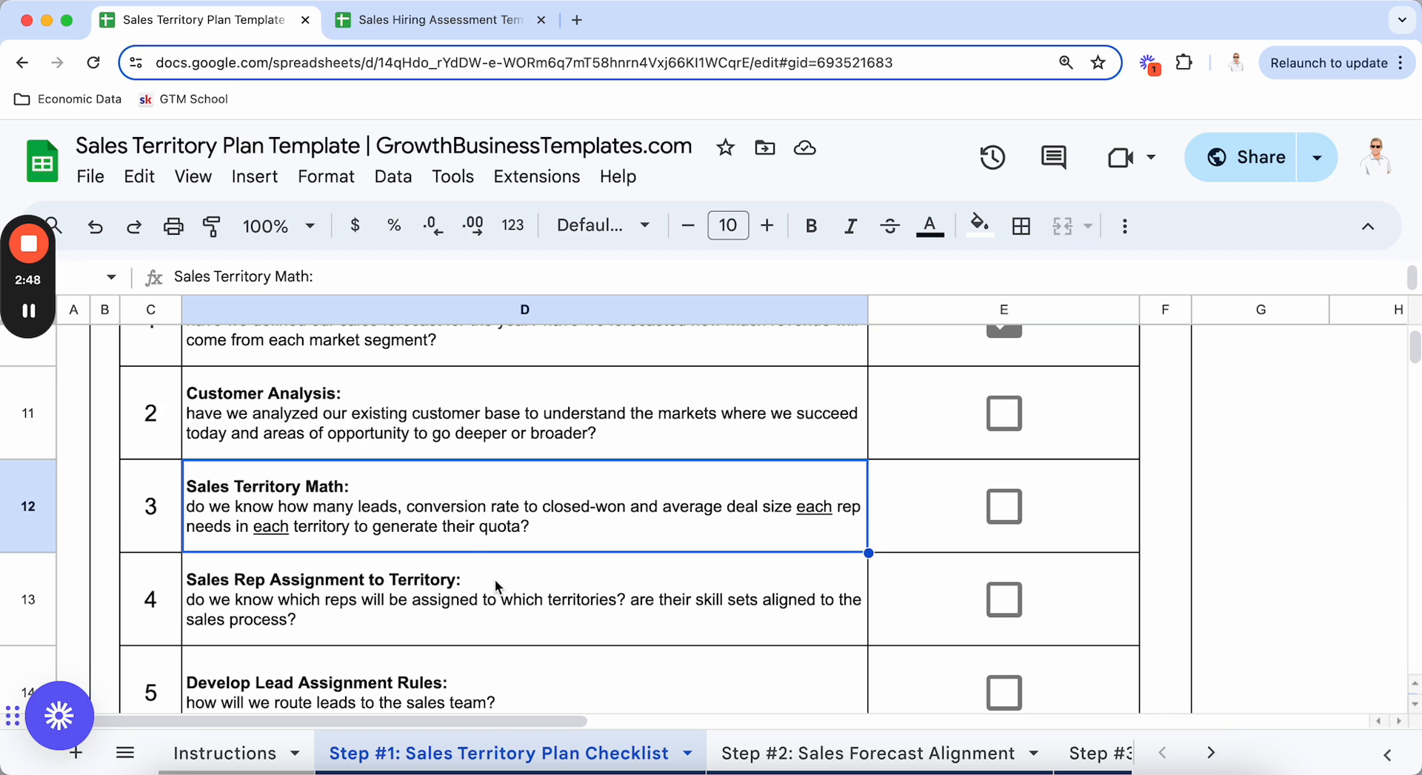
pyautogui.scroll(-1, 462, 555)
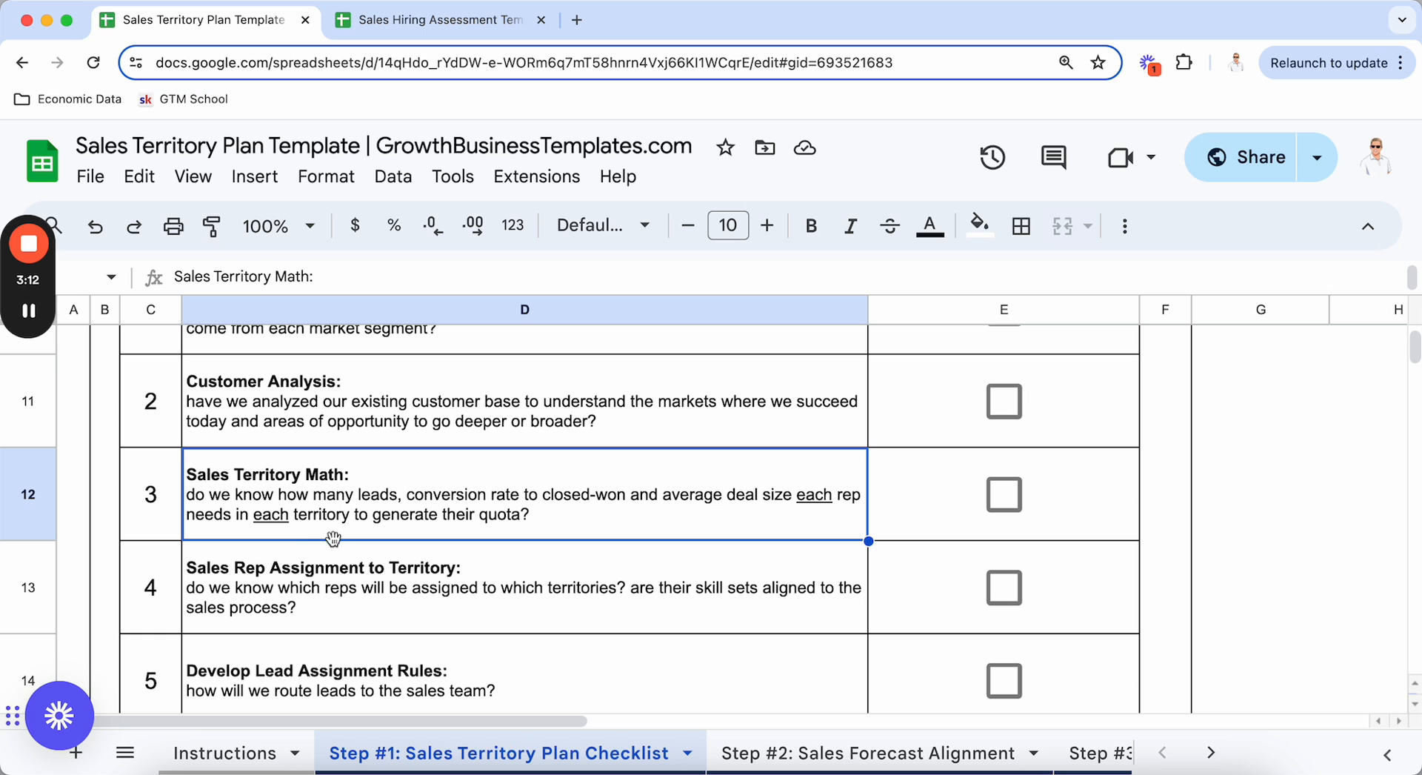
pyautogui.click(275, 583)
pyautogui.scroll(-2, 275, 585)
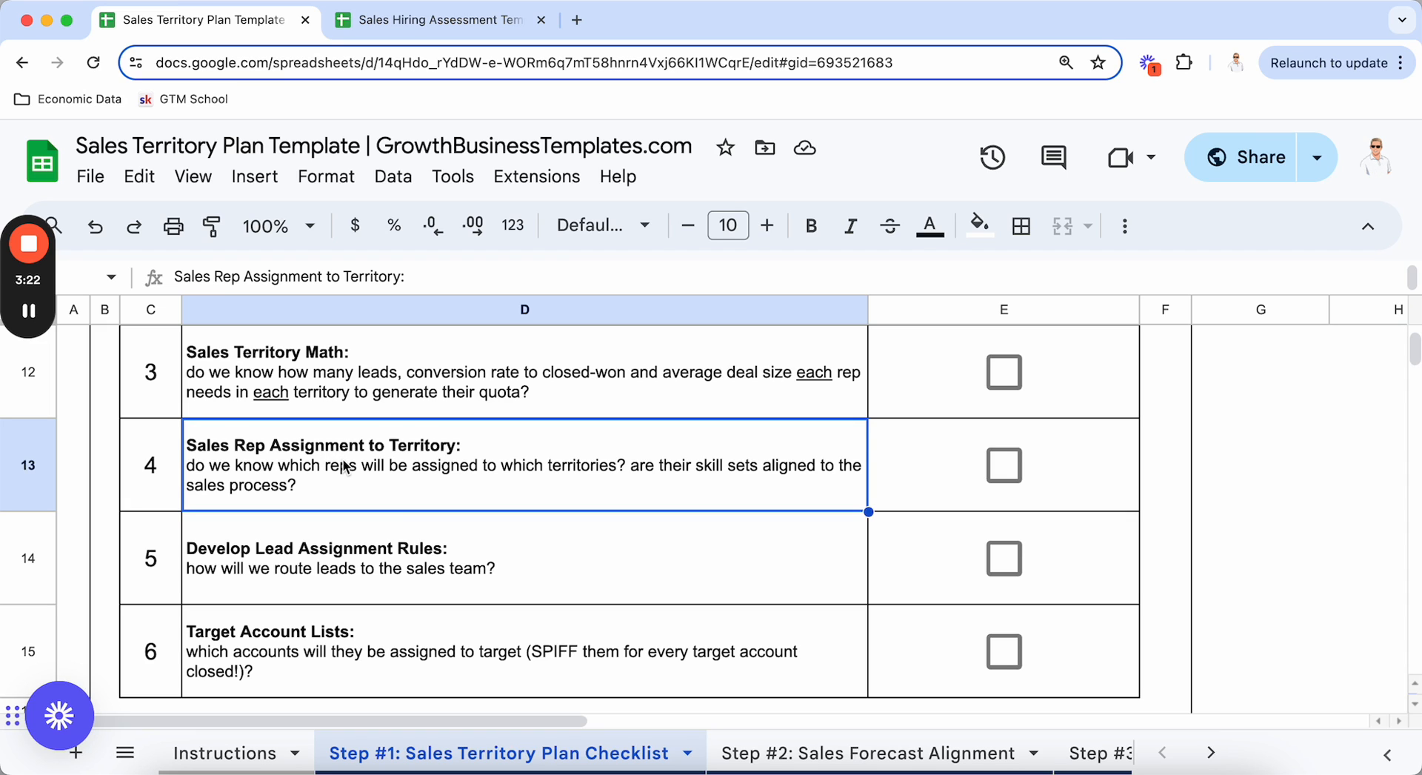
pyautogui.scroll(-1, 347, 466)
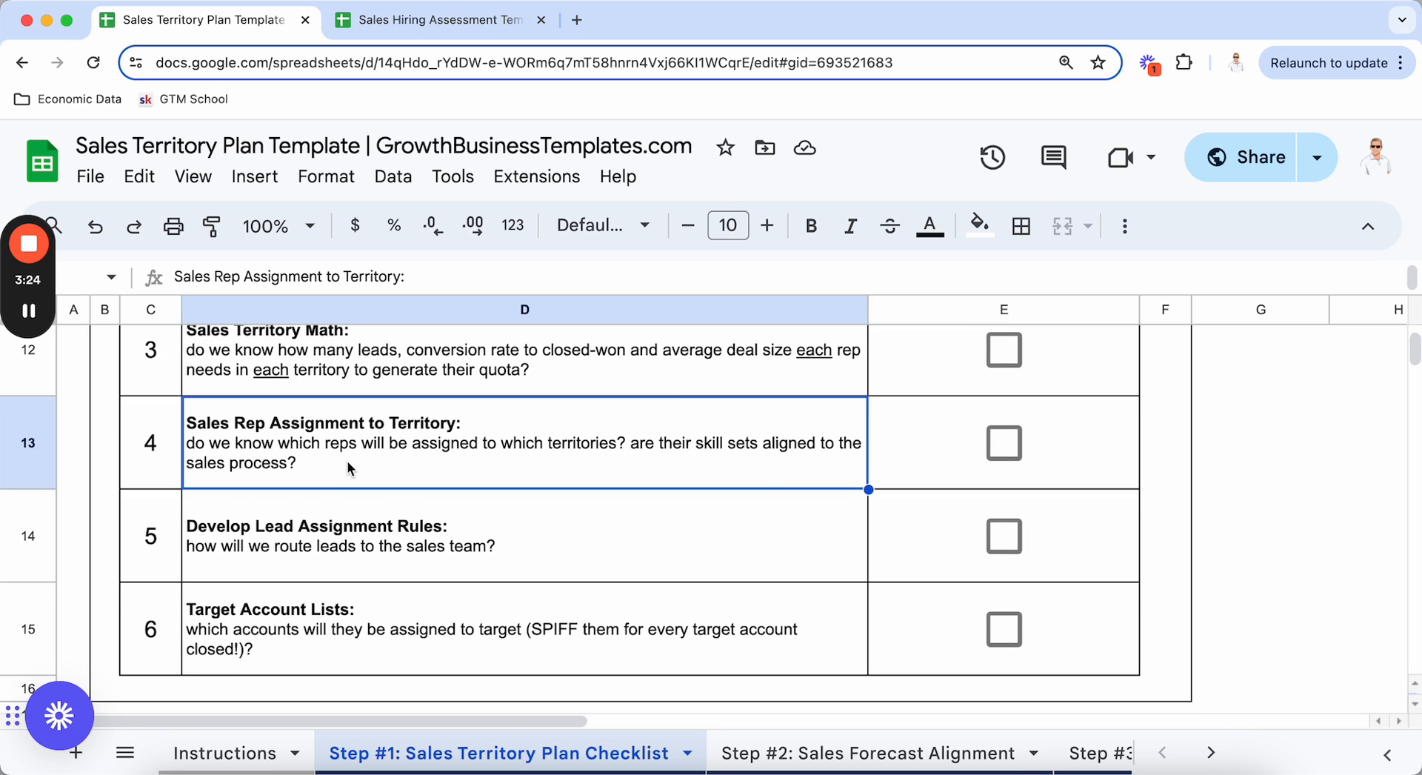
pyautogui.click(347, 549)
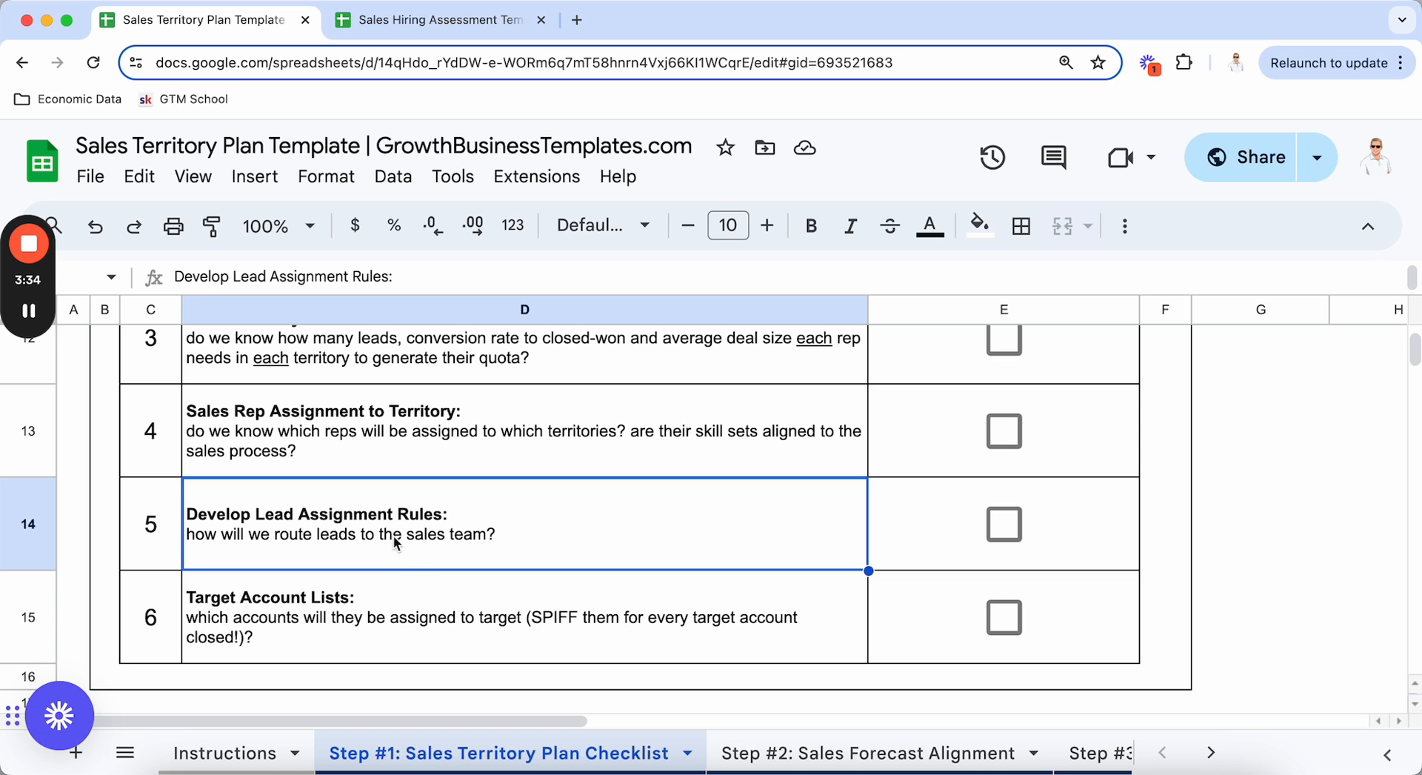
pyautogui.scroll(-1, 394, 535)
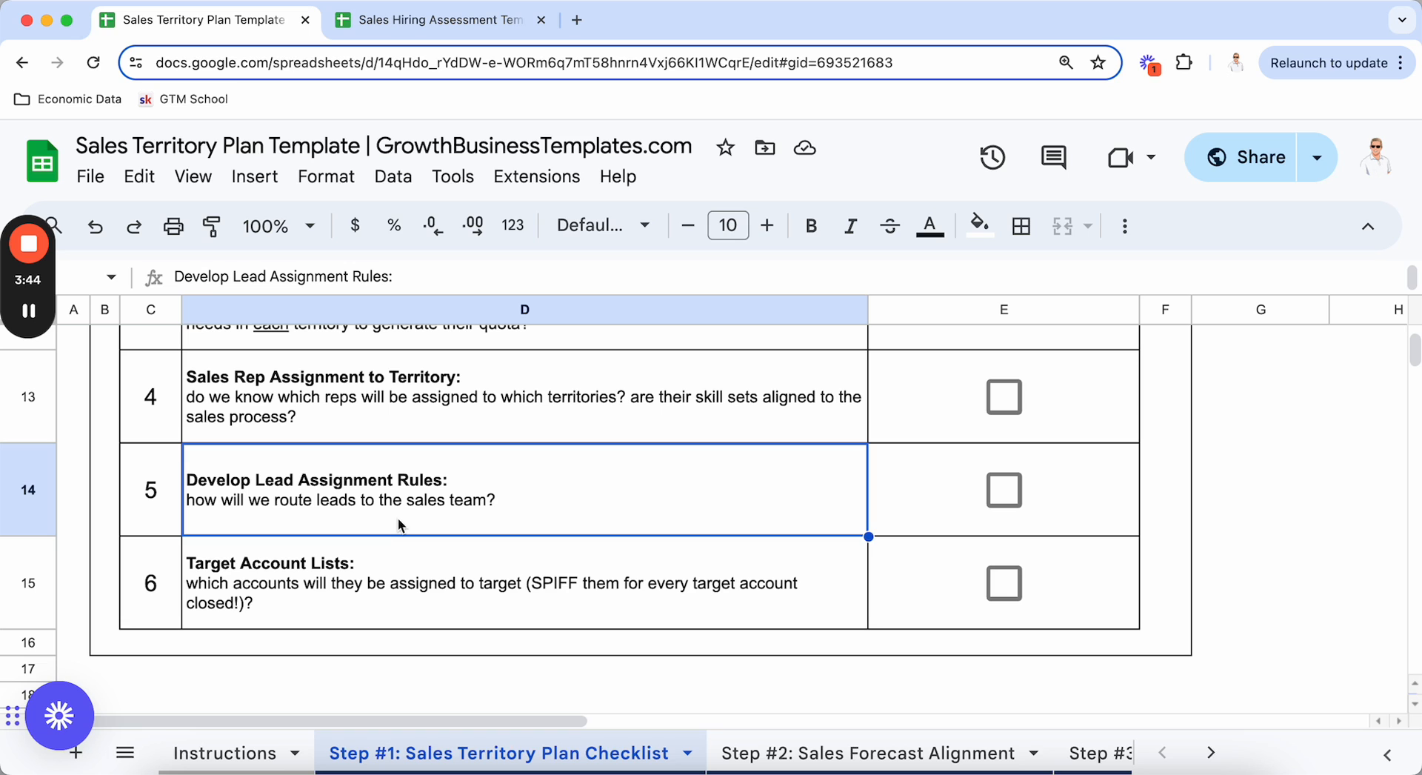
pyautogui.scroll(-1, 397, 514)
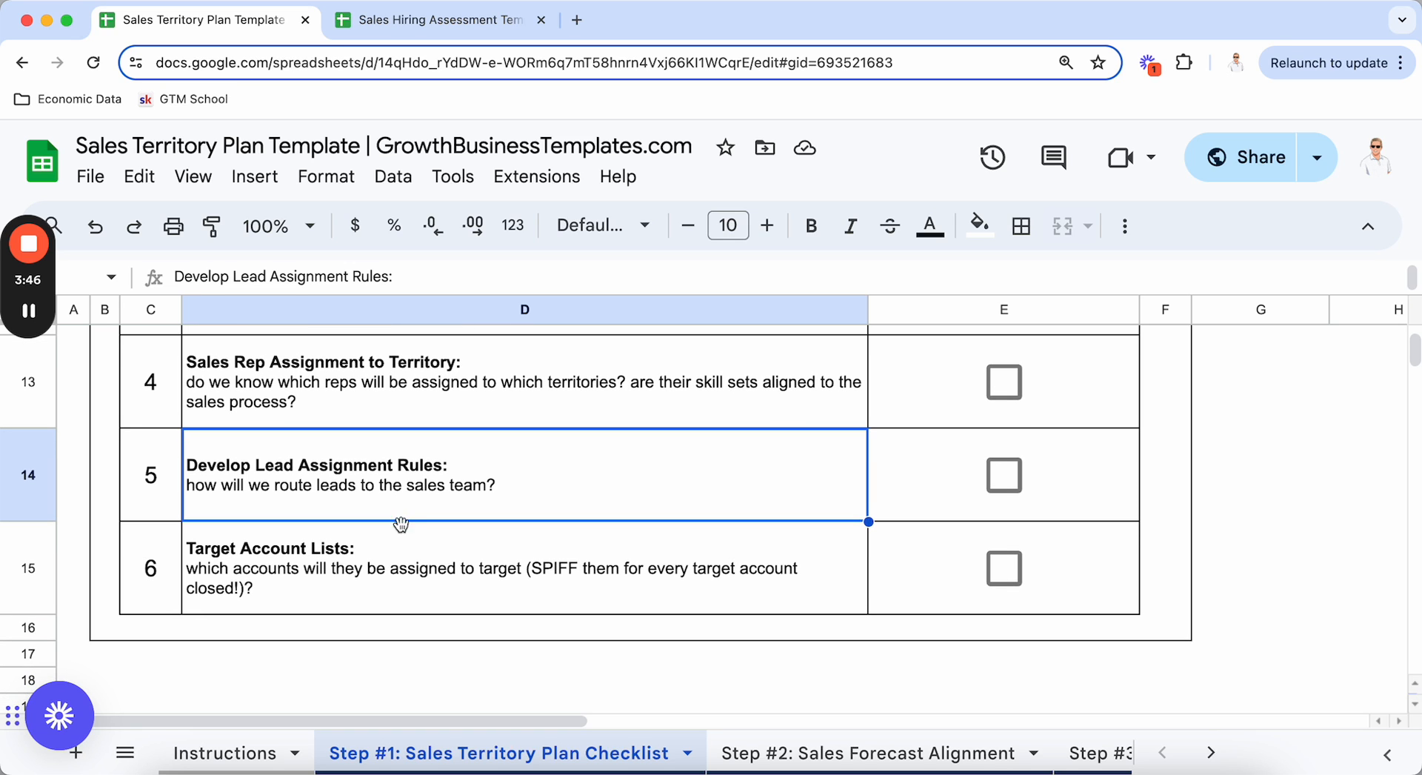
pyautogui.click(398, 574)
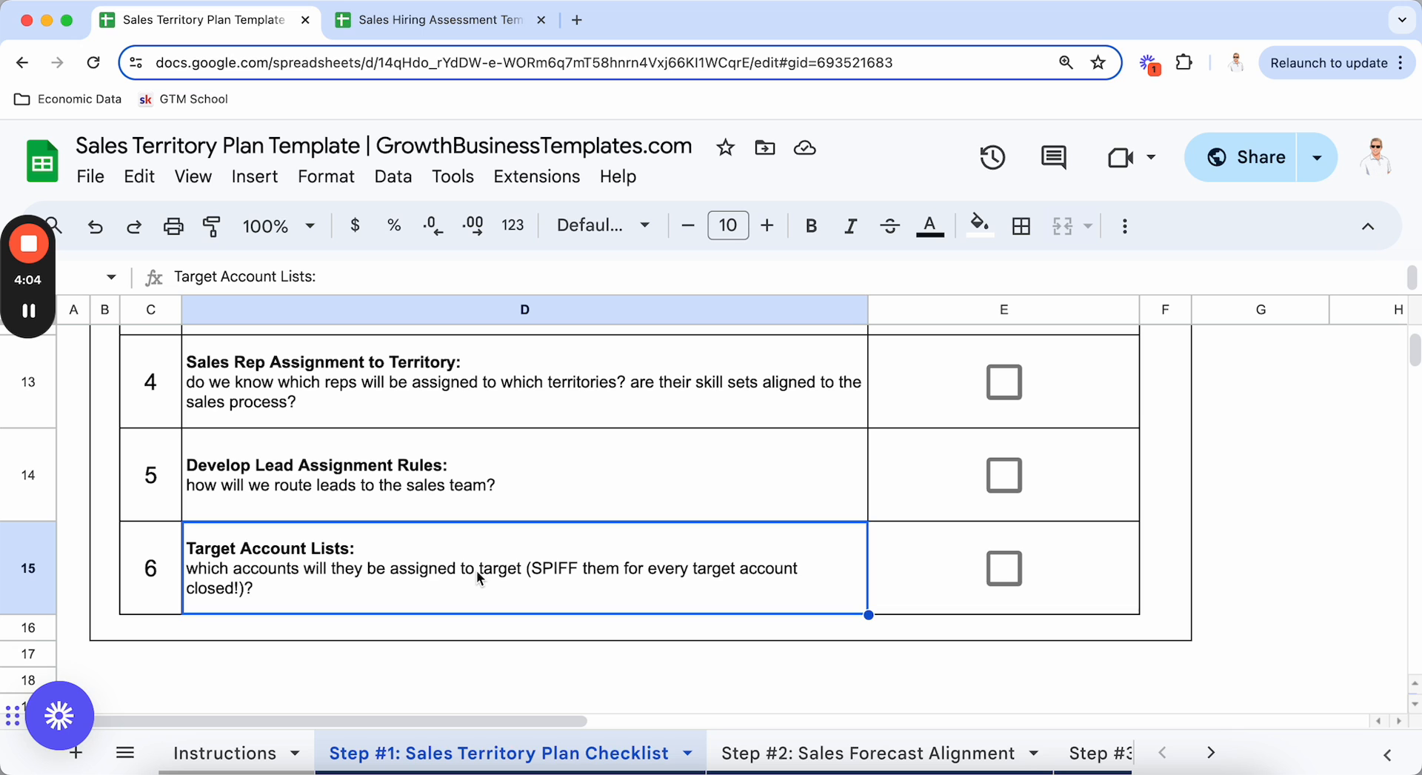
pyautogui.scroll(7, 478, 578)
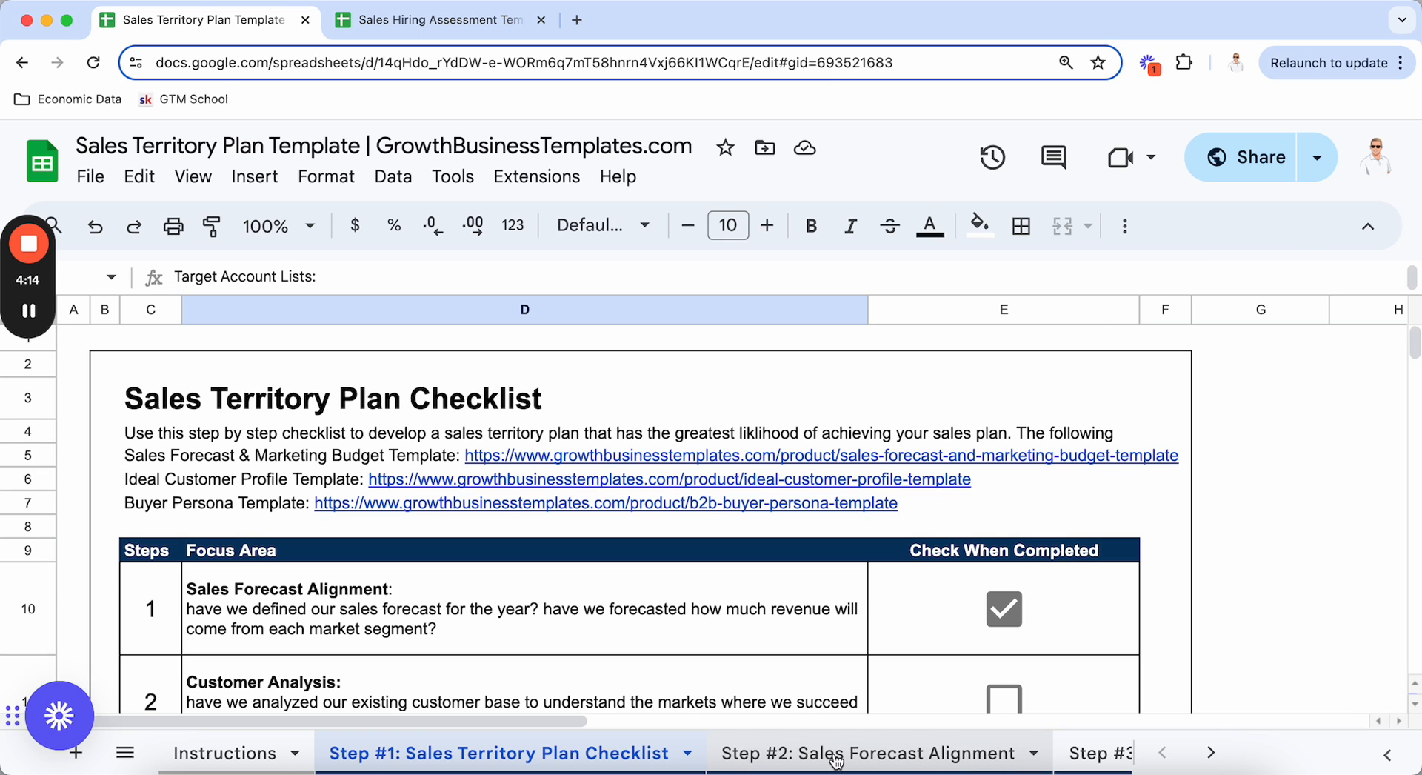
# Open the Step #2: Sales Forecast Alignment sheet and examine the Total New Billings Required row across the full year
pyautogui.click(835, 759)
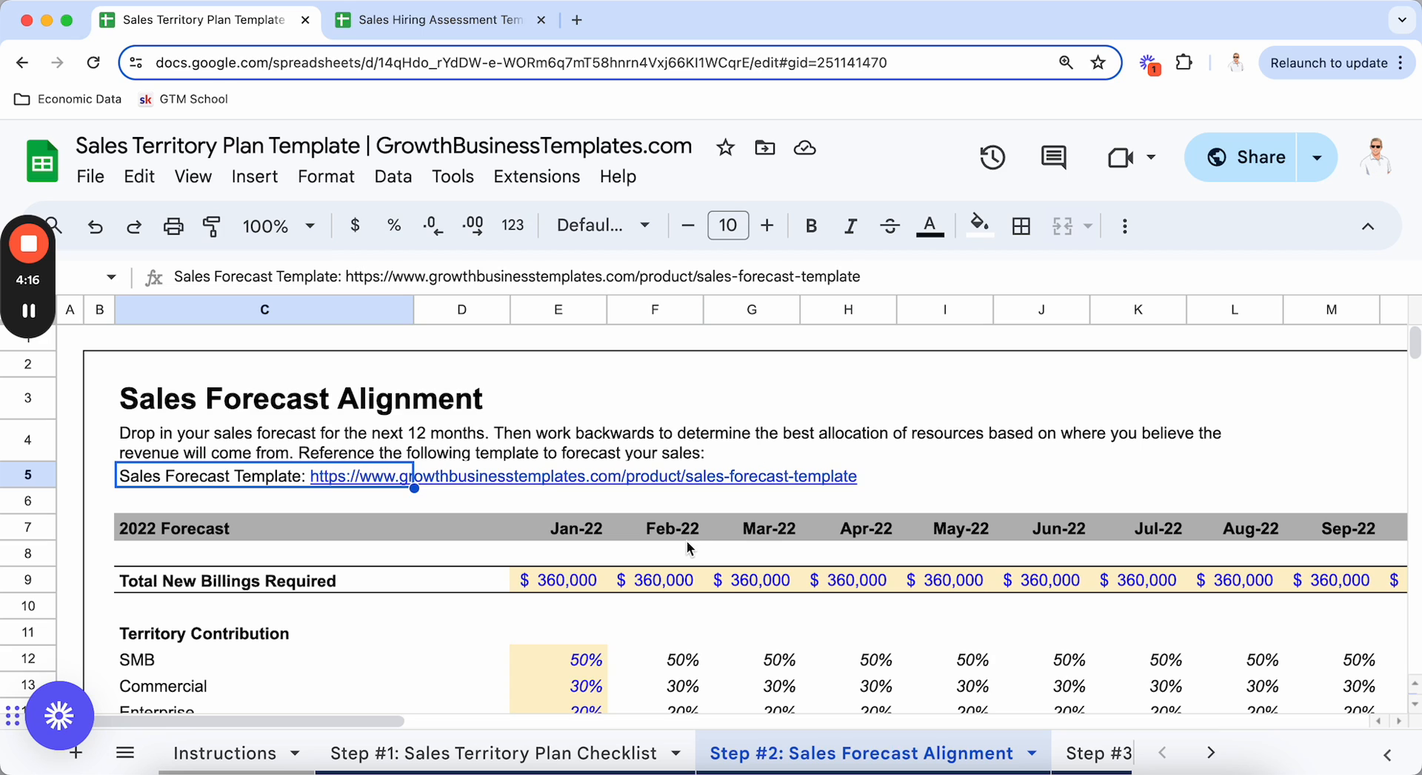
pyautogui.press('super+minus')
pyautogui.press('super+minus')
pyautogui.press('super+minus')
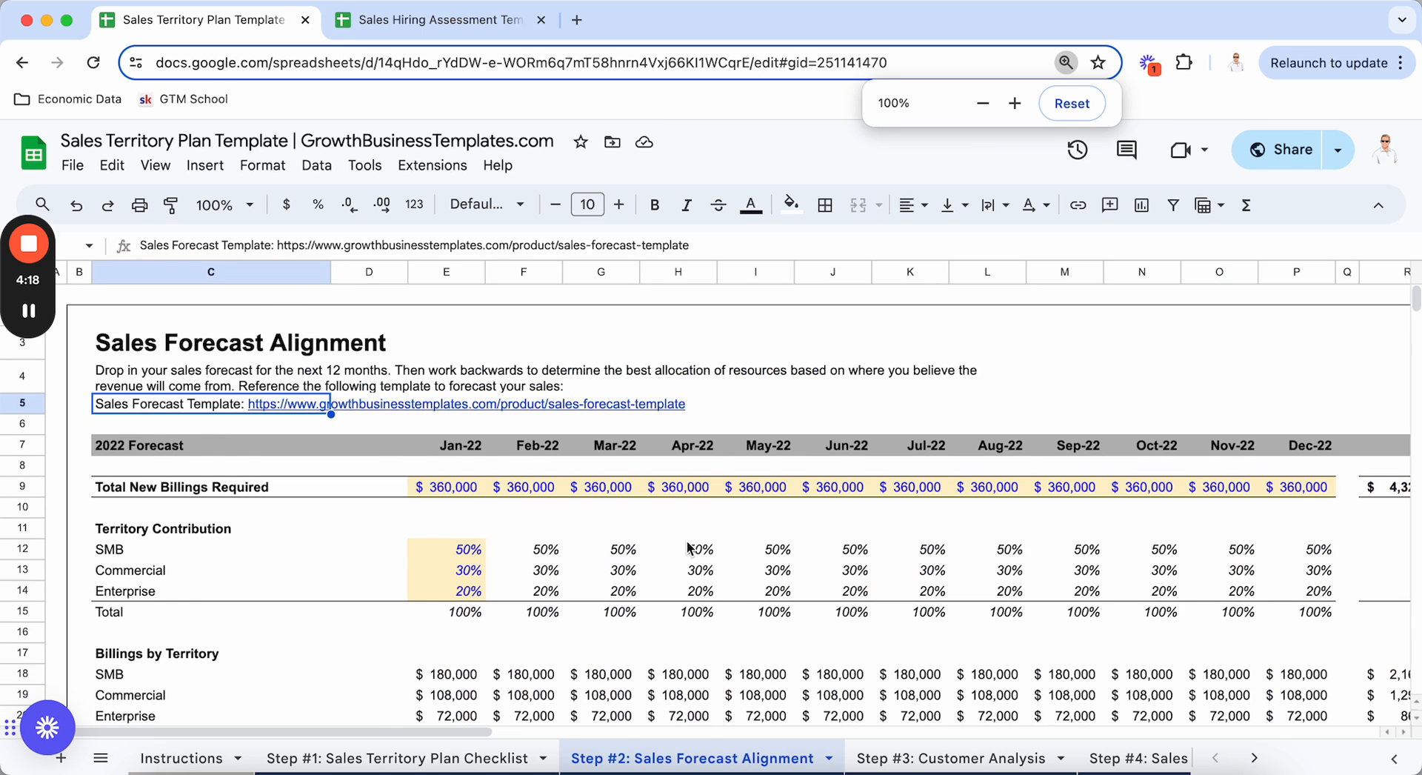
pyautogui.press('super+minus')
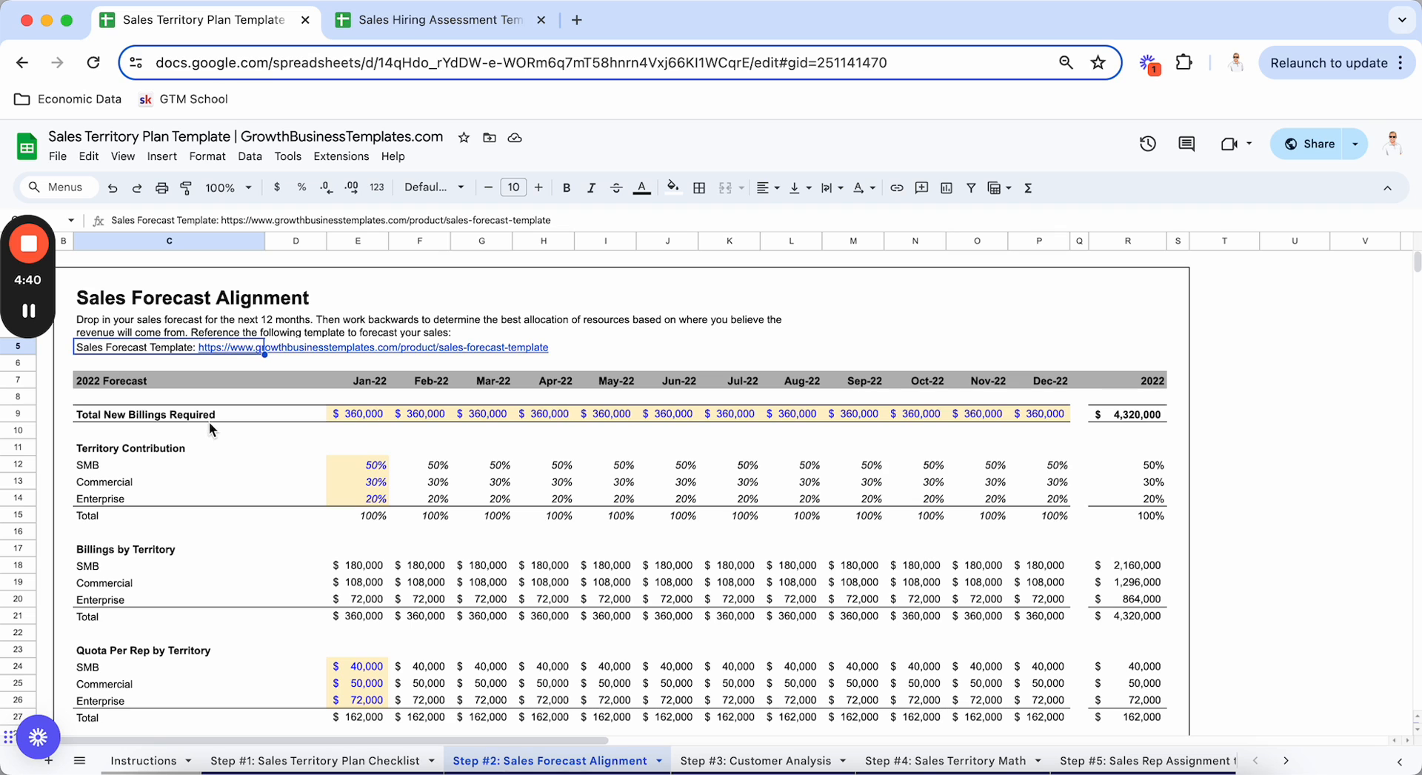
pyautogui.click(159, 412)
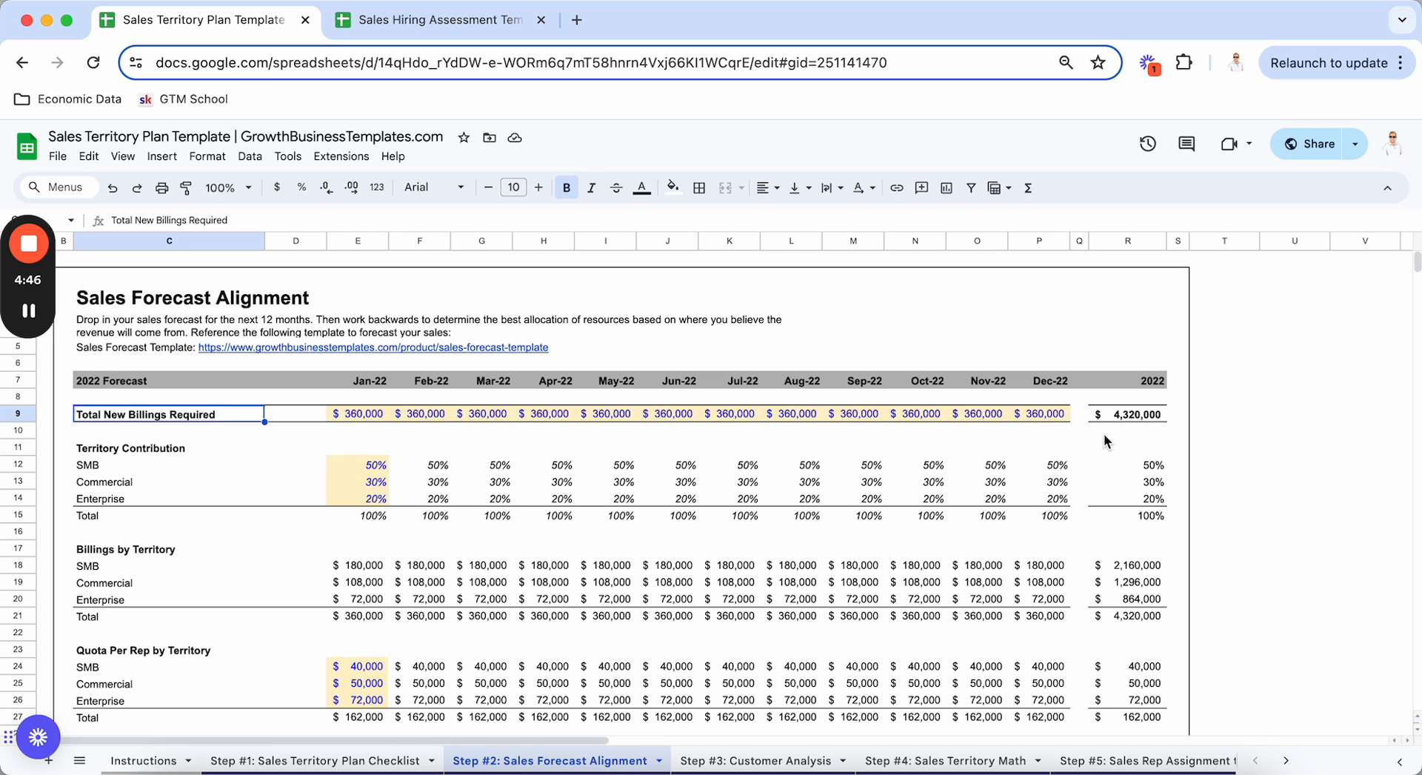
# Change the year in the forecast title cell of row 7 to read "2024 Forecast"
pyautogui.click(103, 379)
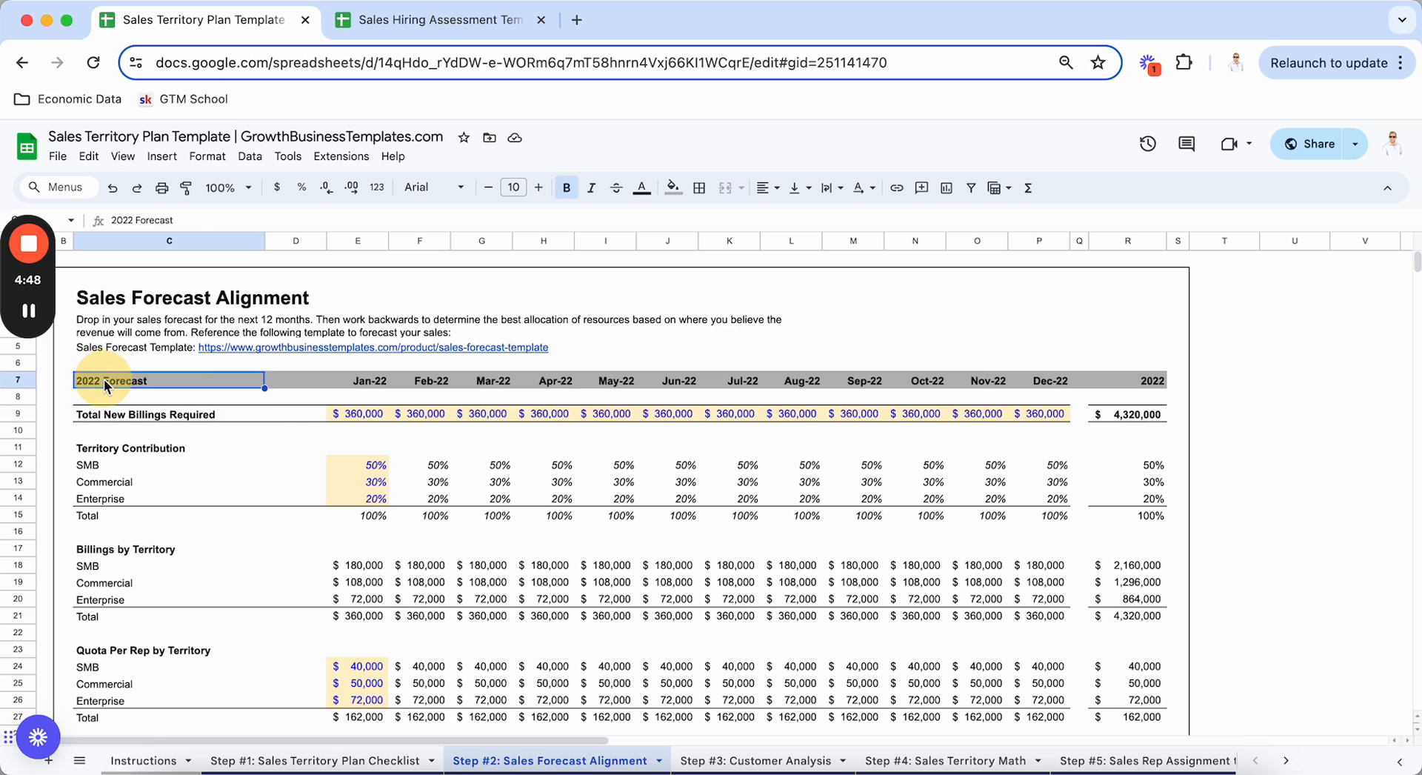
pyautogui.press('Return')
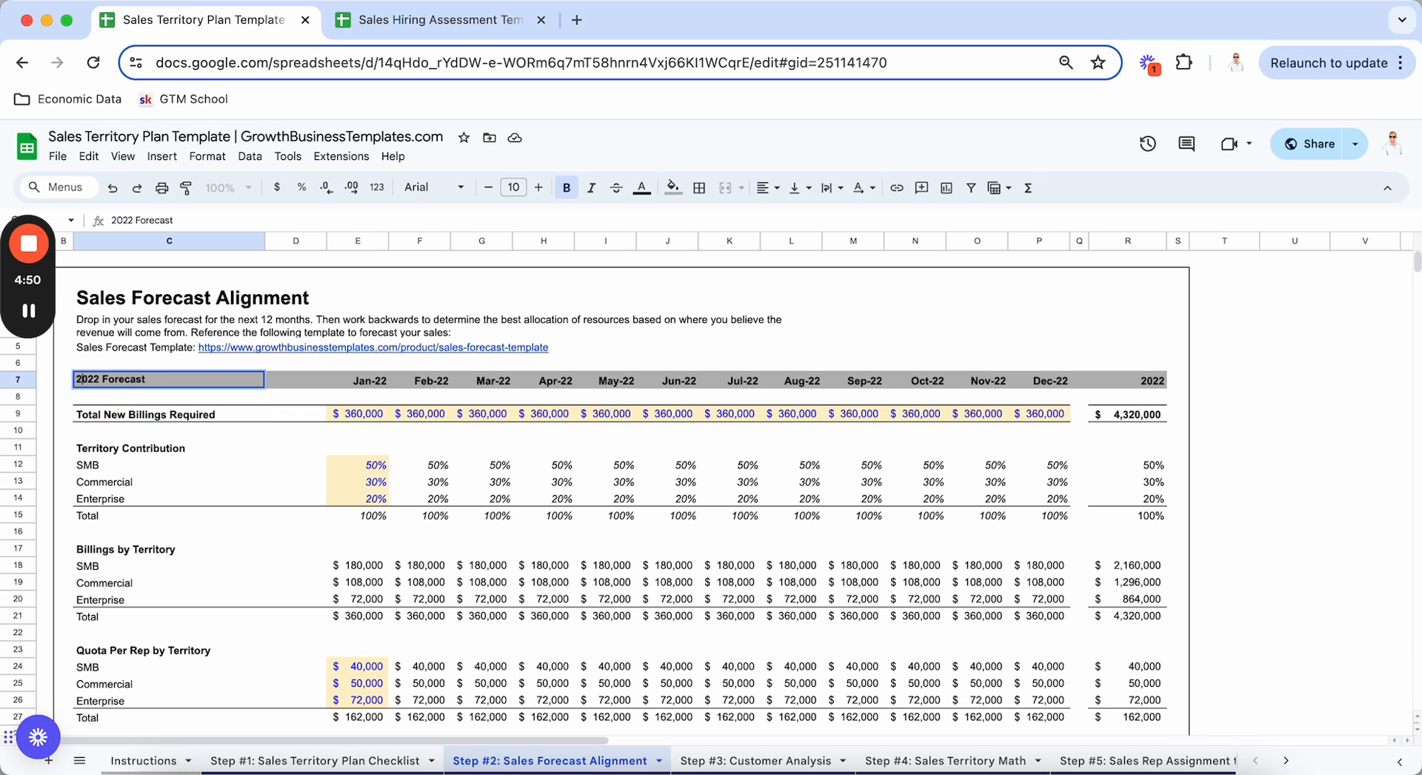
pyautogui.press('BackSpace')
pyautogui.write('4')
pyautogui.press('Tab')
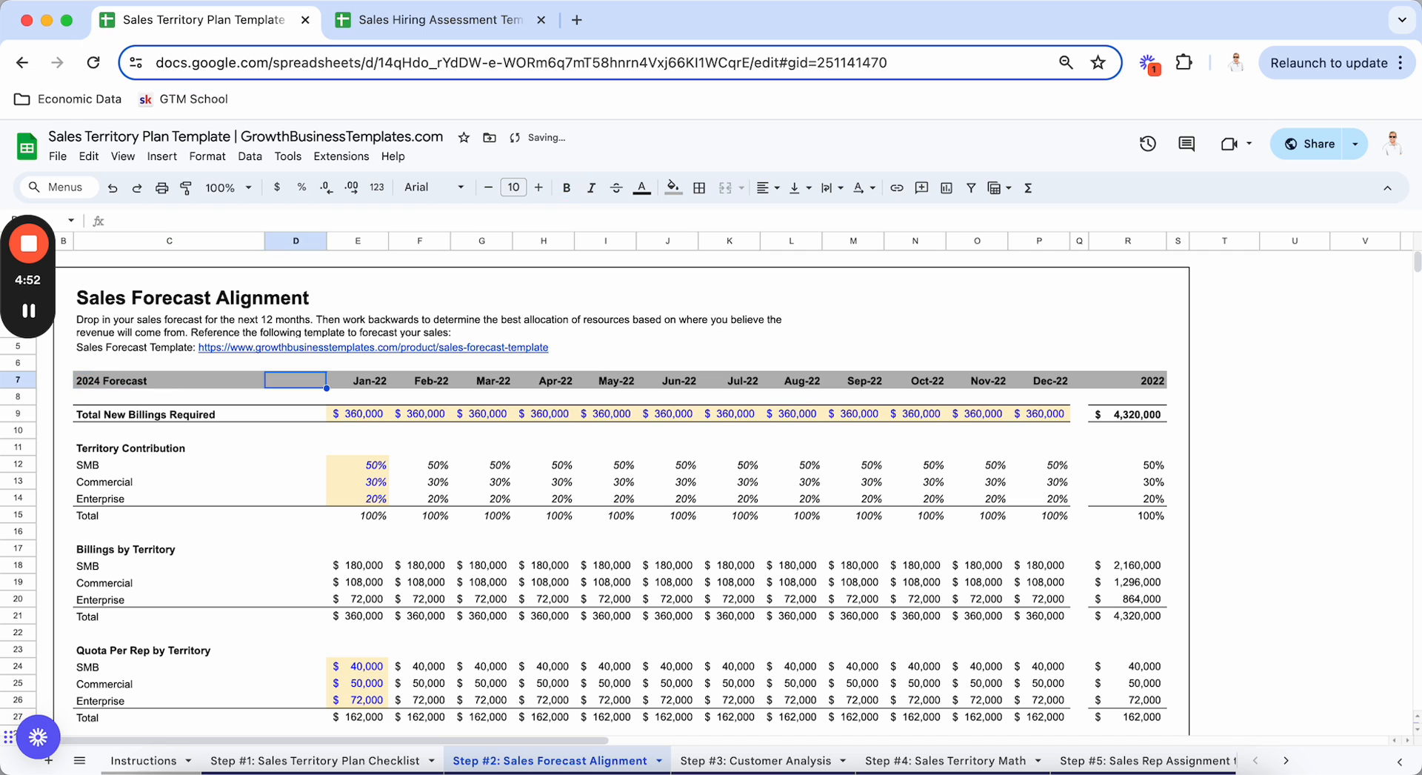
# Change the forecast title at the start of row 7 to "2025 Forecast"
pyautogui.hotkey('ctrl', 'Right')
pyautogui.hotkey('ctrl', 'Right')
pyautogui.hotkey('ctrl', 'Right')
pyautogui.hotkey('ctrl', 'Left')
pyautogui.hotkey('ctrl', 'Left')
pyautogui.hotkey('ctrl', 'Left')
pyautogui.hotkey('ctrl', 'Left')
pyautogui.hotkey('ctrl', 'Left')
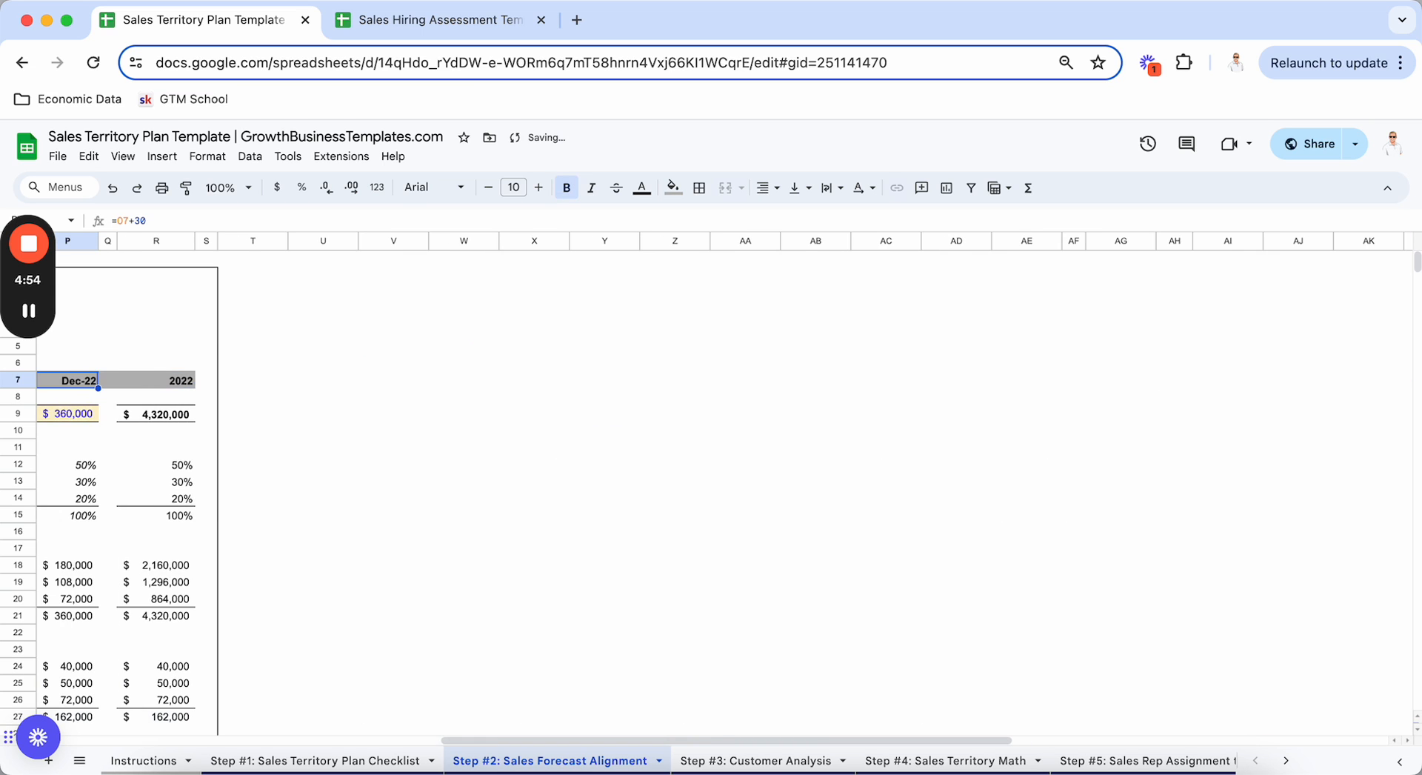
pyautogui.press('Right')
pyautogui.press('Right')
pyautogui.press('Return')
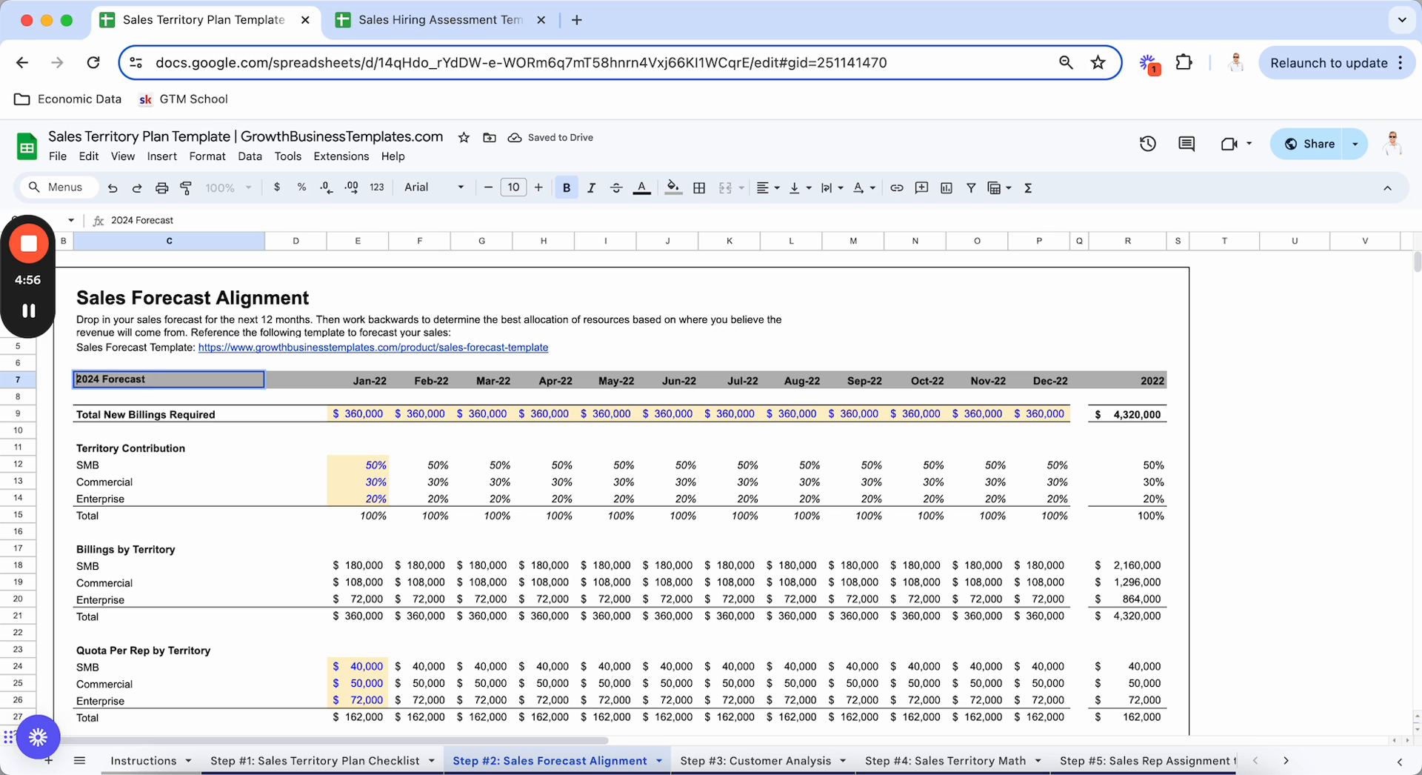
pyautogui.press('BackSpace')
pyautogui.write('5')
pyautogui.press('Tab')
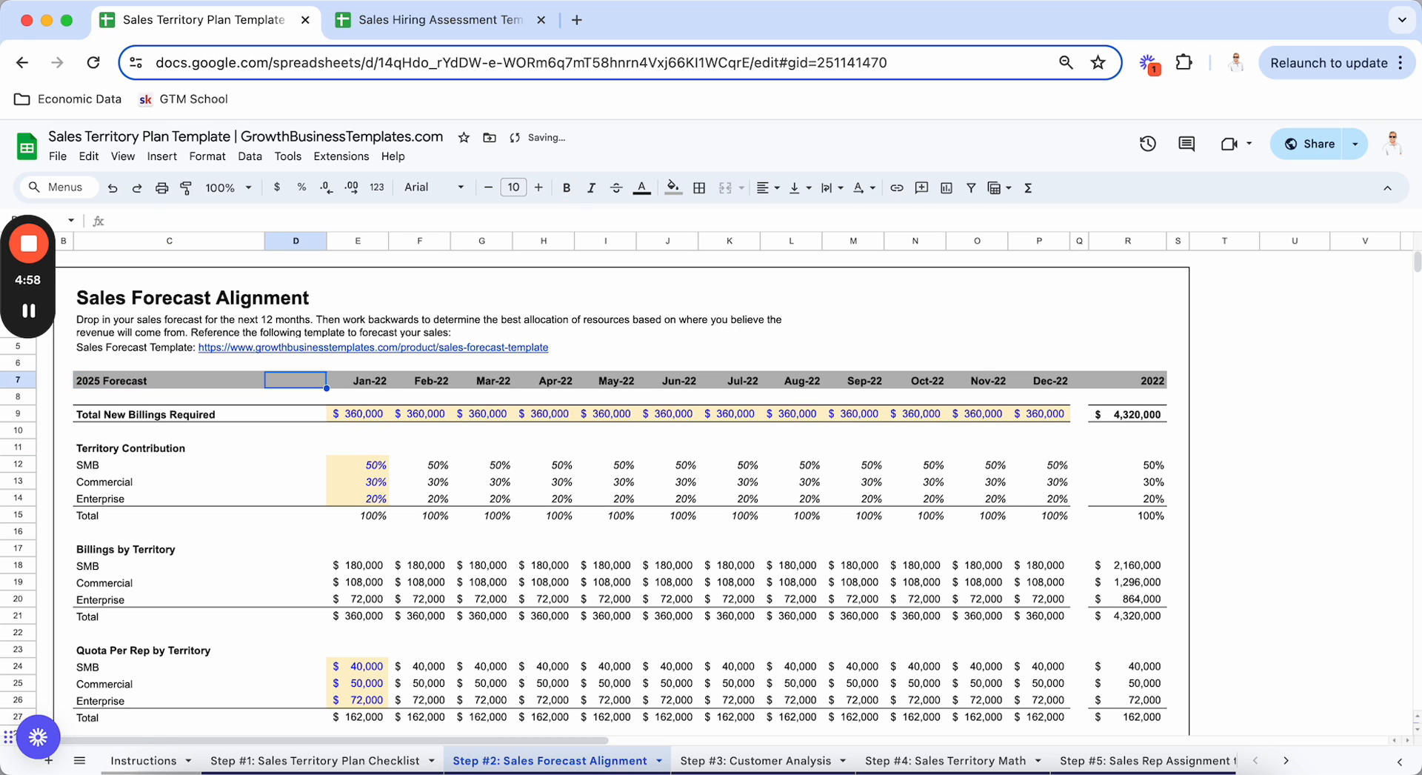
# Set the year heading of the annual total column in row 7 to 2025
pyautogui.press('Right')
pyautogui.hotkey('ctrl', 'Right')
pyautogui.press('Right')
pyautogui.press('Right')
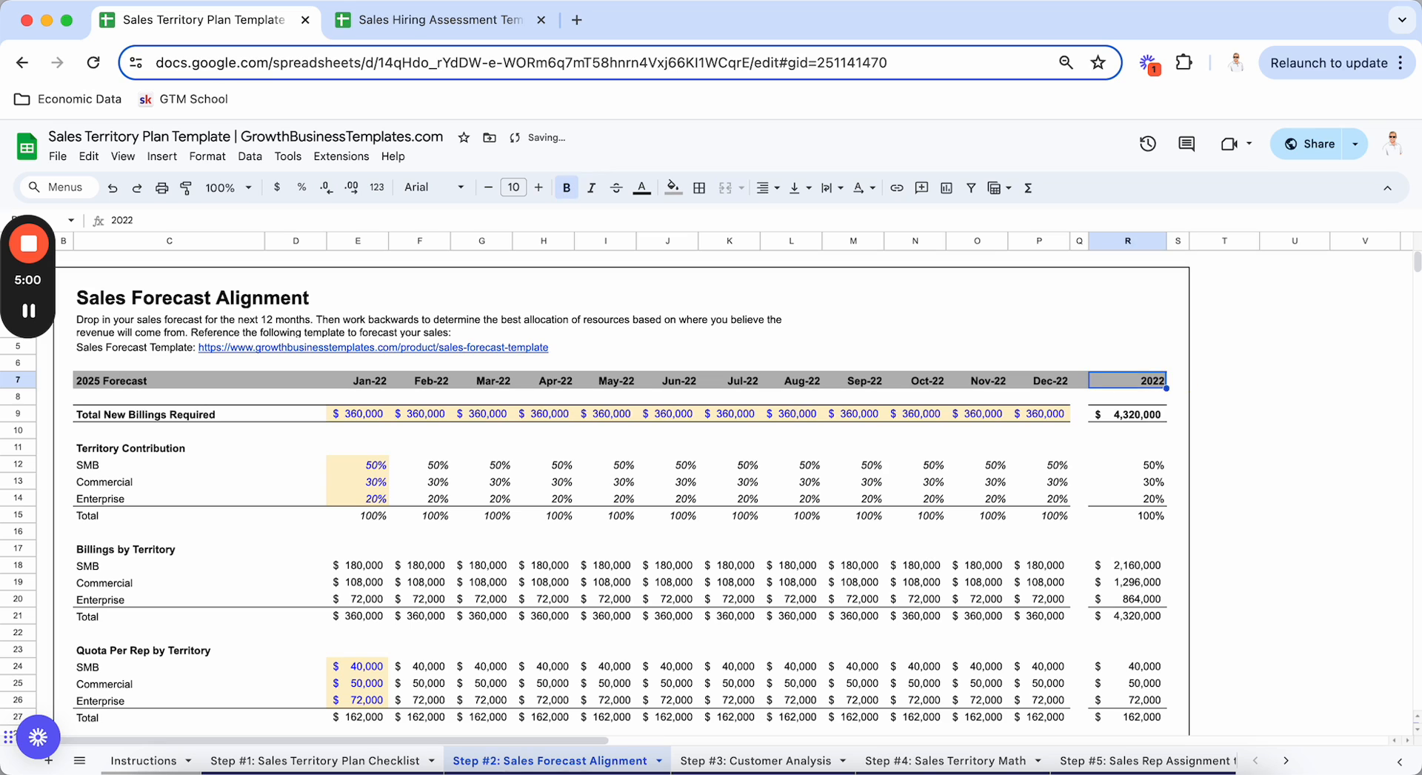
pyautogui.press('Return')
pyautogui.press('BackSpace')
pyautogui.write('5')
pyautogui.press('Return')
# Change the January date heading in cell E7 to 1/15/2025
pyautogui.press('Up')
pyautogui.press('Left')
pyautogui.press('Left')
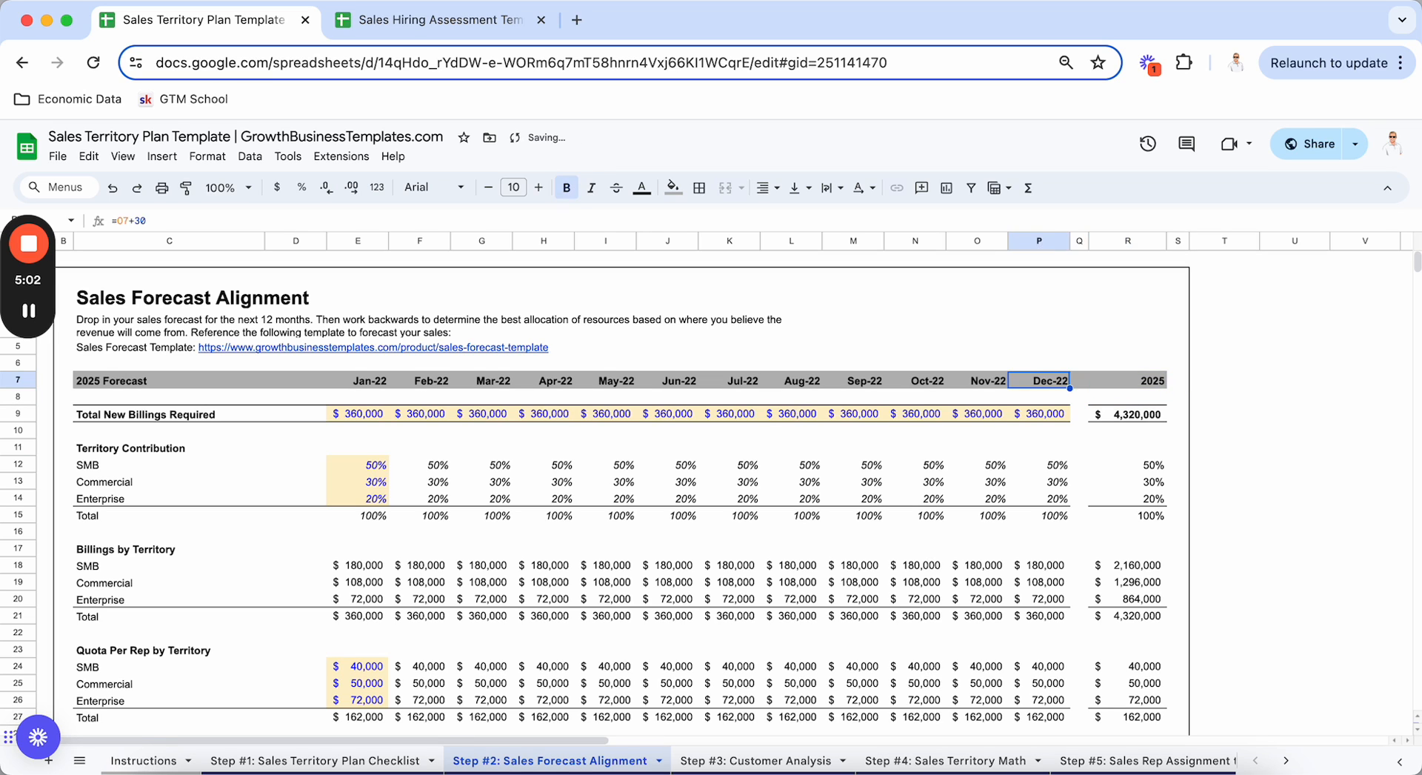
pyautogui.press('Right')
pyautogui.press('Right')
pyautogui.press('Right')
pyautogui.press('Right')
pyautogui.press('super+Left')
pyautogui.press('super+Left')
pyautogui.press('super+Left')
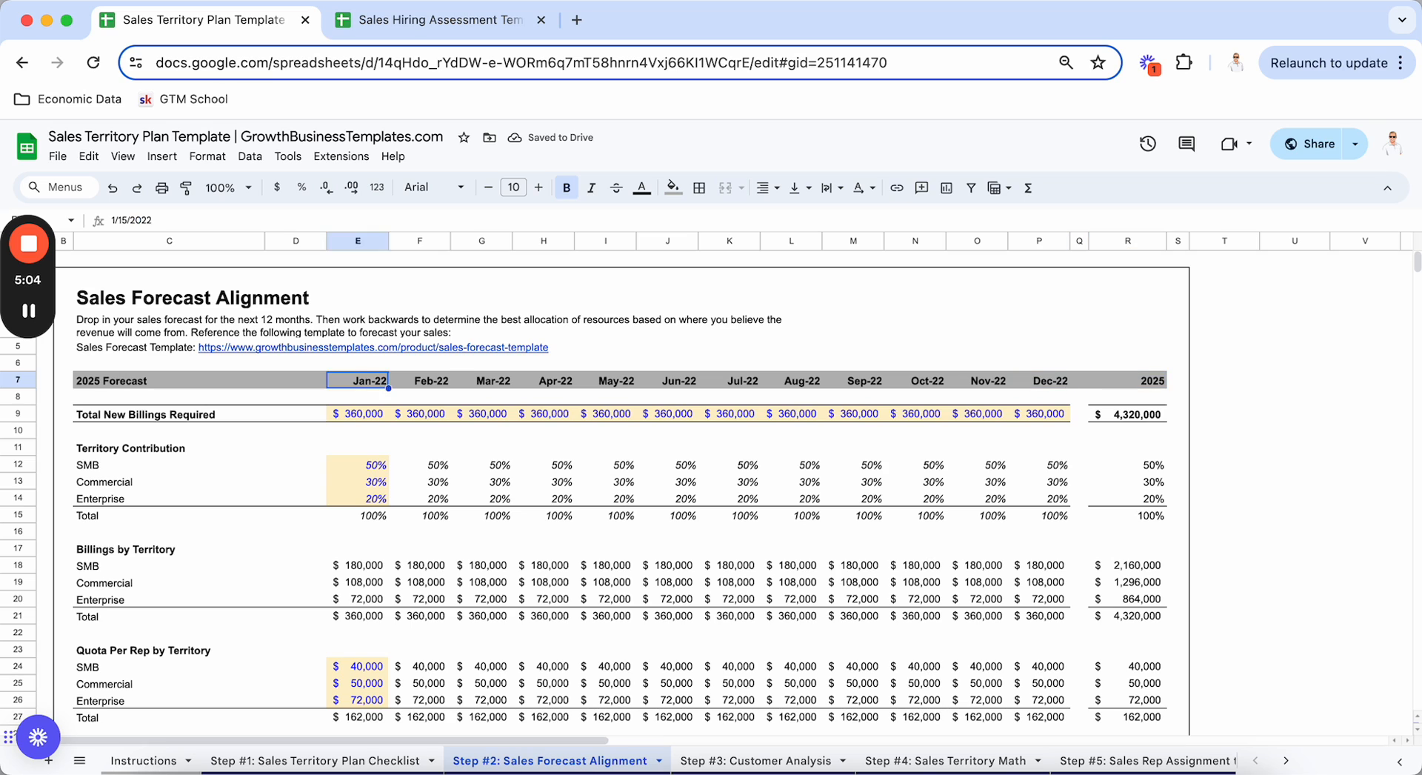
pyautogui.press('Right')
pyautogui.press('Left')
pyautogui.press('Return')
pyautogui.press('Escape')
pyautogui.press('Return')
pyautogui.press('BackSpace')
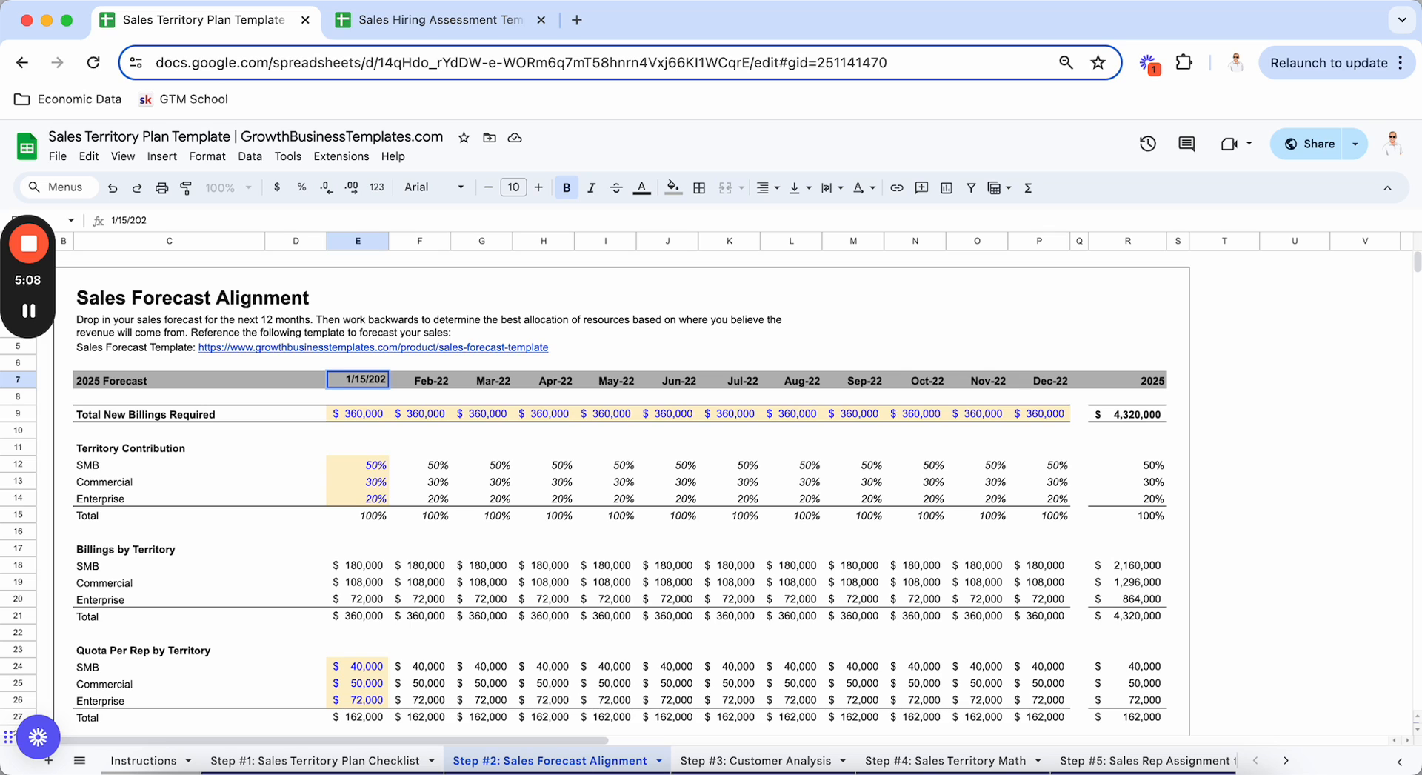
pyautogui.write('5')
pyautogui.press('Tab')
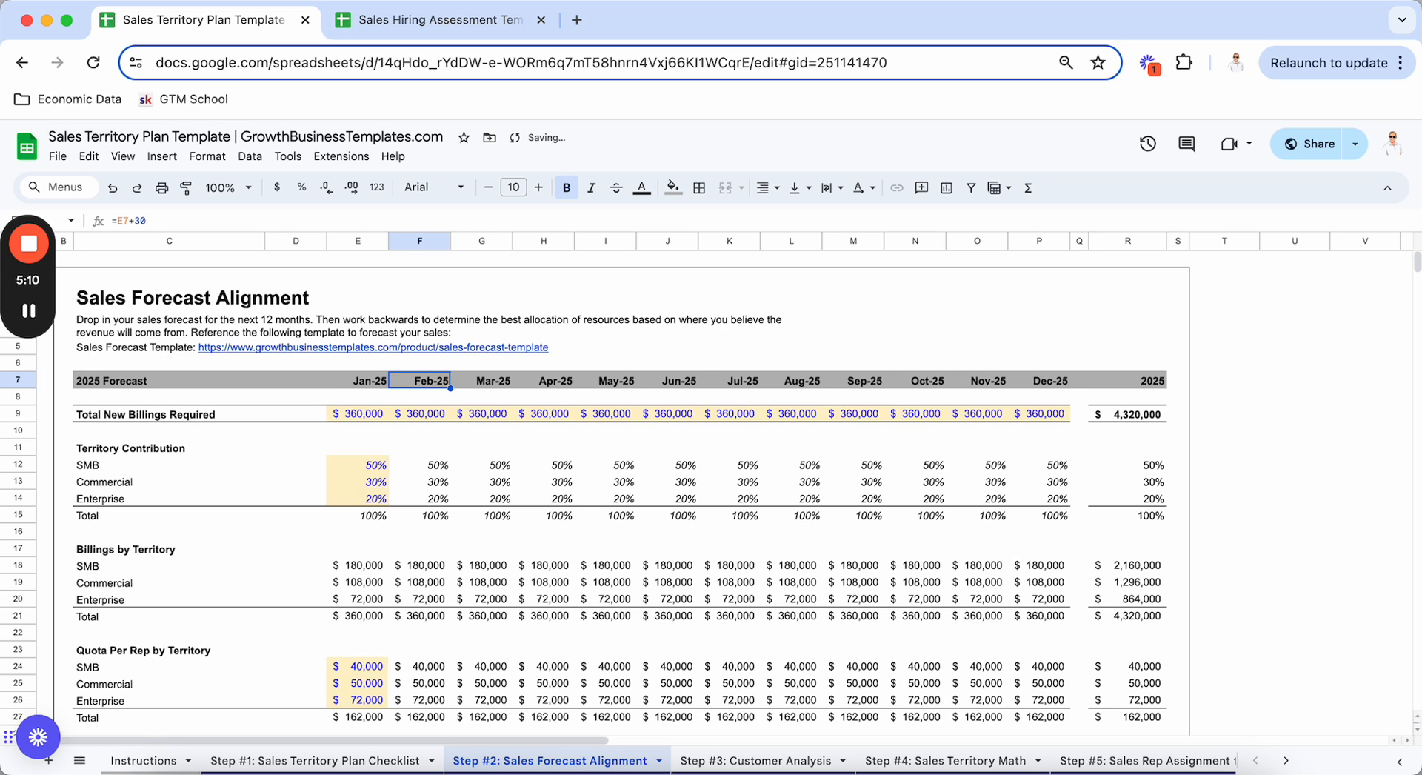
# Replace the February heading's formula in F7 with =edate(E7,1)
pyautogui.press('Return')
pyautogui.press('Escape')
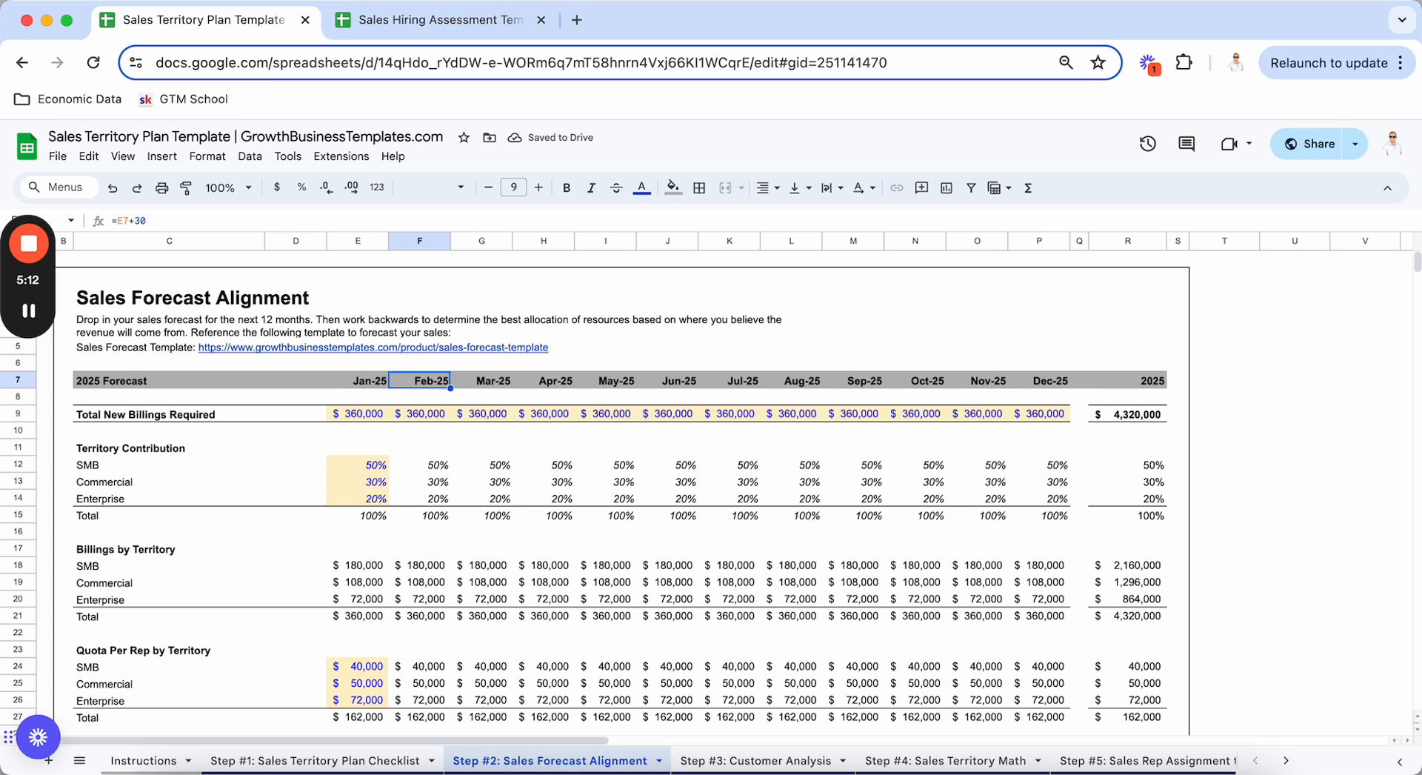
pyautogui.write('=e')
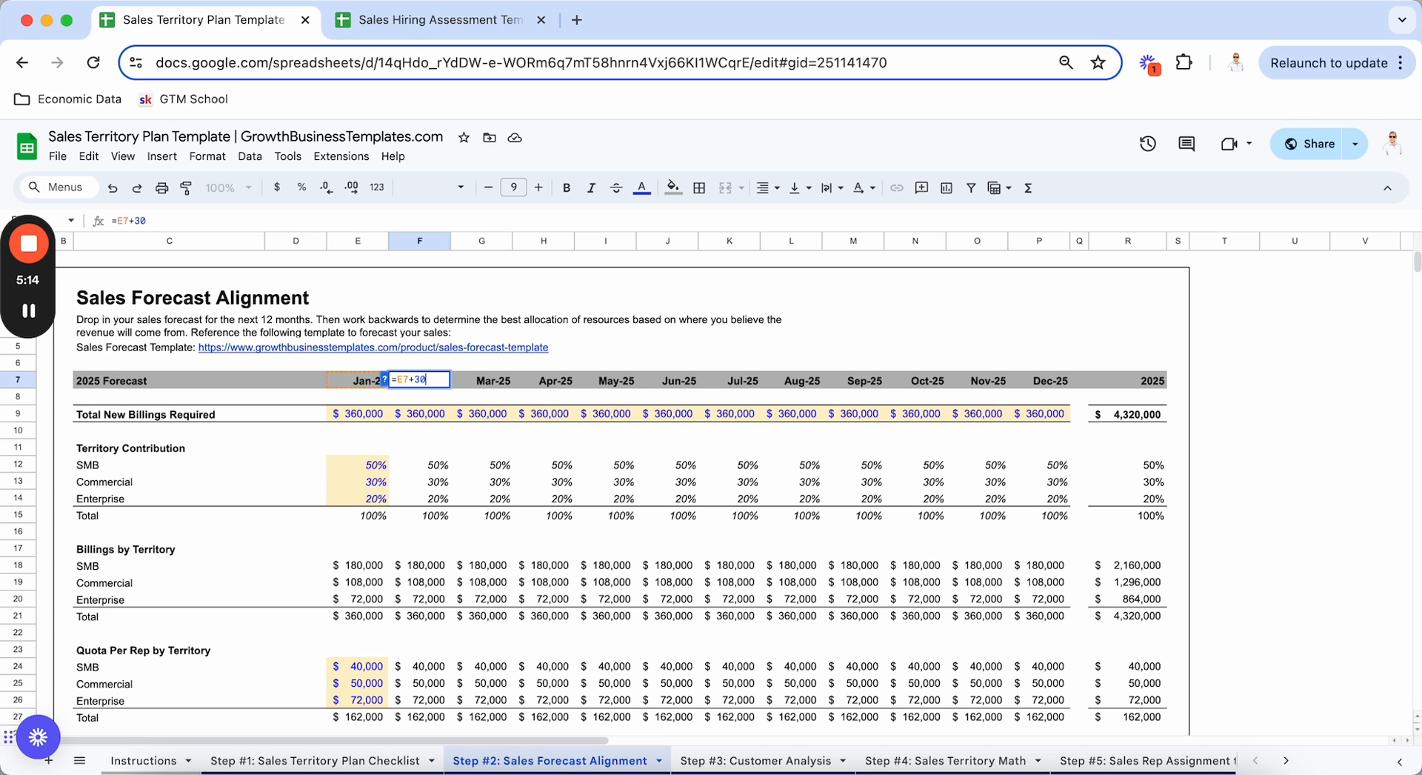
pyautogui.write('d')
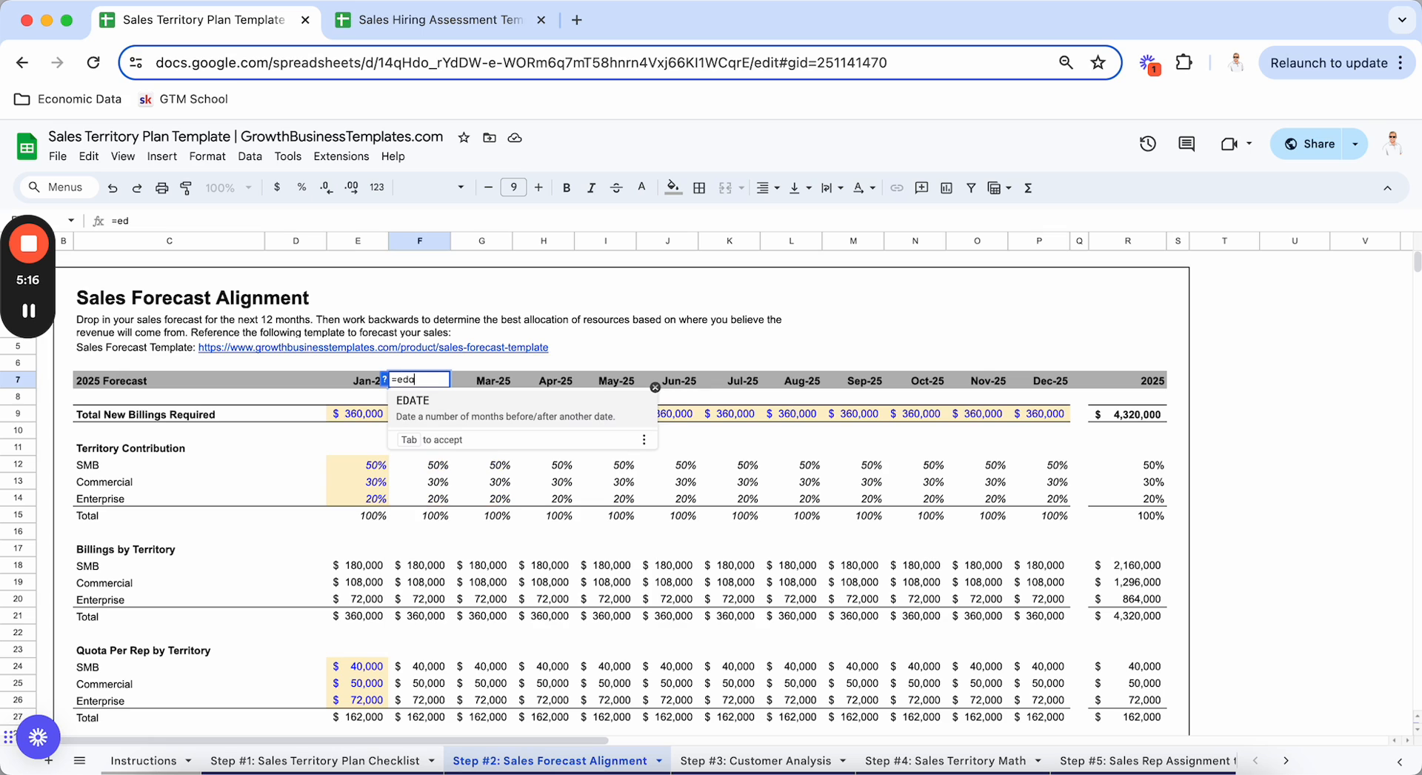
pyautogui.write('ate(E7')
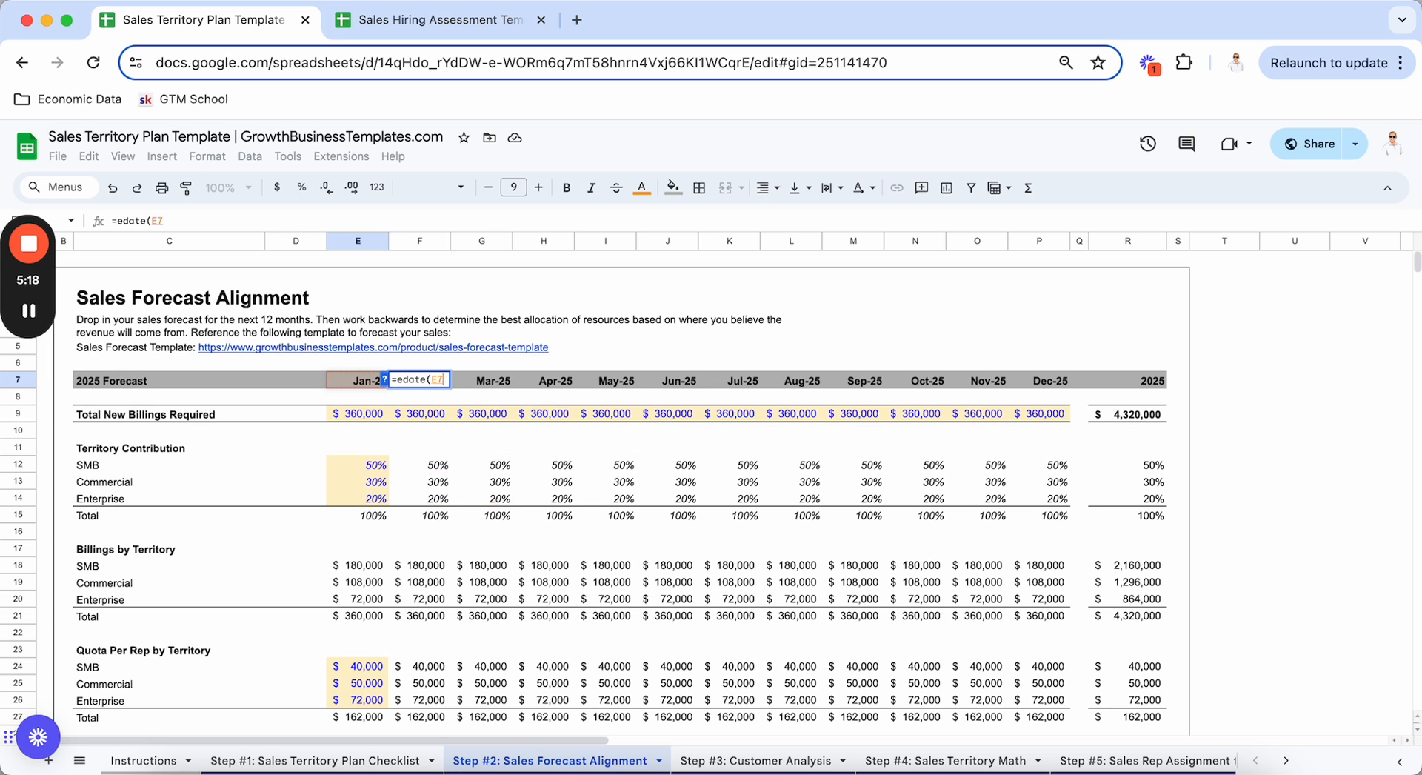
pyautogui.write(',1)')
pyautogui.press('Return')
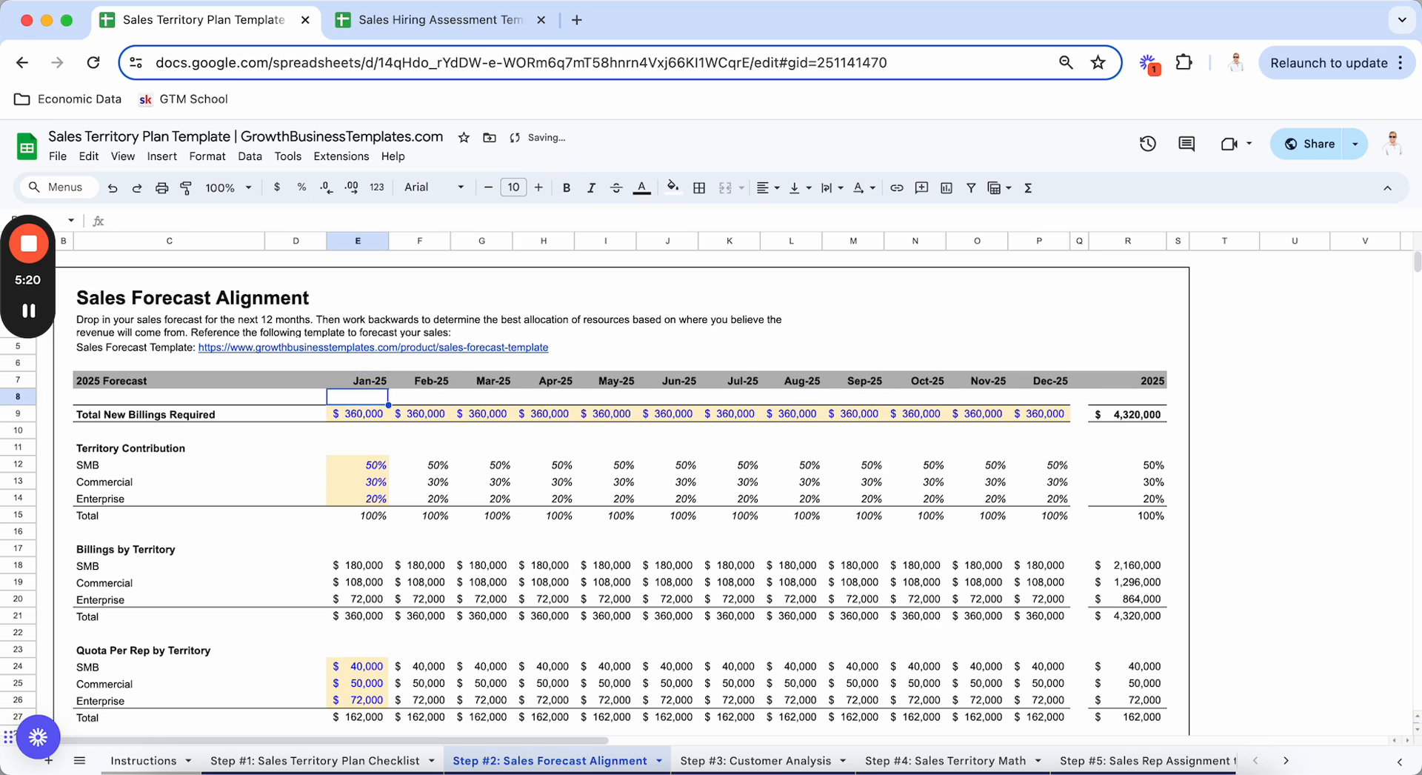
# Copy the February EDATE formula across the remaining month headings in row 7 through December
pyautogui.press('Up')
pyautogui.hotkey('ctrl', 'c')
pyautogui.hotkey('ctrl', 'shift', 'Right')
pyautogui.hotkey('ctrl', 'v')
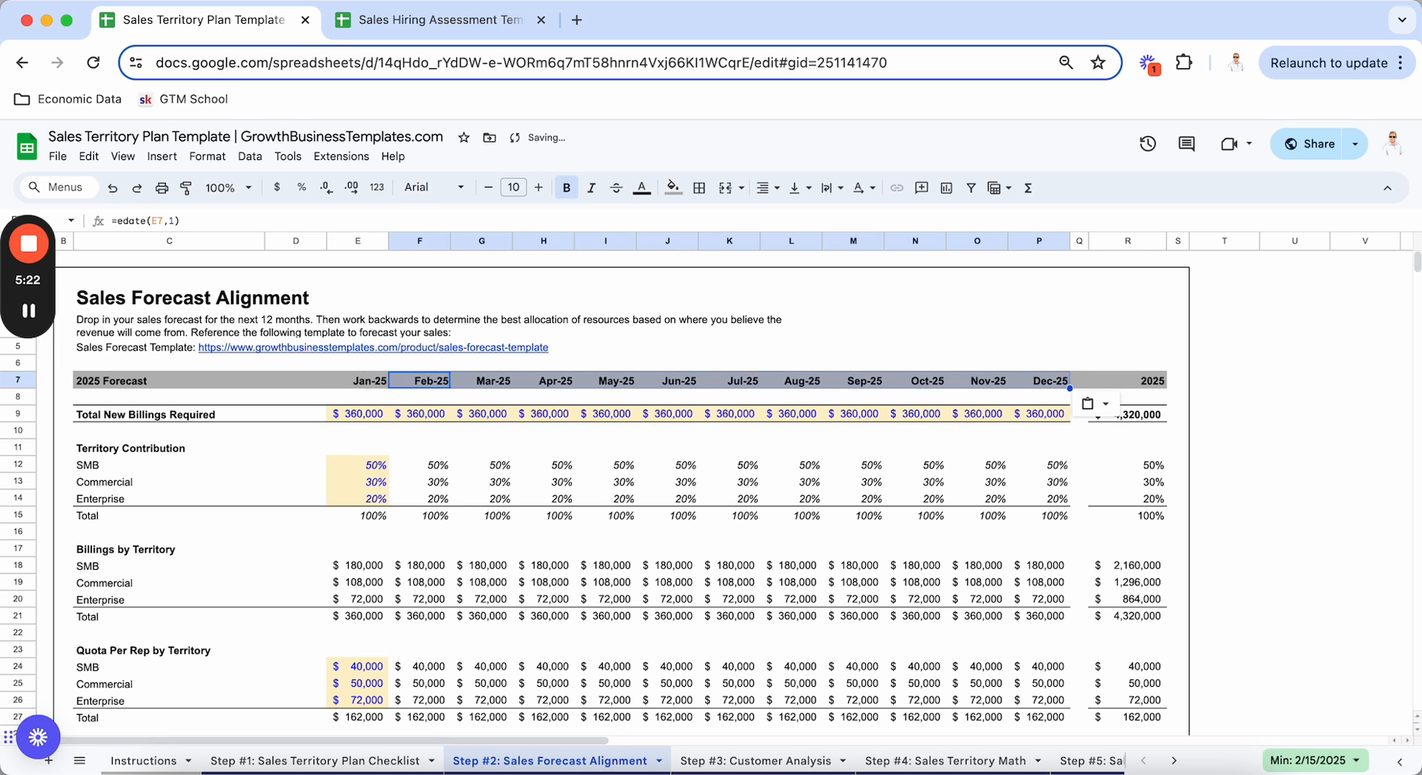
pyautogui.press('Down')
pyautogui.press('Up')
pyautogui.press('Down')
pyautogui.press('Up')
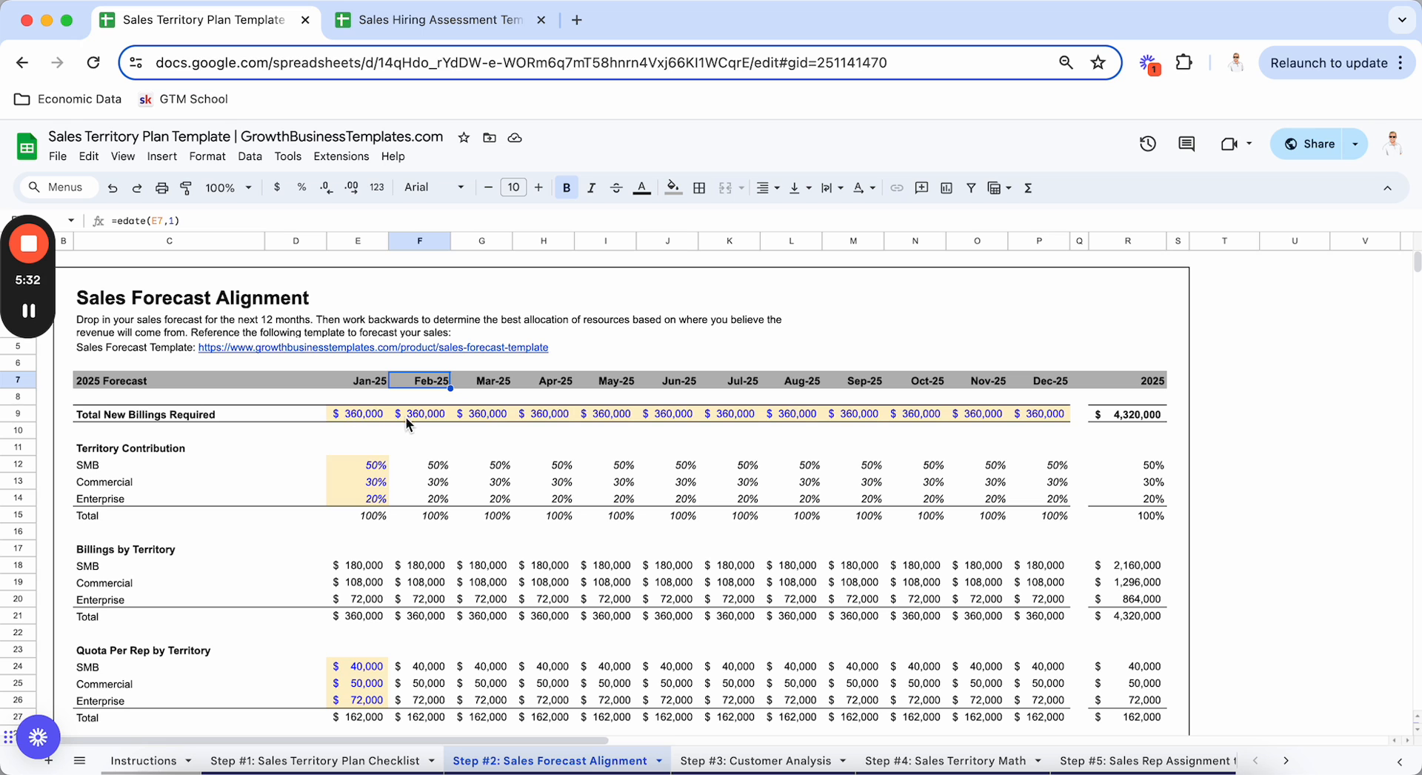
# Examine the SMB, Commercial and Enterprise segments listed under Territory Contribution
pyautogui.press('super+minus')
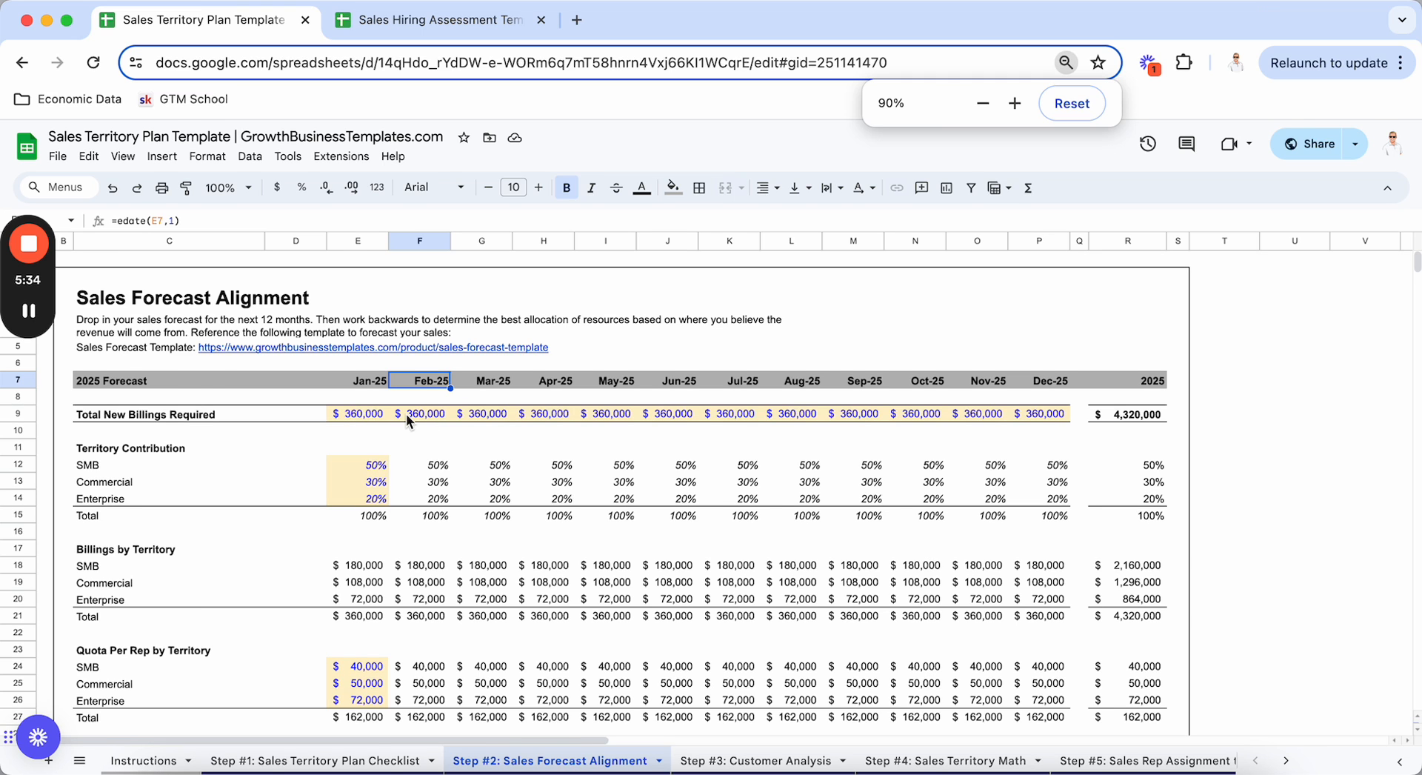
pyautogui.press('super+equal')
pyautogui.press('super+equal')
pyautogui.press('super+equal')
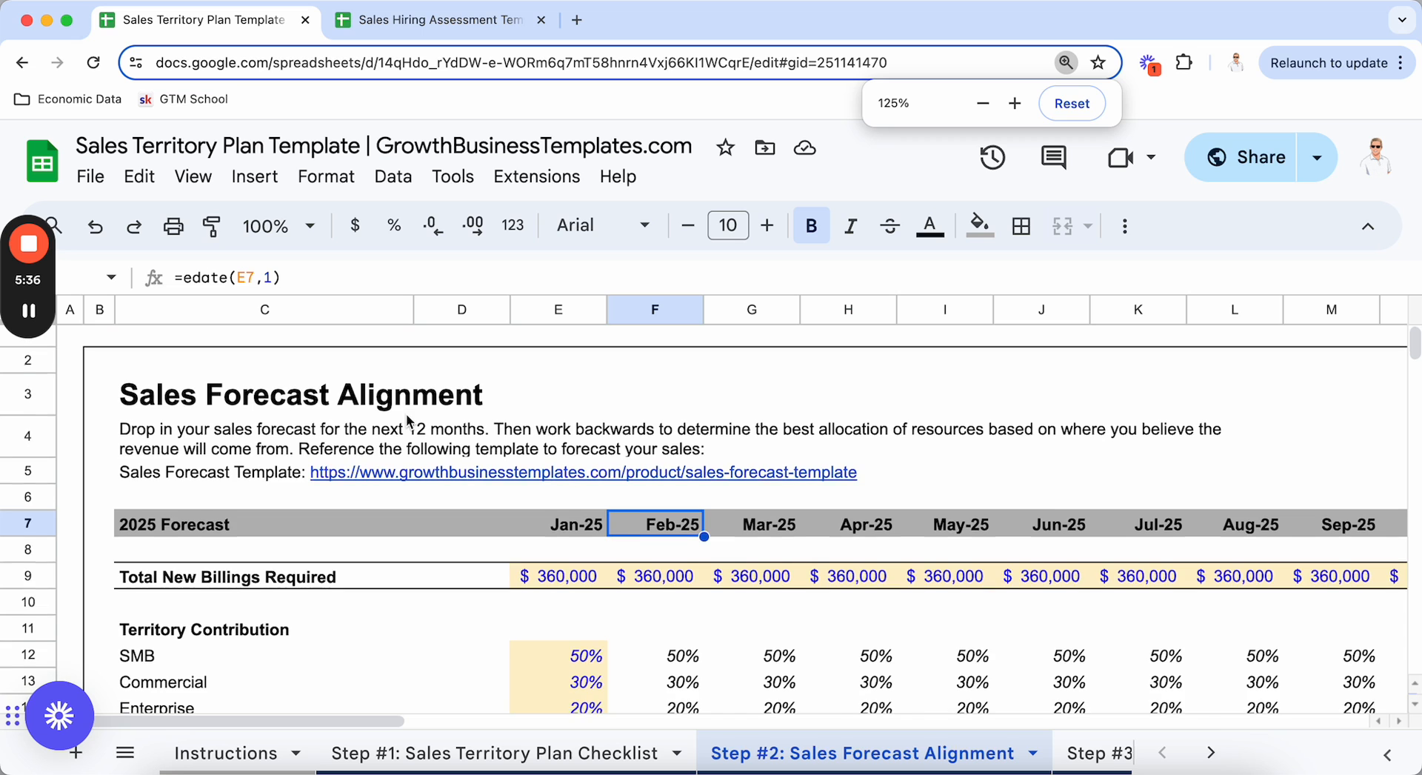
pyautogui.scroll(-5, 407, 422)
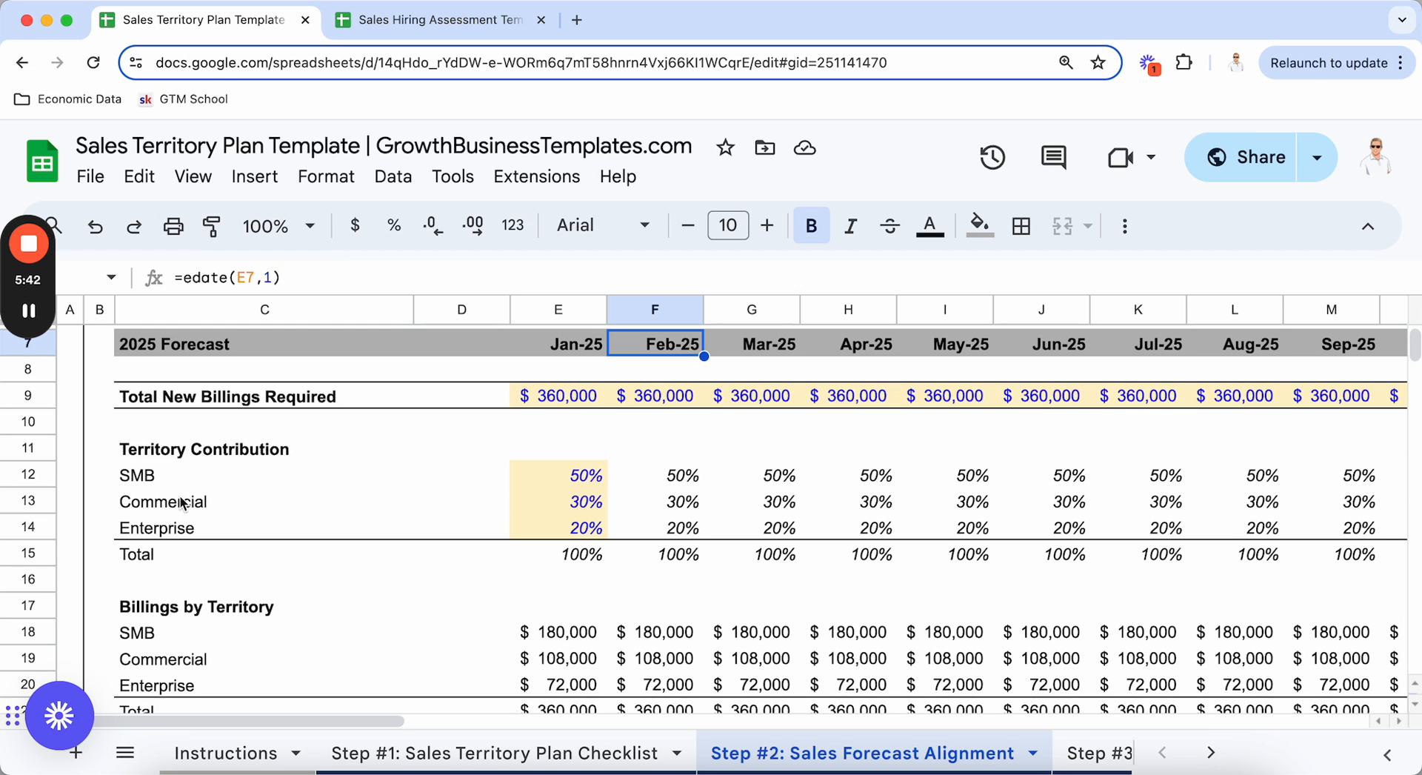
pyautogui.click(178, 482)
pyautogui.click(180, 505)
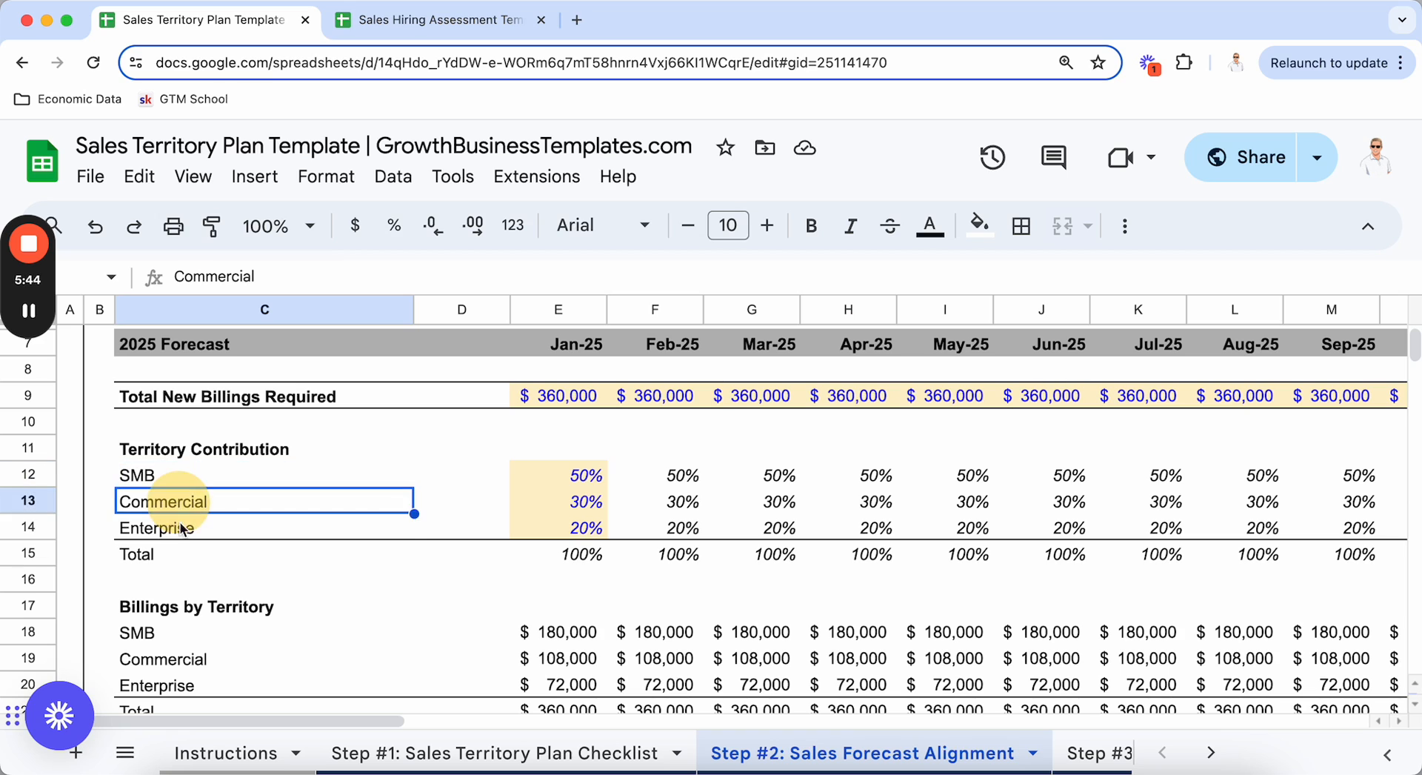
pyautogui.click(179, 526)
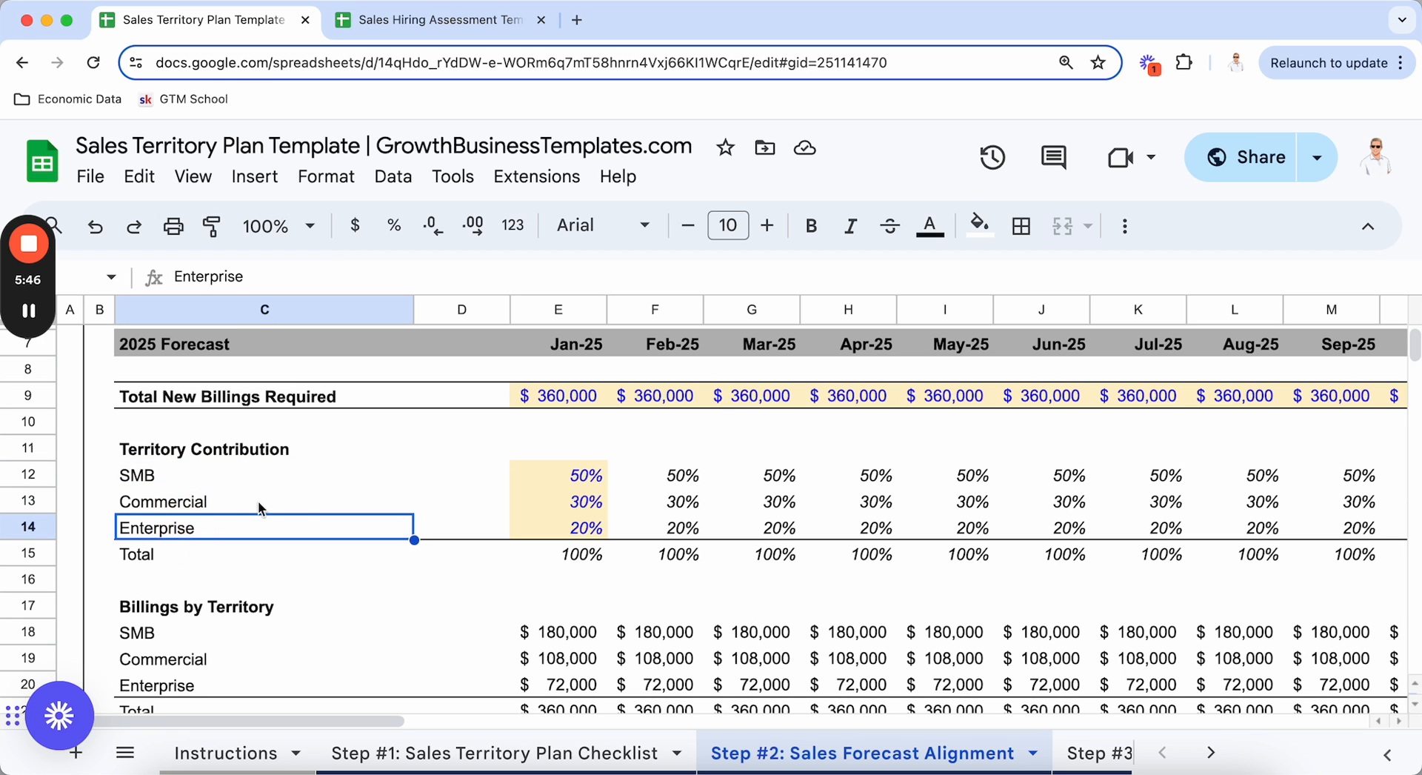
pyautogui.click(185, 474)
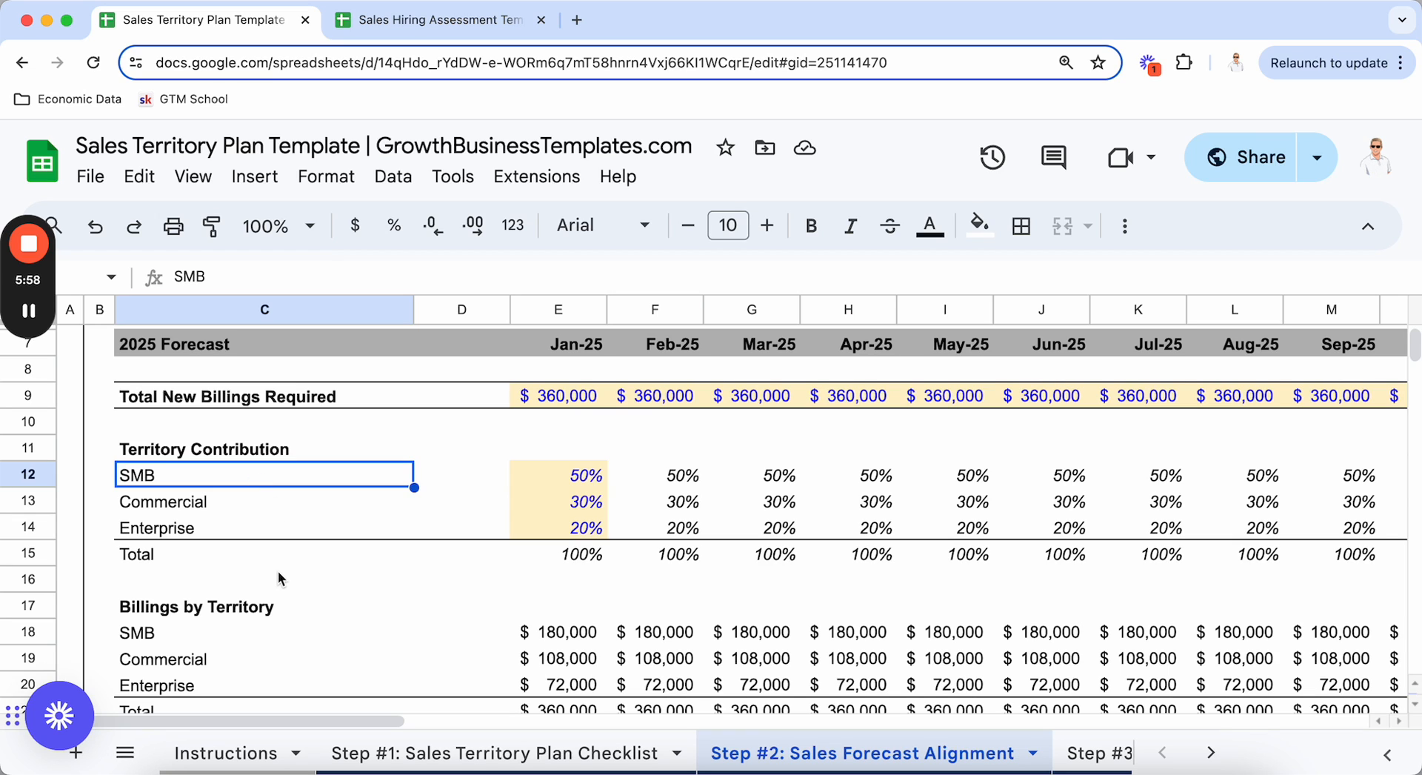
pyautogui.scroll(-1, 273, 582)
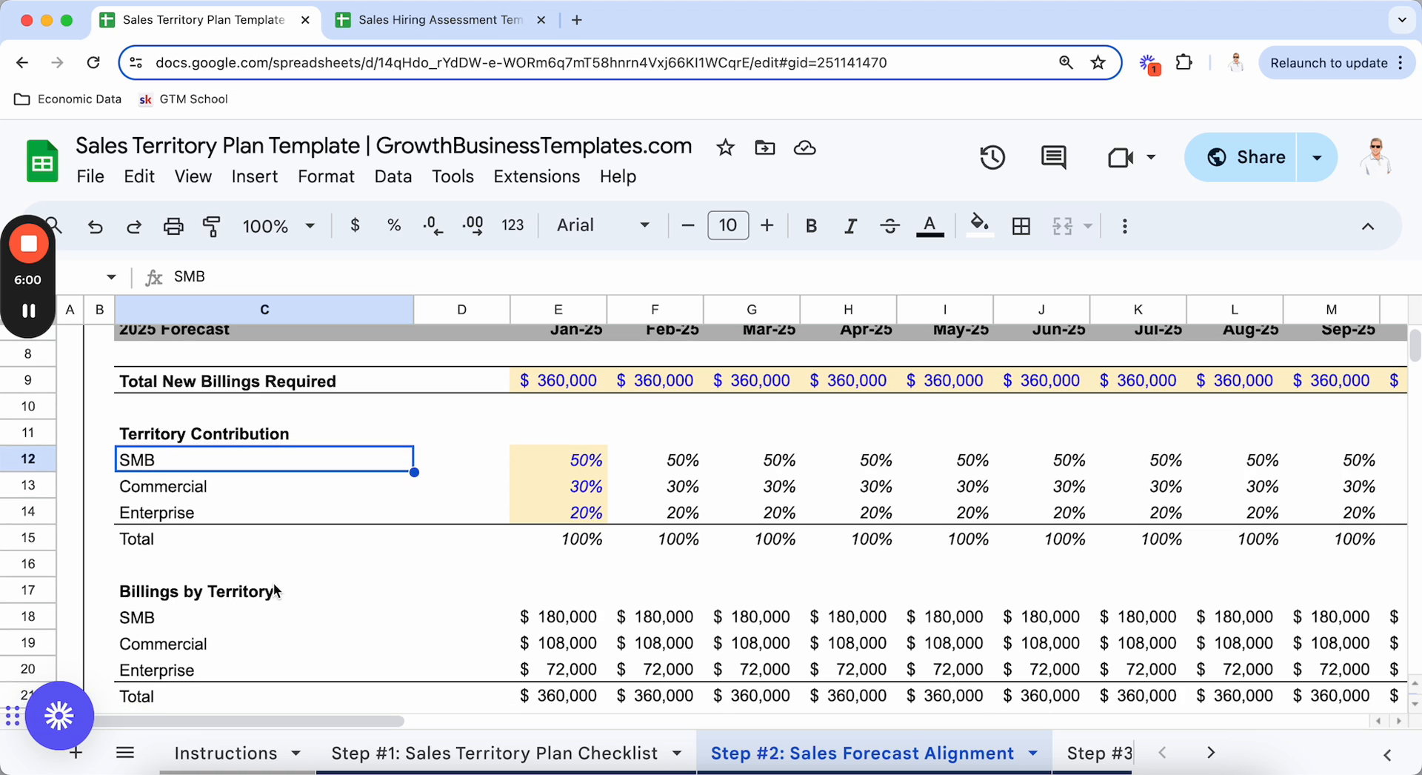
pyautogui.scroll(-1, 246, 531)
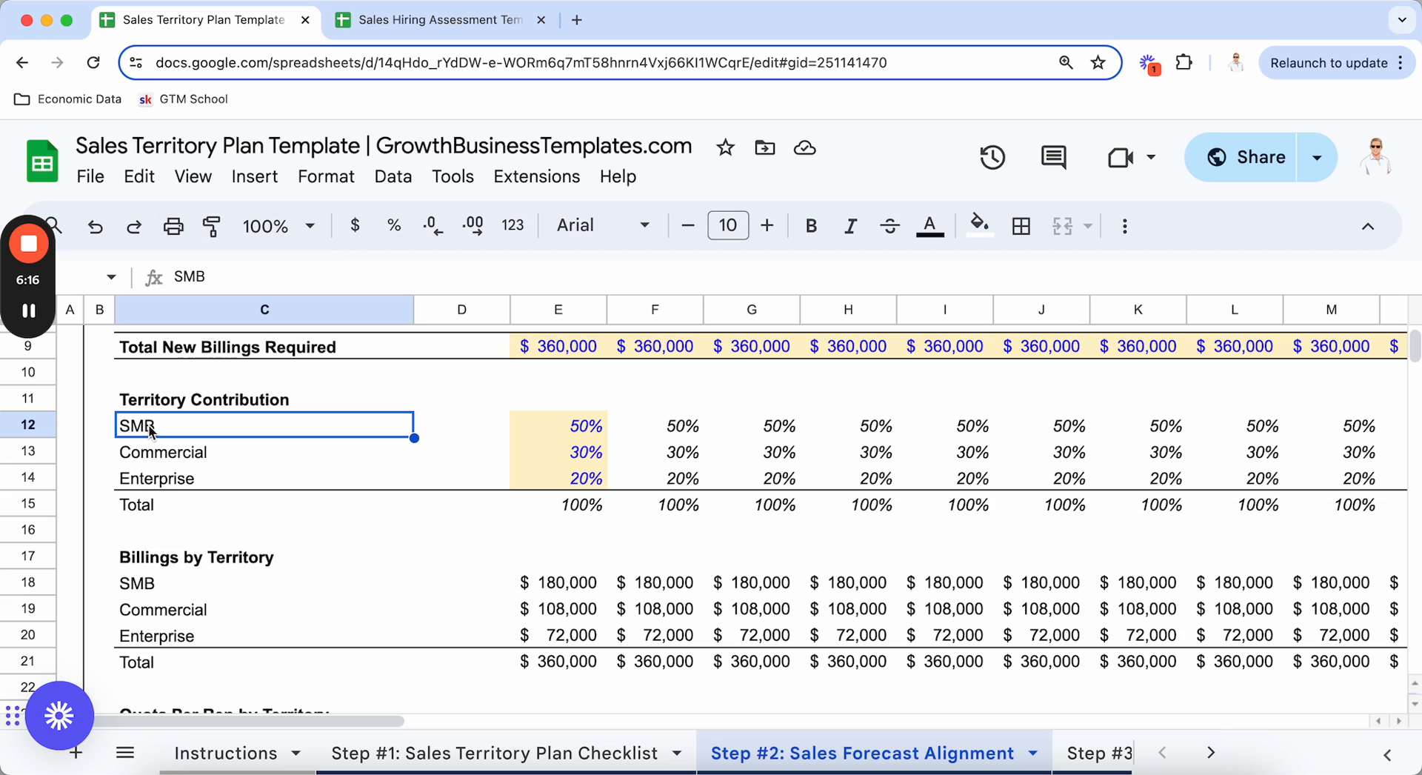
pyautogui.click(182, 480)
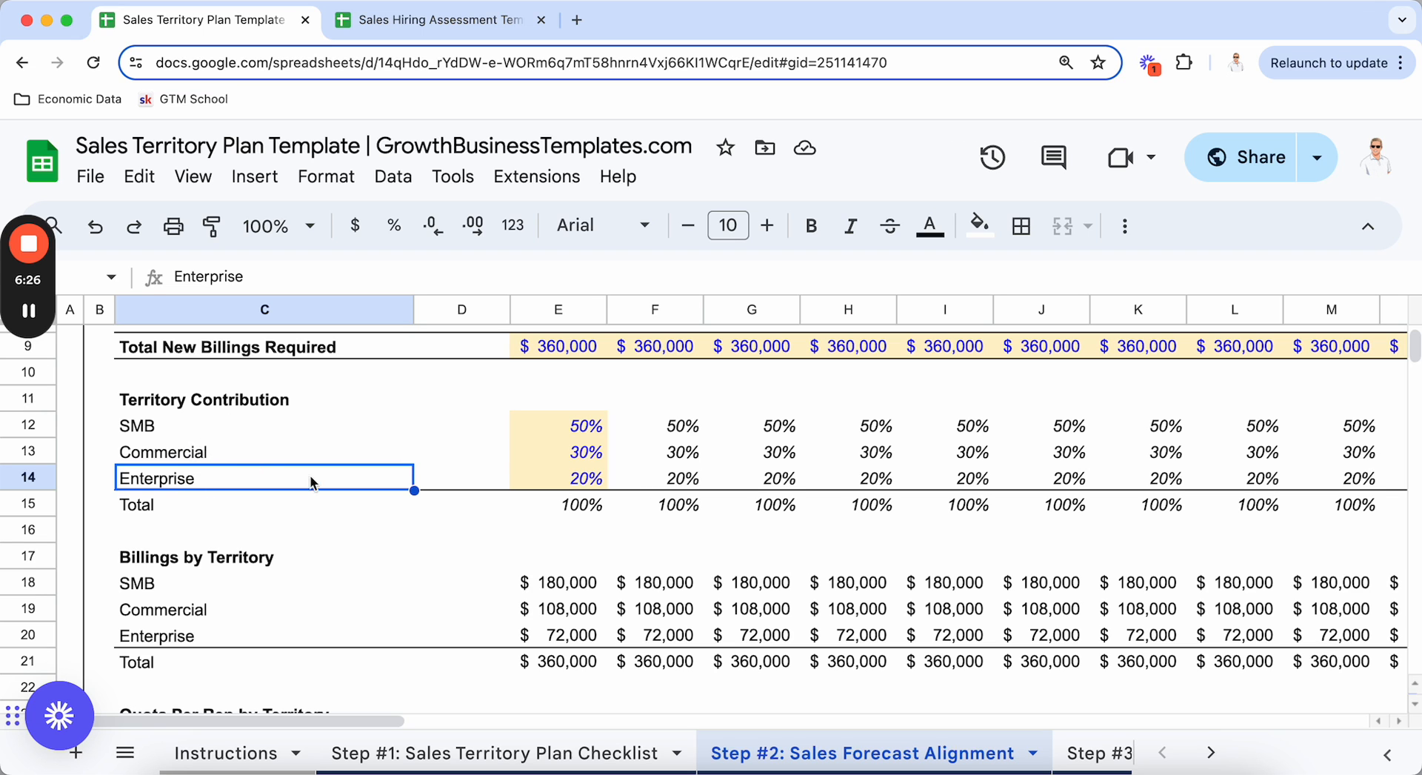
# Compare the January Territory Contribution percentages with the Billings by Territory amounts for each segment
pyautogui.scroll(-3, 304, 519)
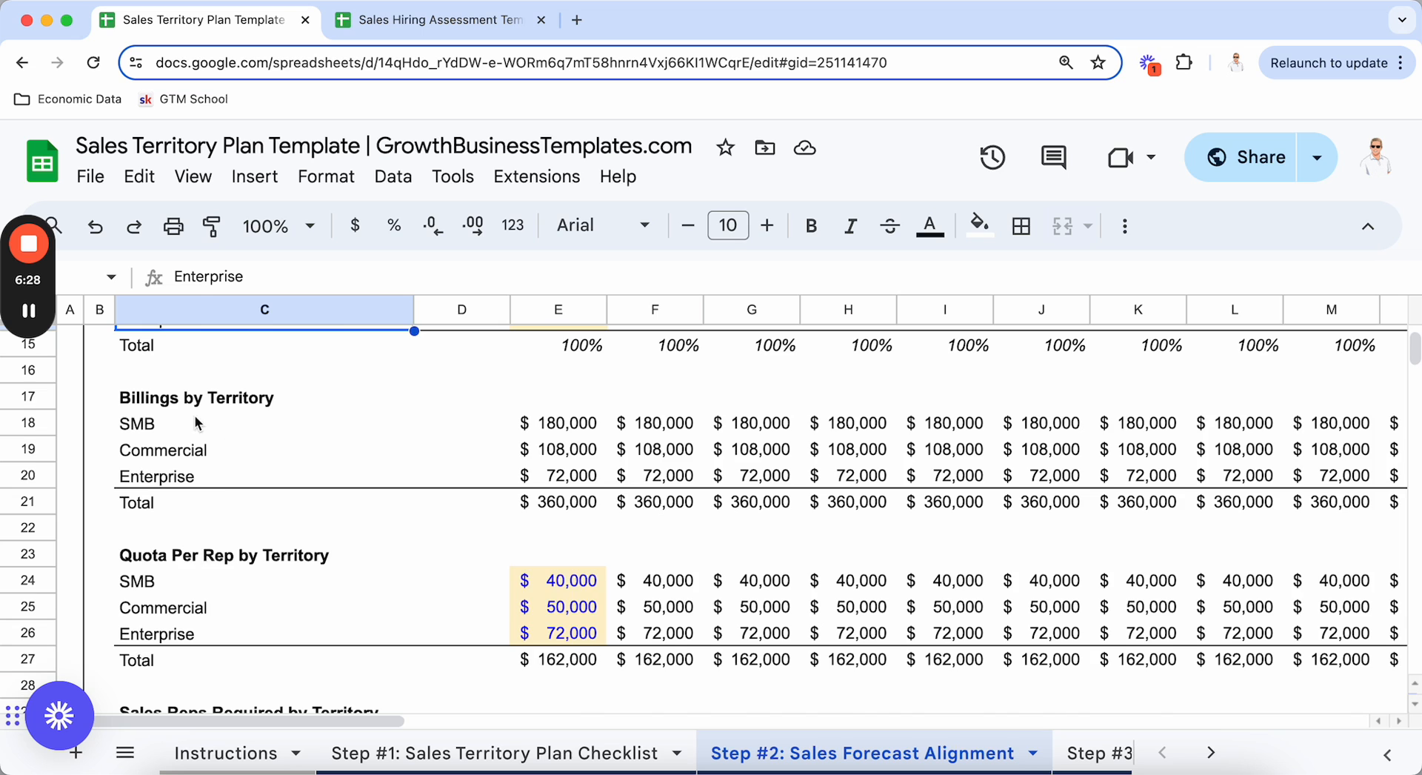
pyautogui.scroll(5, 220, 435)
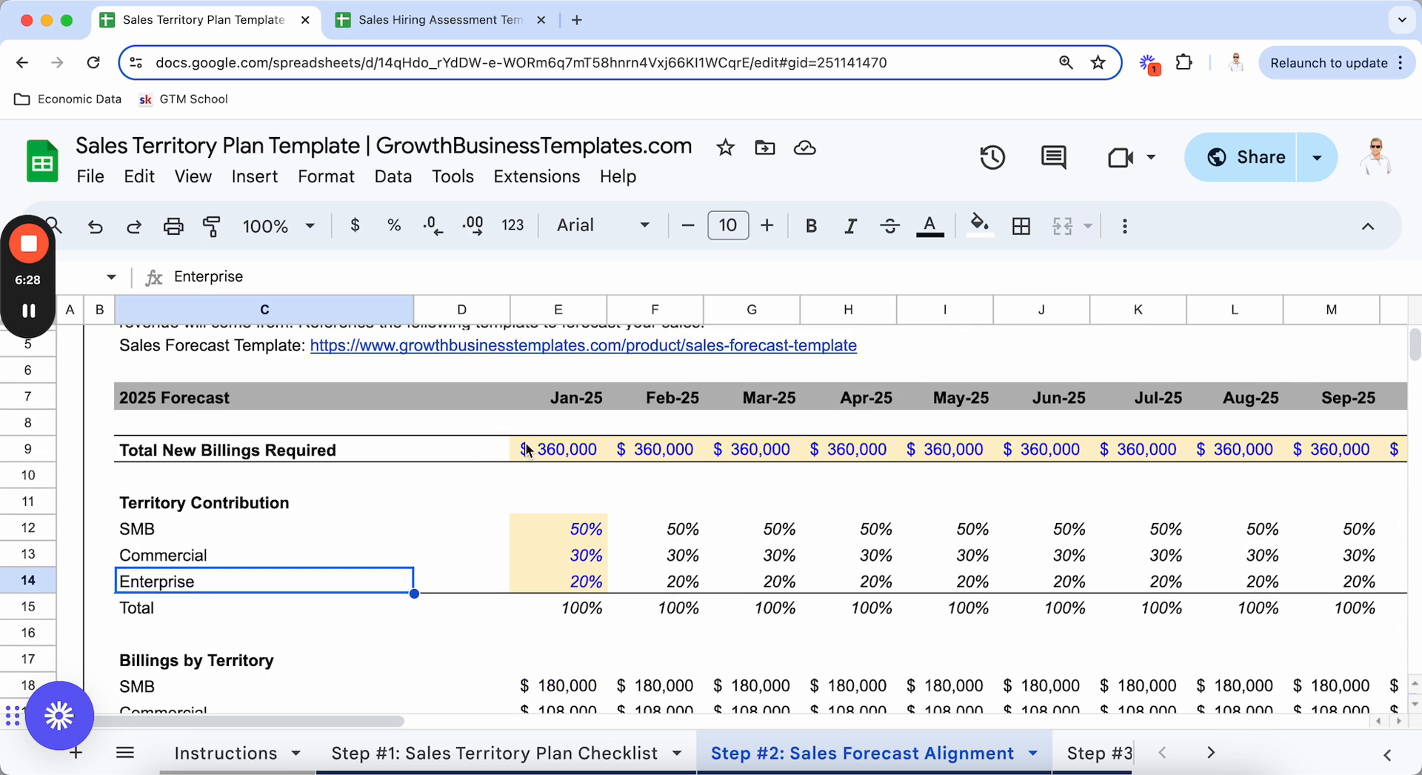
pyautogui.click(590, 536)
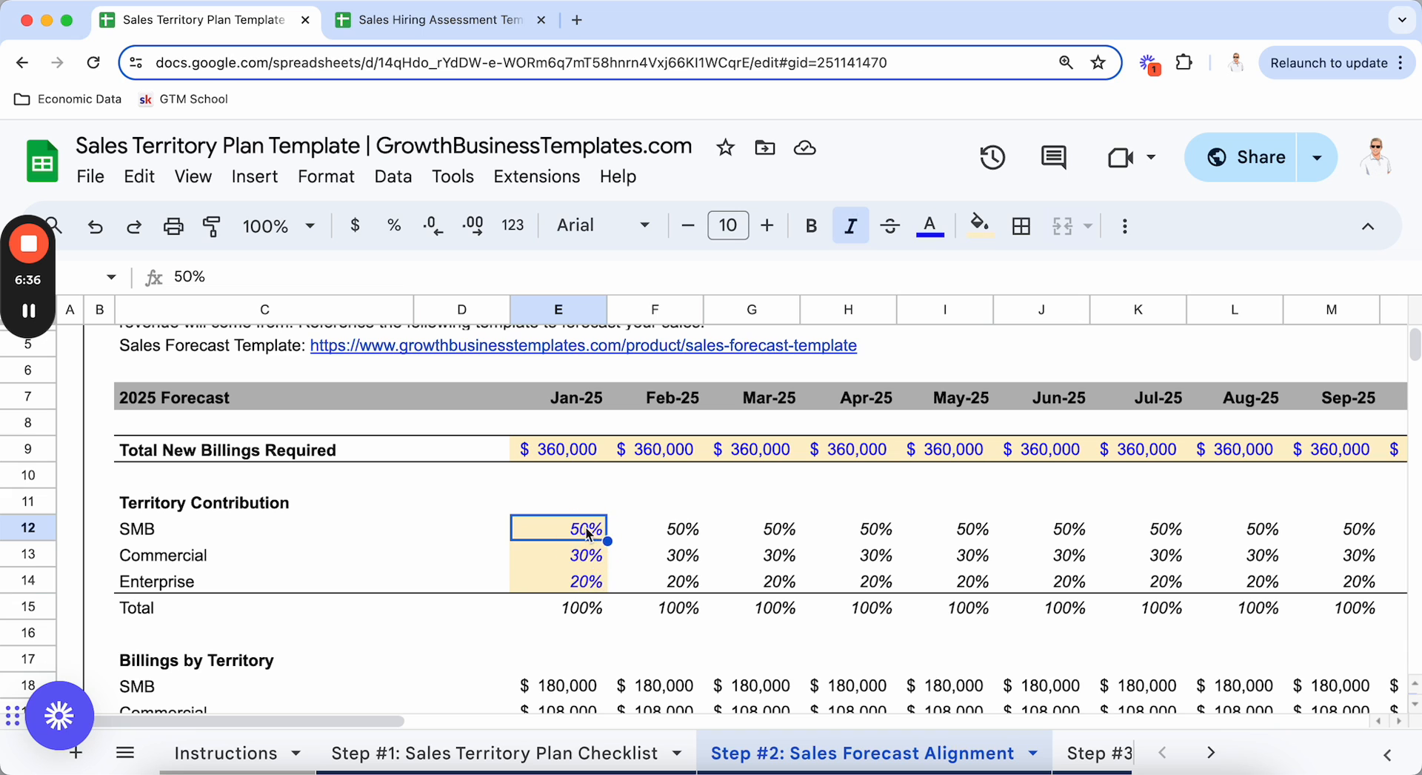
pyautogui.click(587, 580)
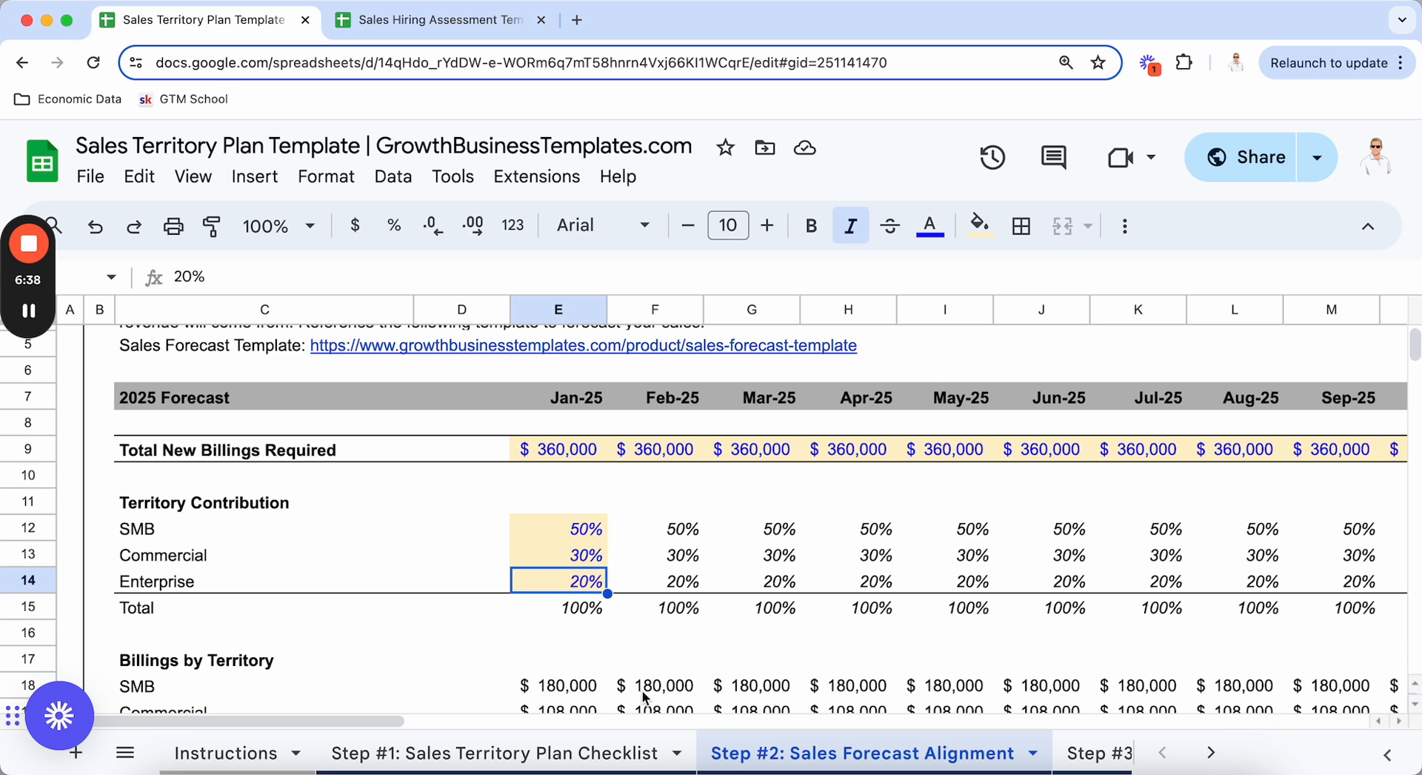
pyautogui.scroll(-5, 534, 644)
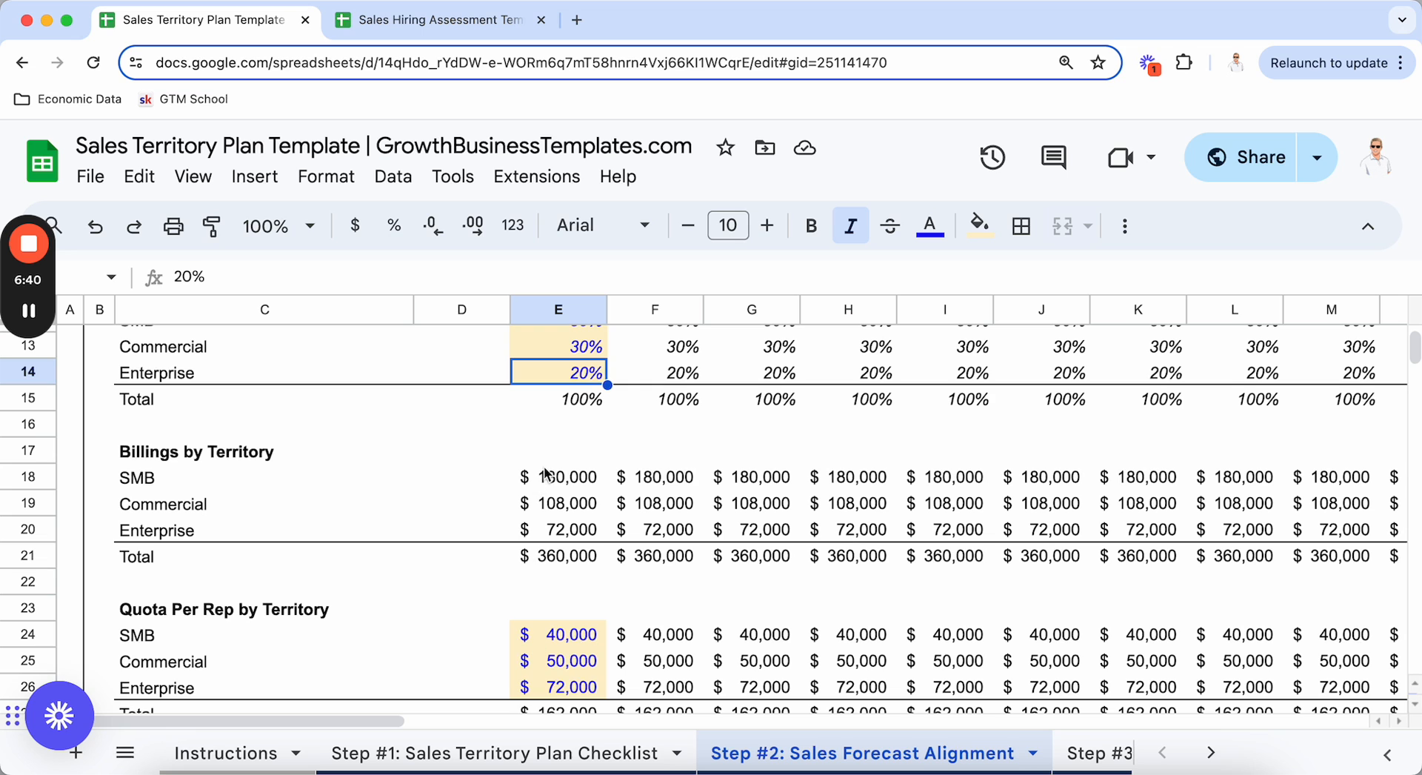
pyautogui.scroll(3, 574, 560)
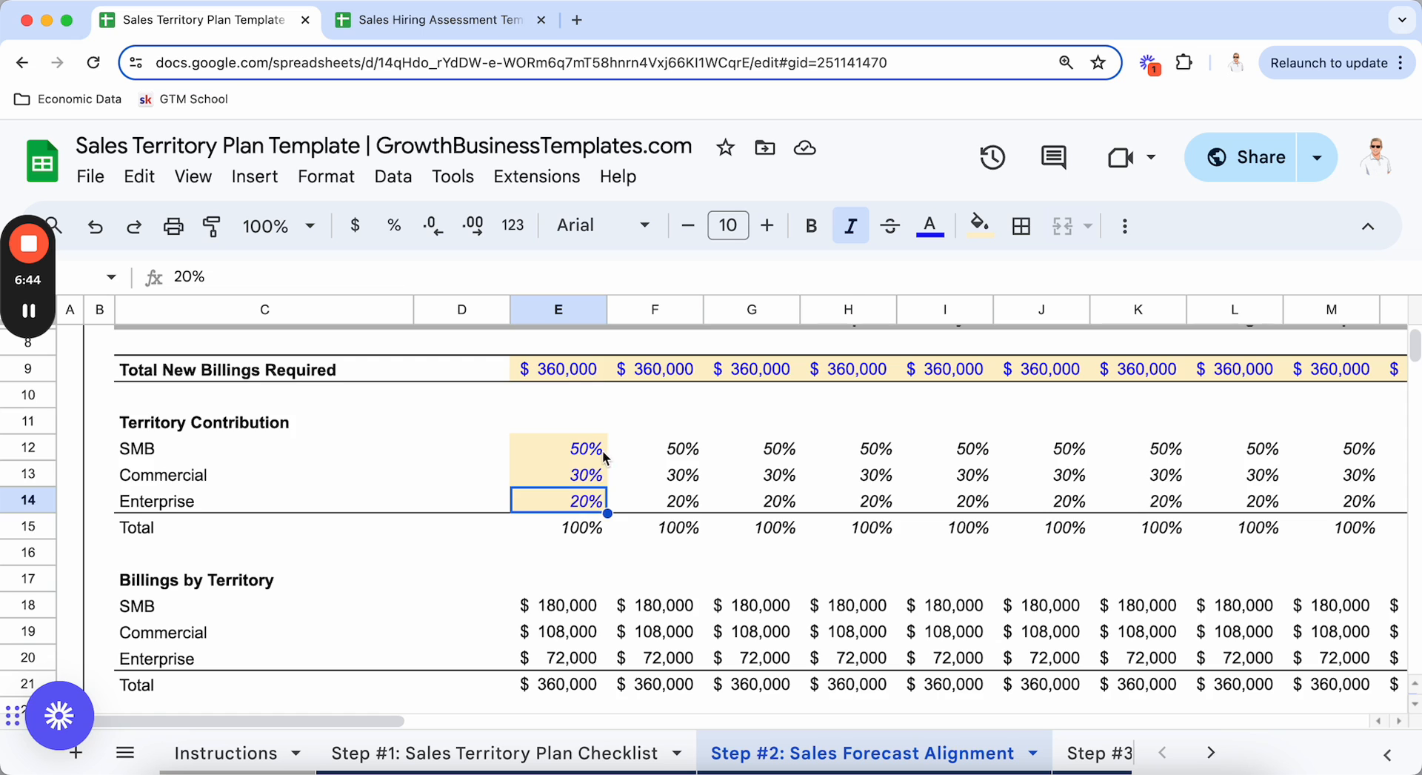
# Review the sections from Quota Per Rep by Territory and Sales Reps Required through Average Deal Size, conversion rates and MQLs required
pyautogui.scroll(-6, 606, 463)
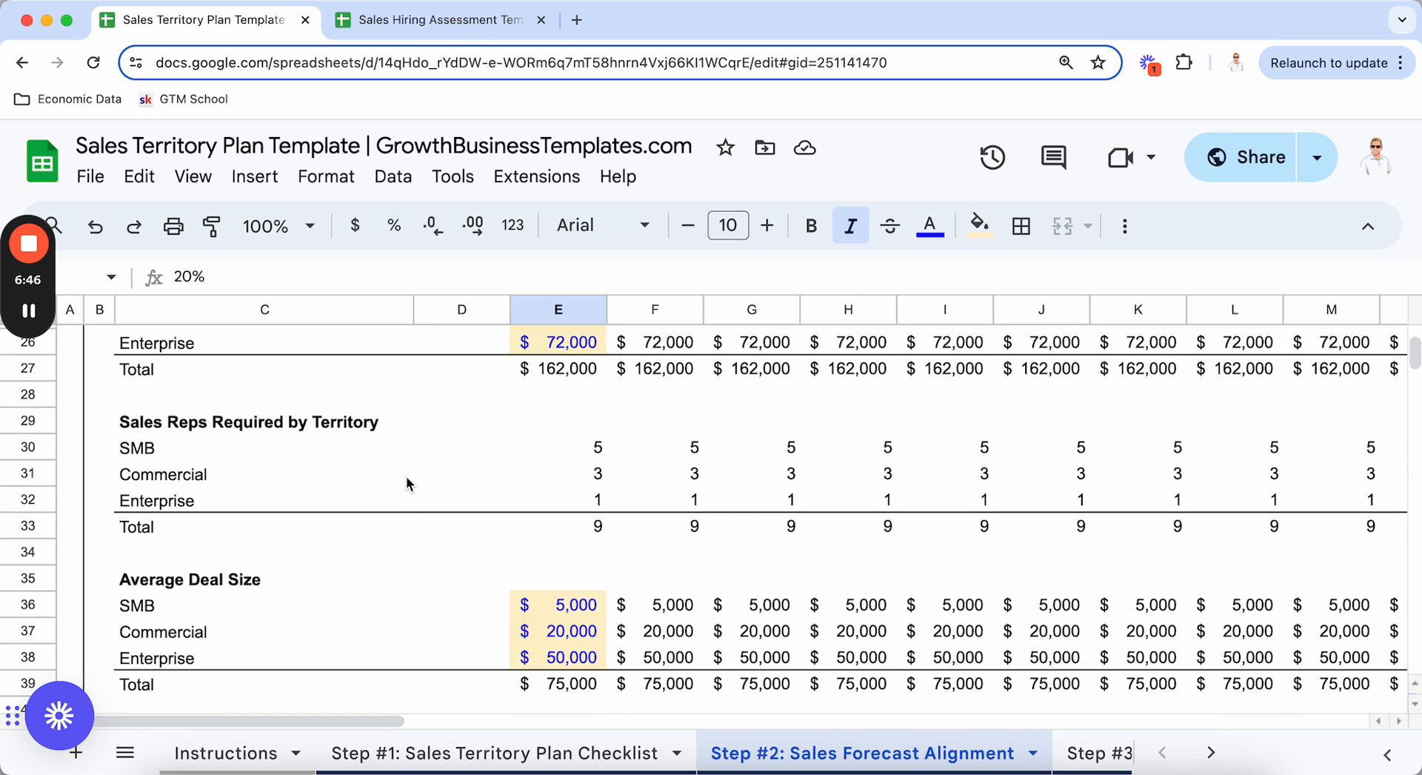
pyautogui.scroll(3, 548, 474)
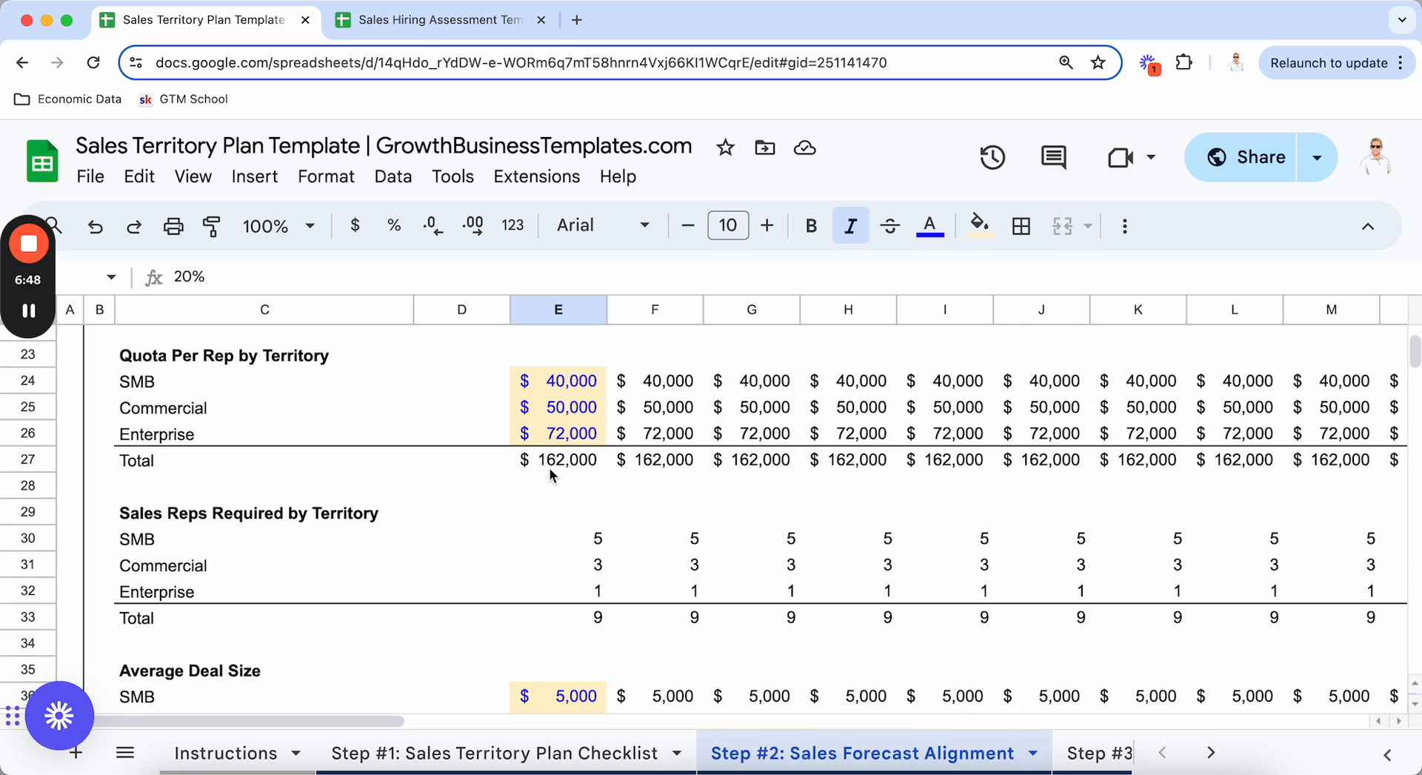
pyautogui.click(145, 365)
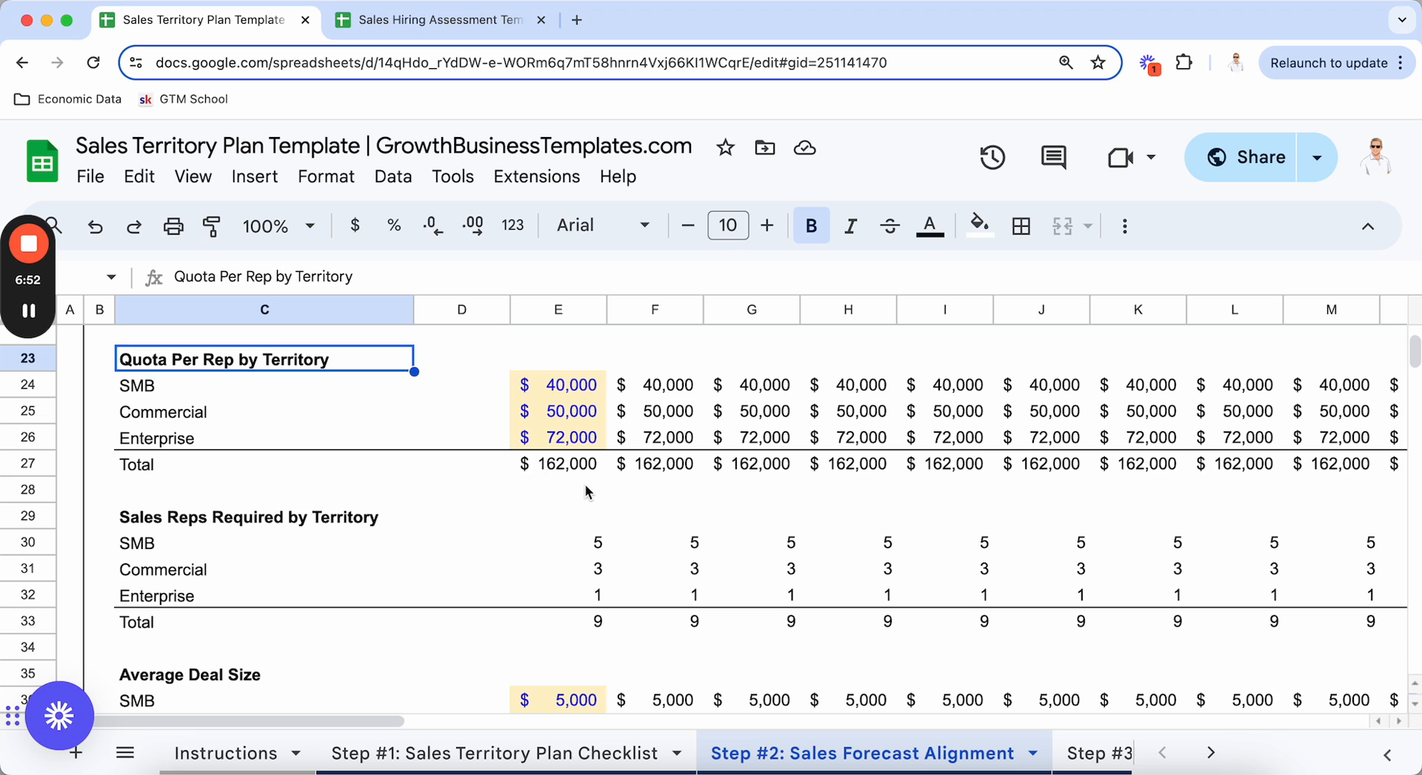
pyautogui.scroll(-1, 587, 497)
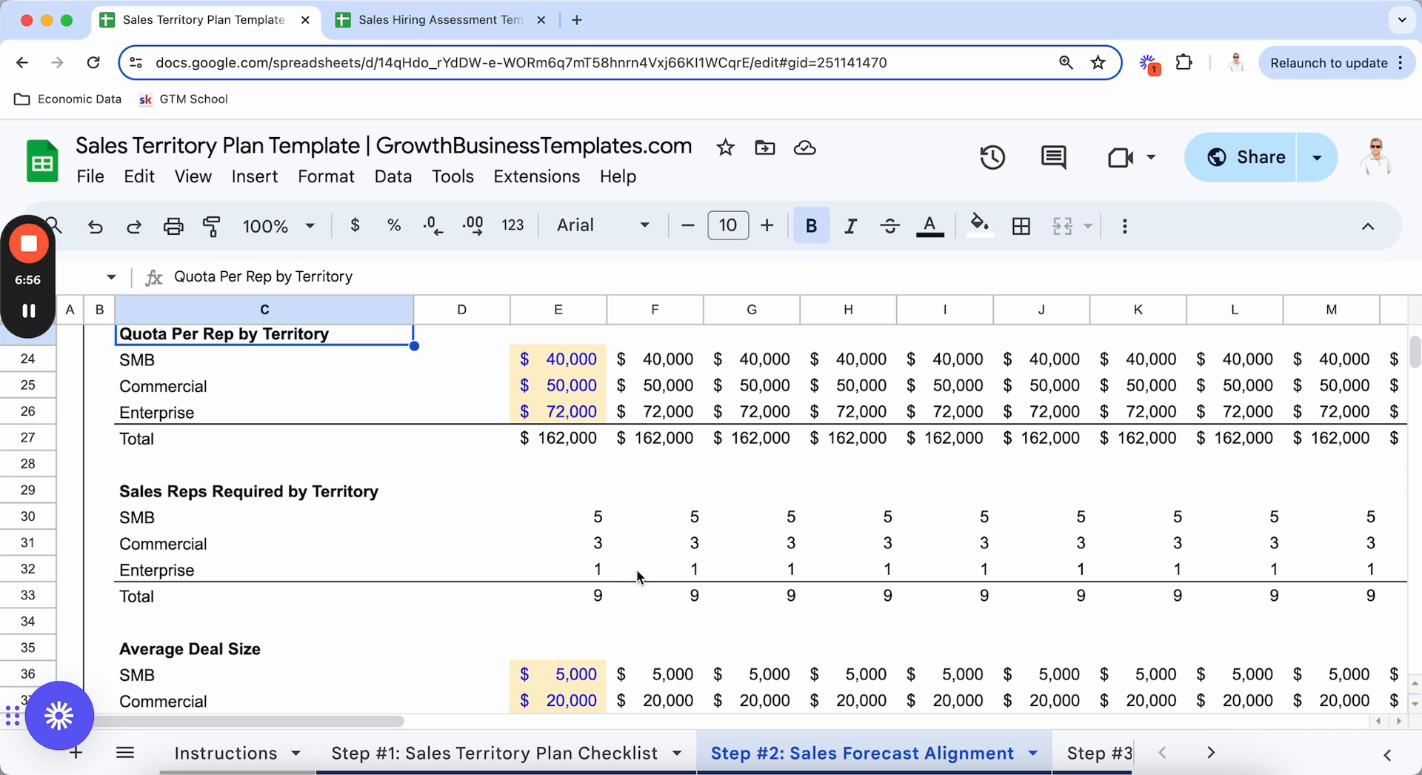
pyautogui.scroll(-3, 634, 581)
pyautogui.scroll(-3, 633, 585)
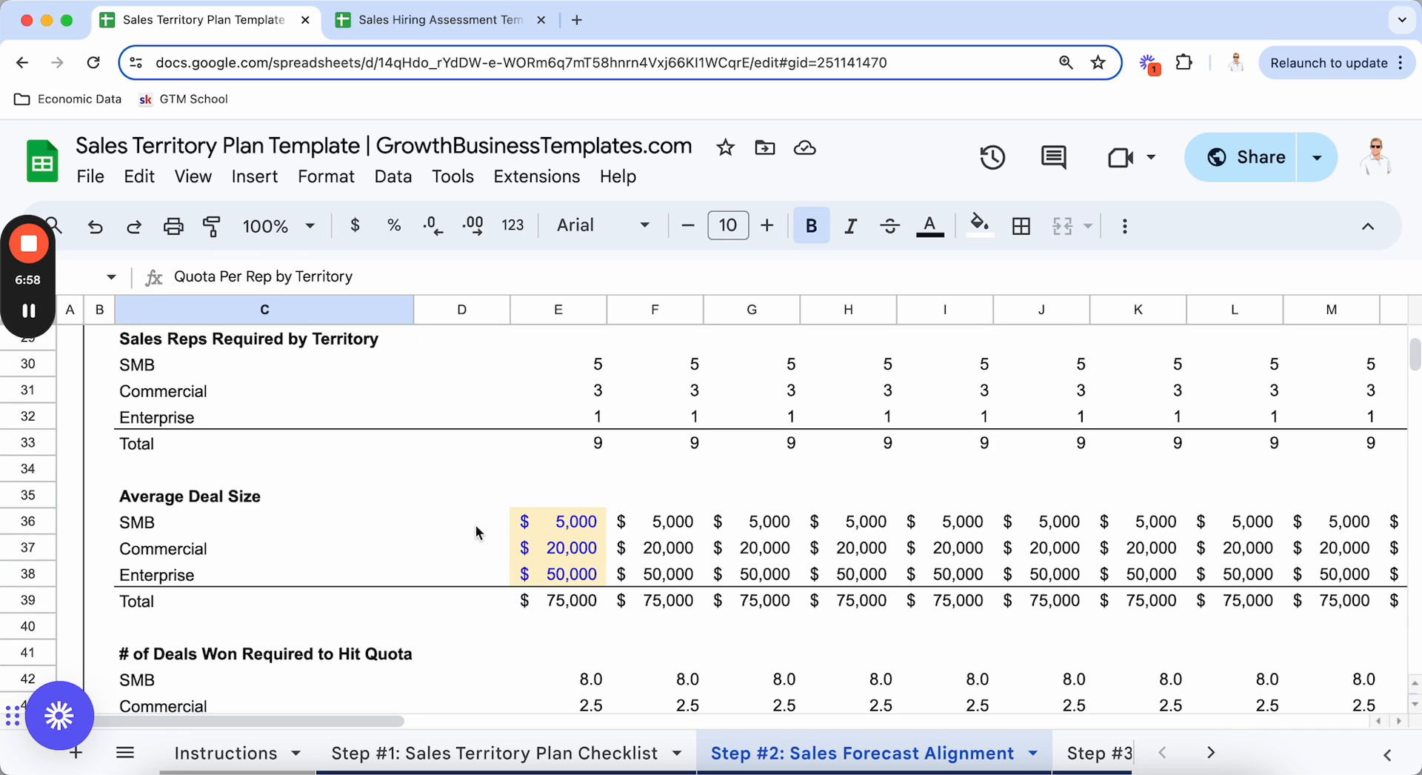
pyautogui.scroll(-6, 524, 546)
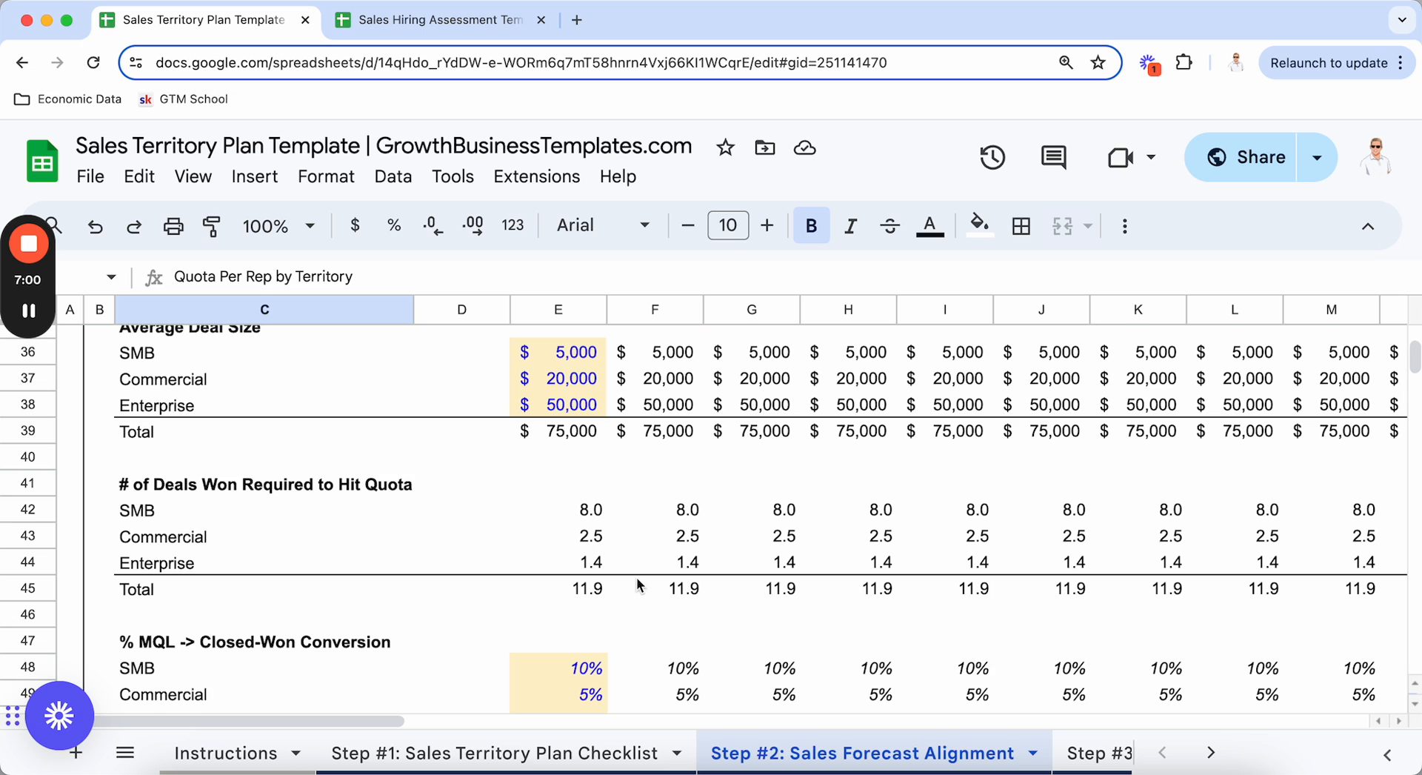
pyautogui.scroll(-9, 642, 584)
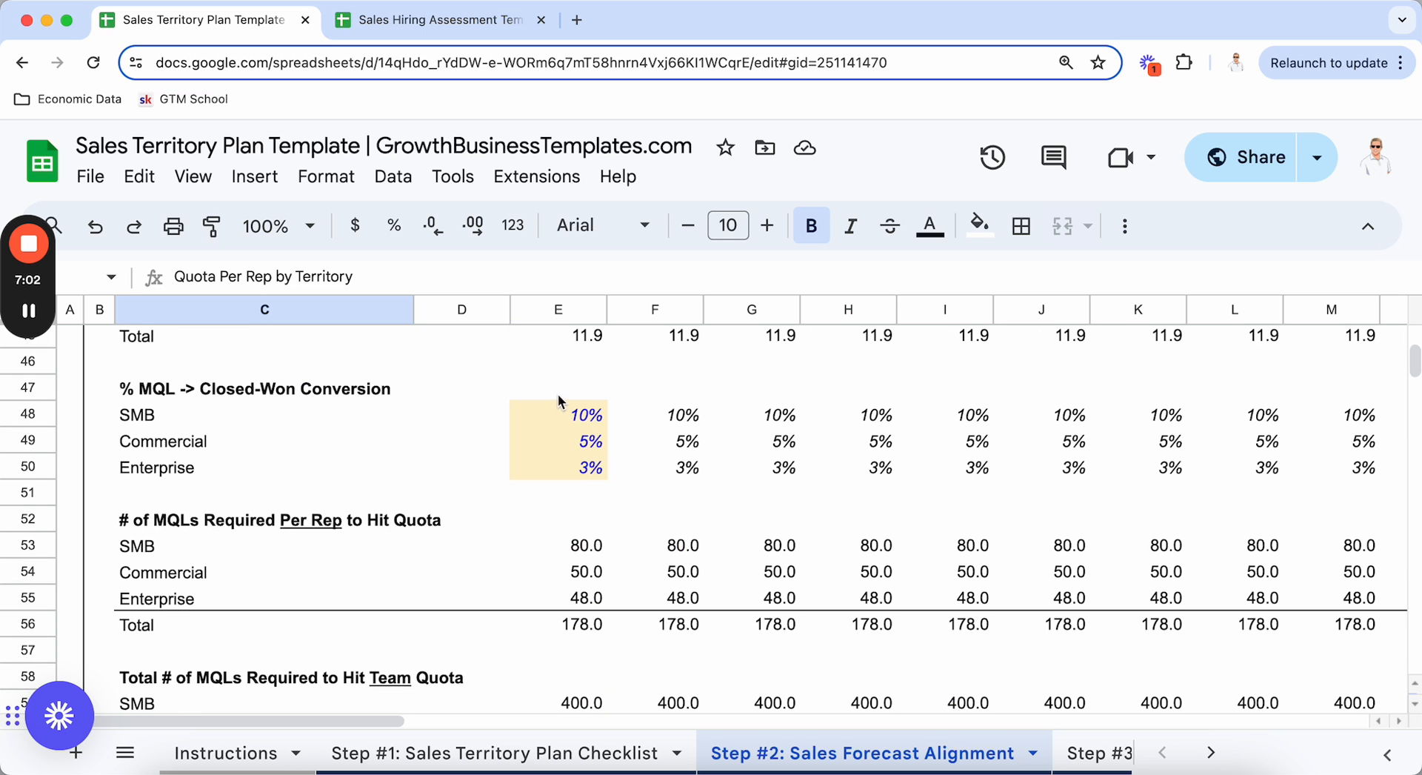
pyautogui.scroll(-1, 563, 448)
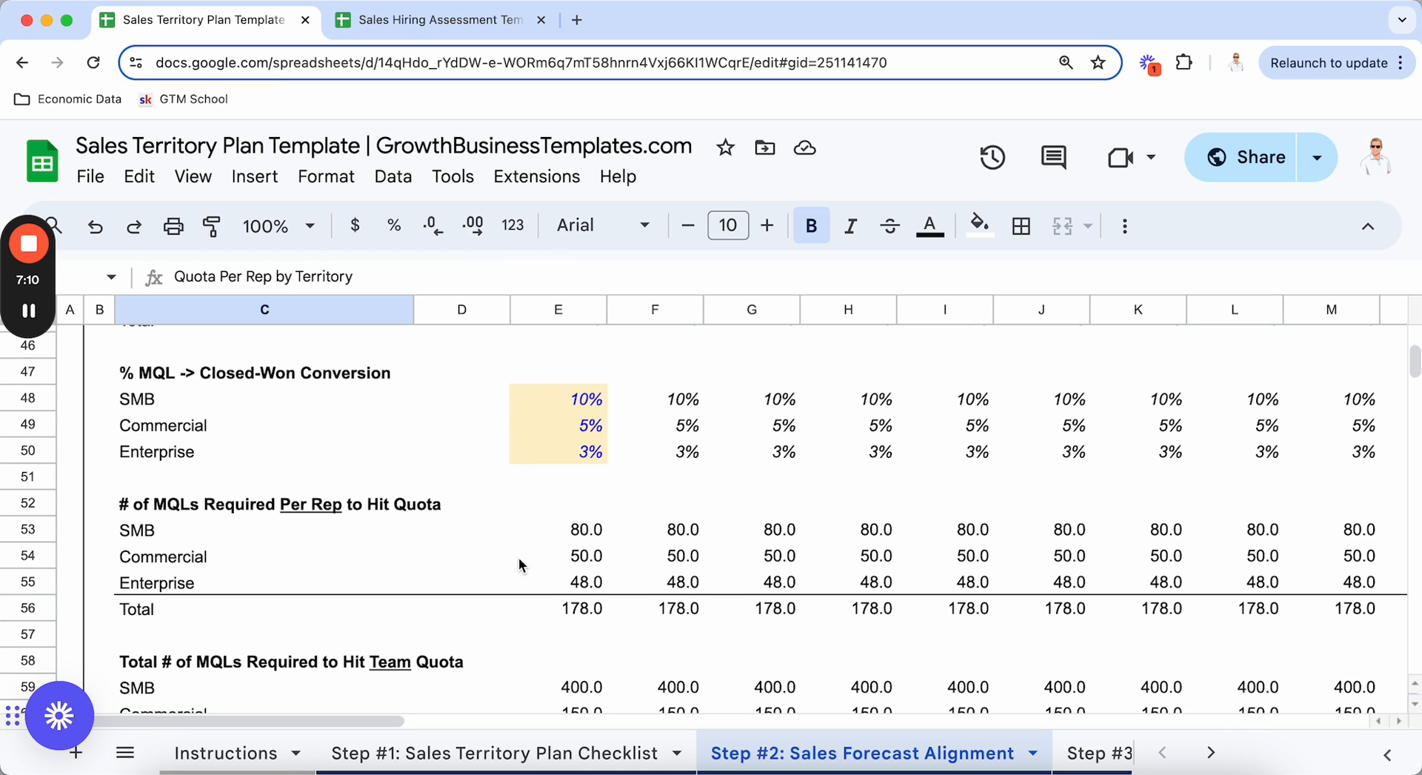
# Review the MQLs required per rep and for team quota, the sales-sourced MQLs, and the target accounts required per rep
pyautogui.scroll(-2, 510, 565)
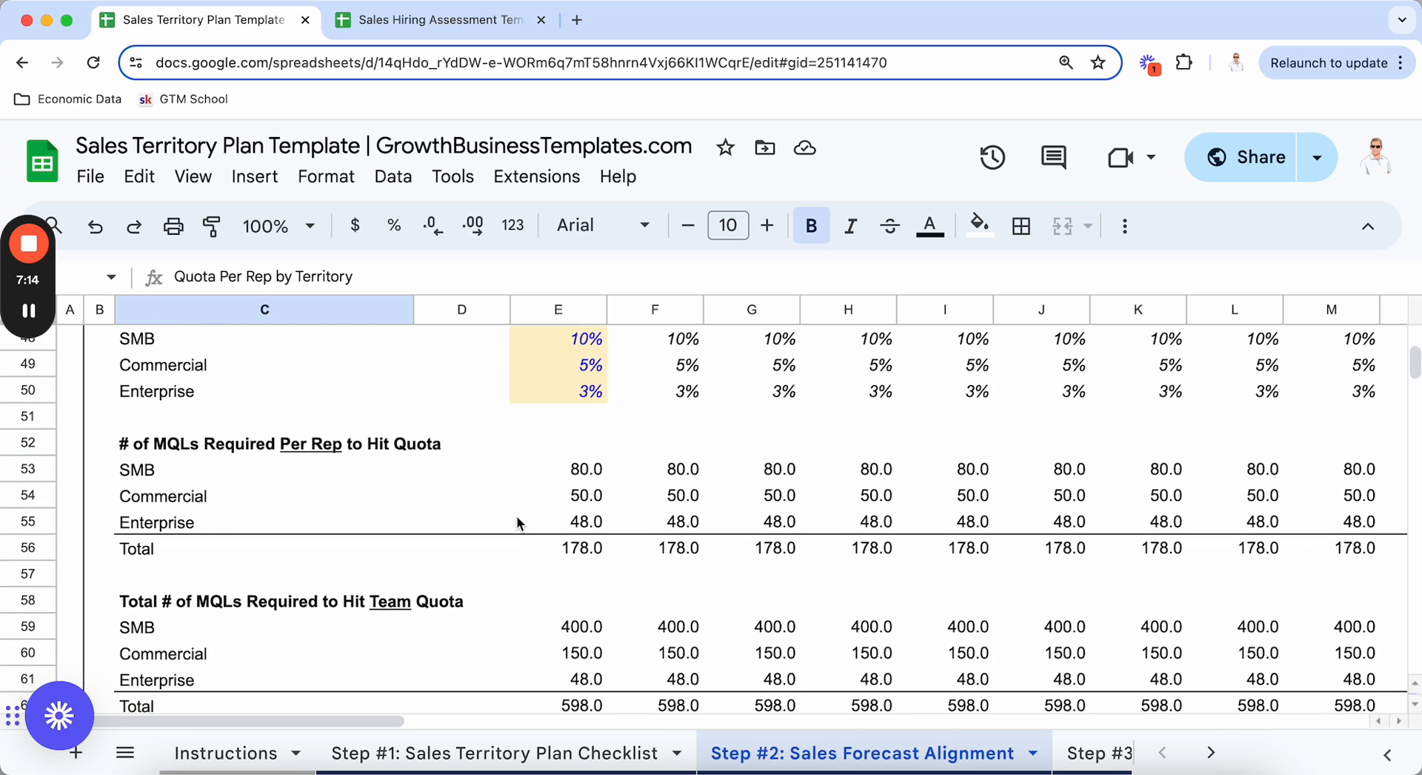
pyautogui.scroll(-5, 517, 516)
pyautogui.scroll(-2, 557, 518)
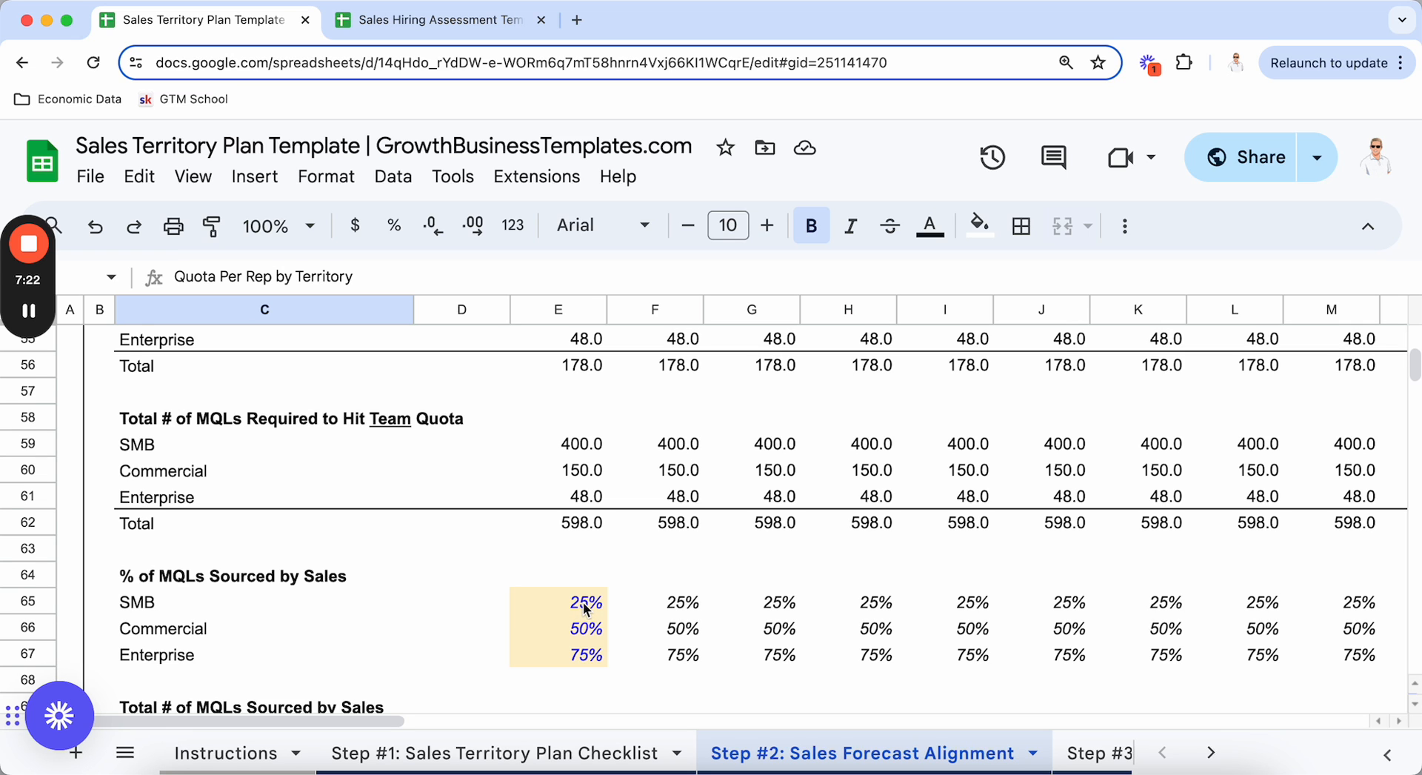
pyautogui.scroll(-5, 586, 608)
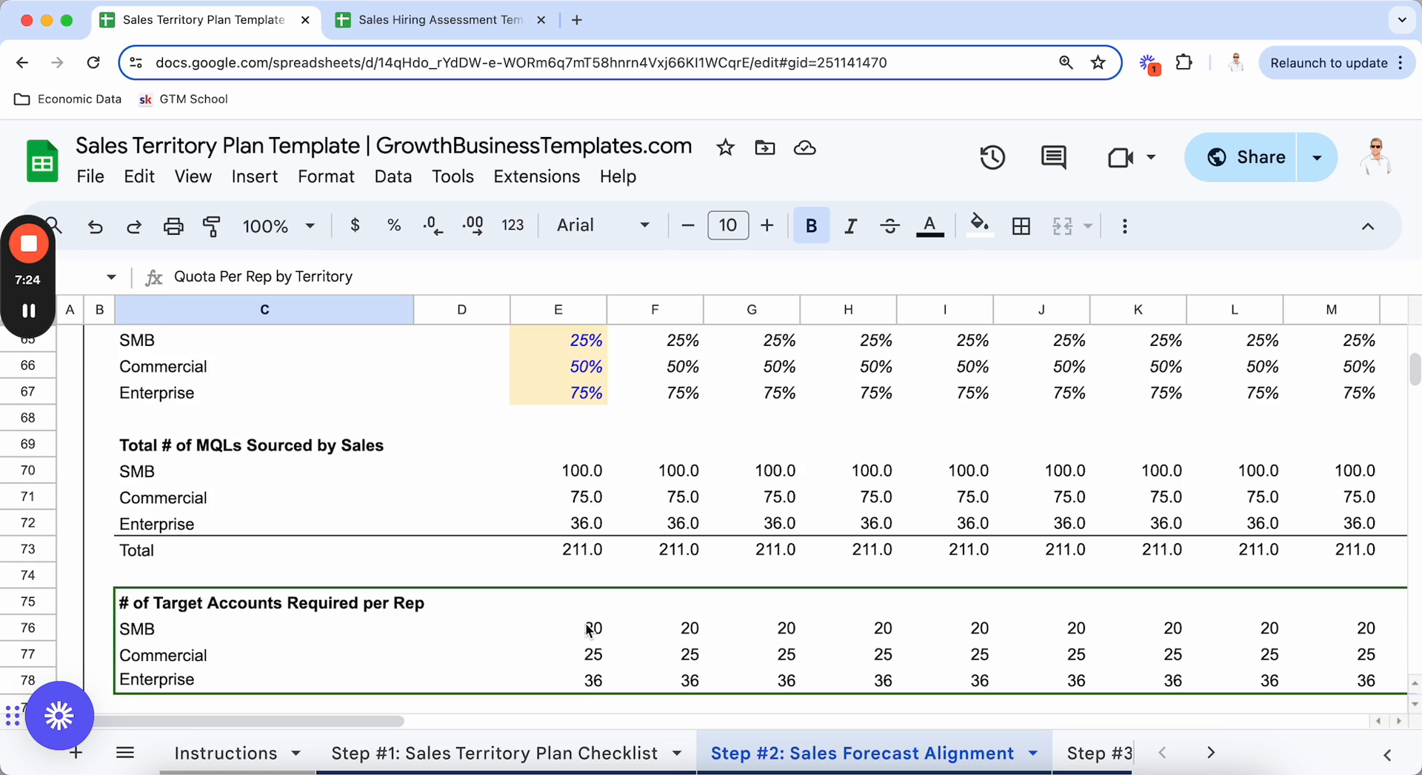
pyautogui.scroll(-1, 589, 630)
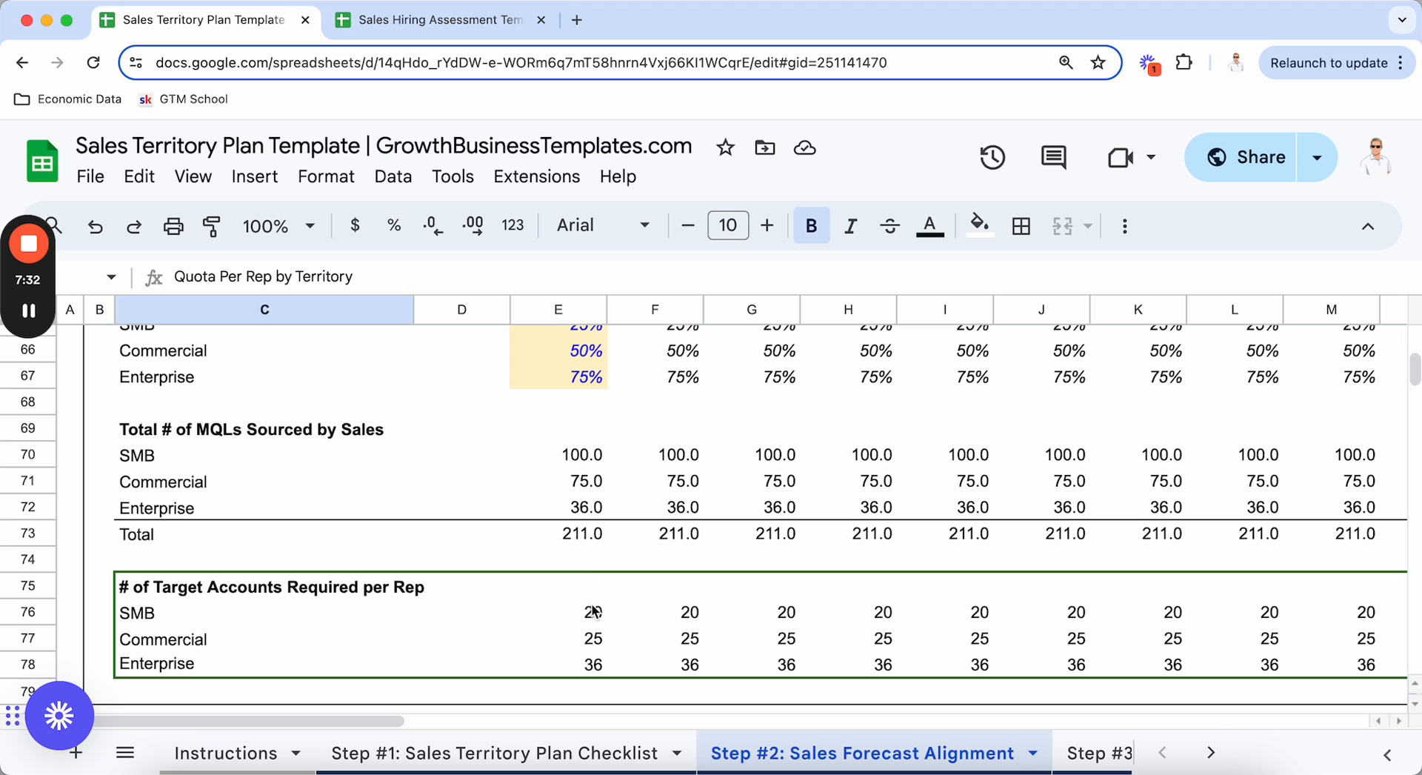
# Open the Step #3: Customer Analysis sheet and set its Date Updated to 5/16/24
pyautogui.click(1085, 754)
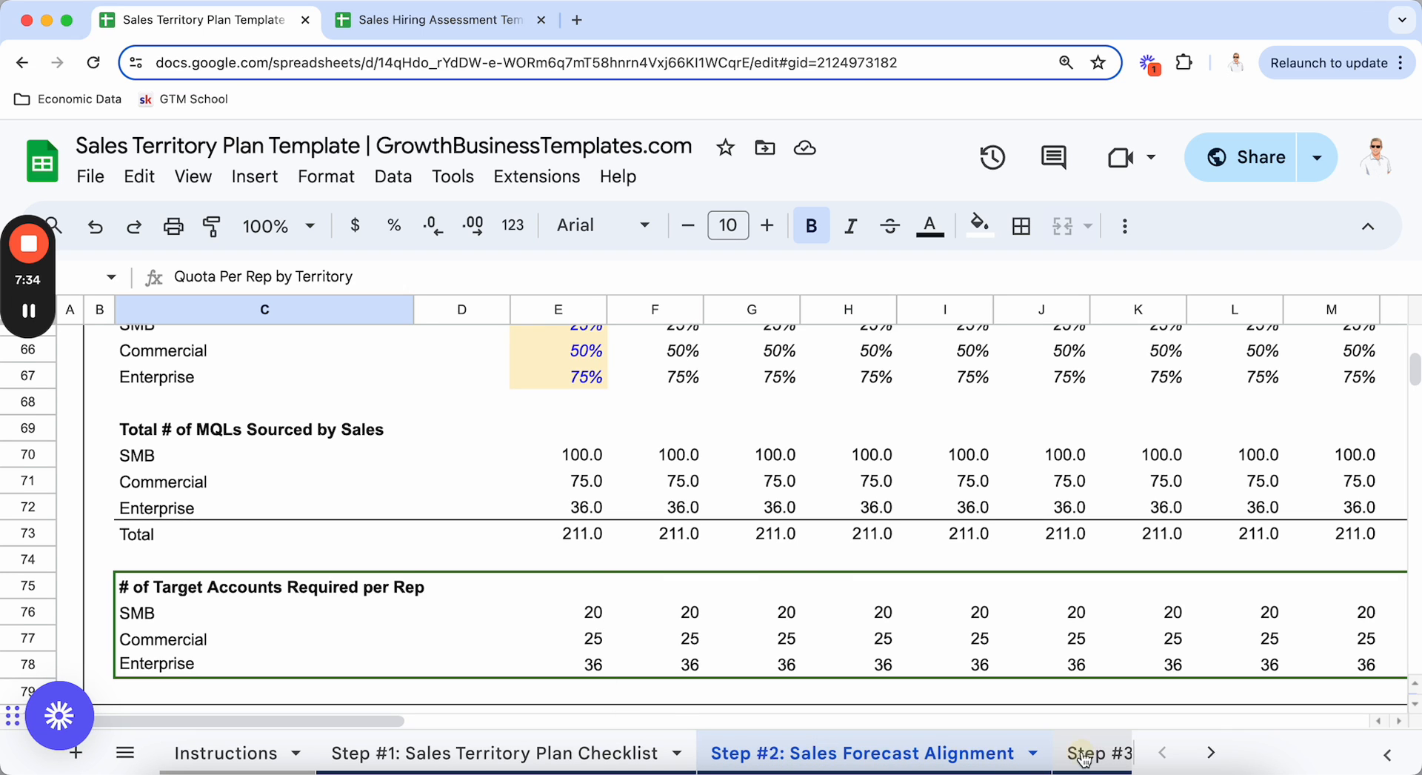
pyautogui.scroll(3, 306, 567)
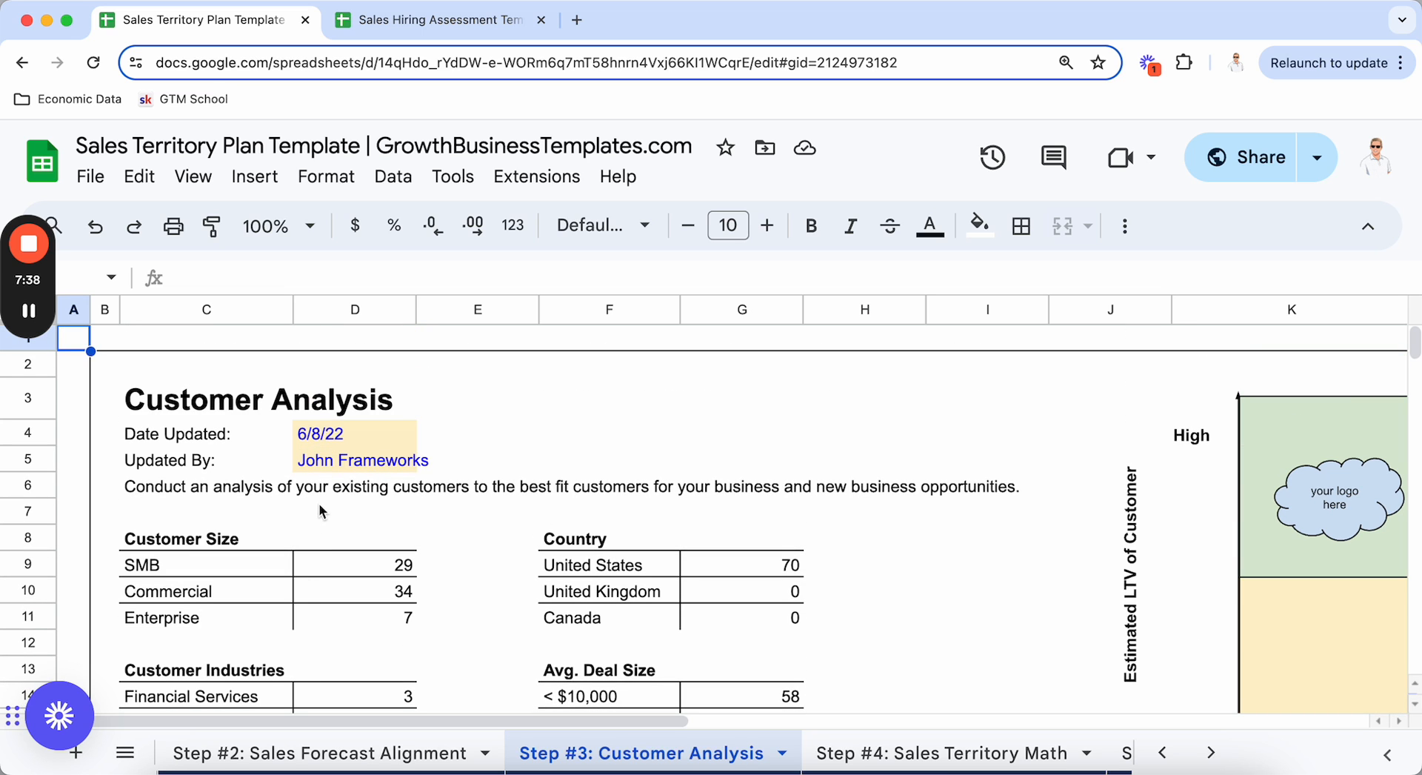
pyautogui.click(329, 436)
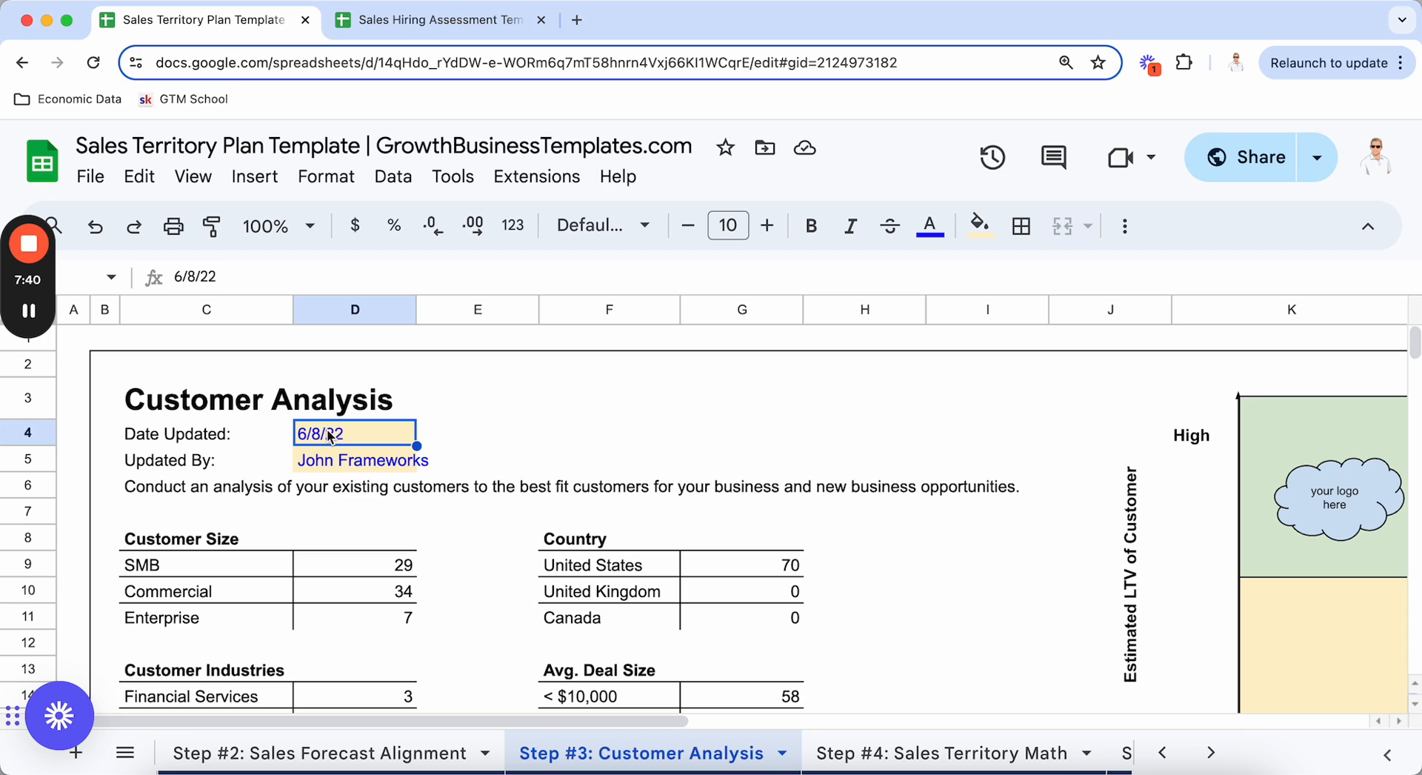
pyautogui.write('5/')
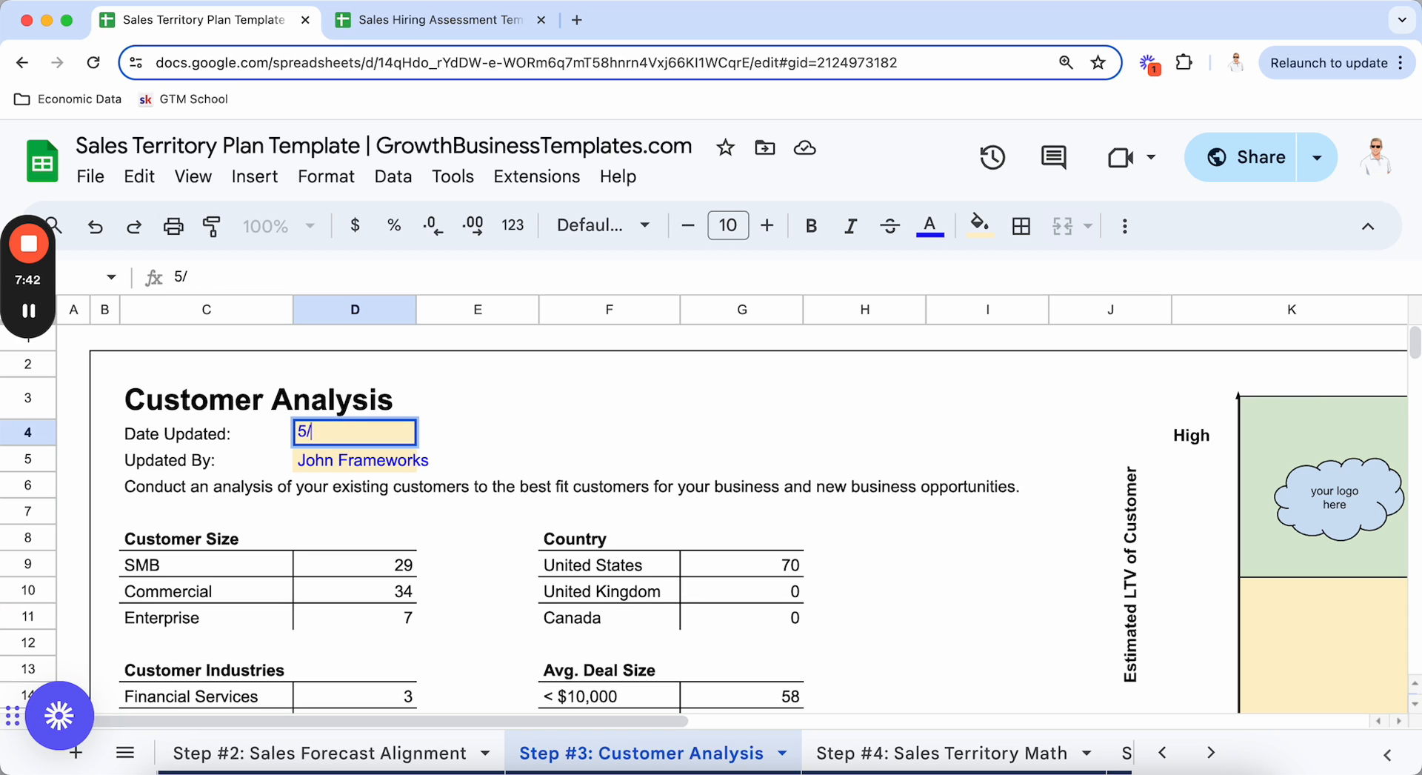
pyautogui.write('16/24')
pyautogui.press('Return')
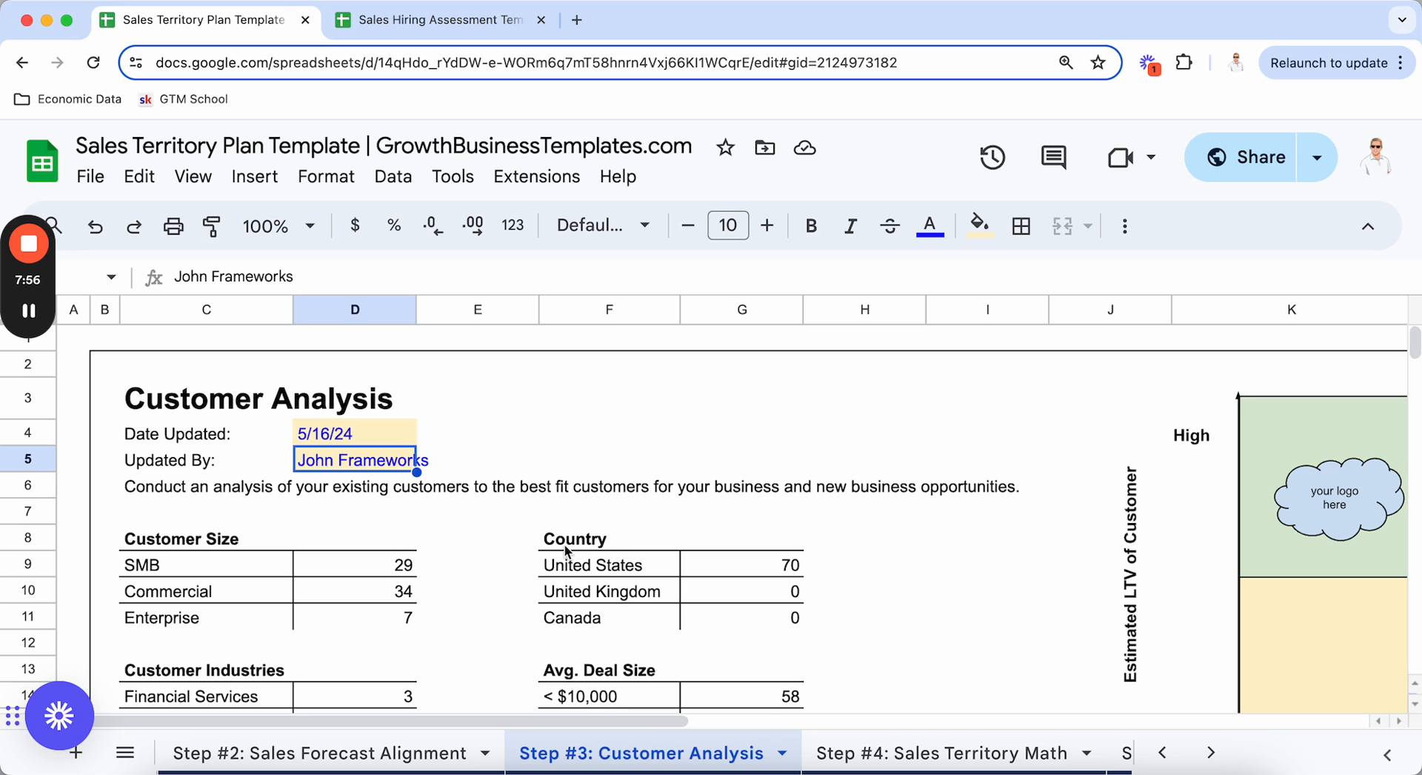
# Review the Customer Size, Country, Customer Industries and Avg. Deal Size summary tables
pyautogui.scroll(-2, 545, 545)
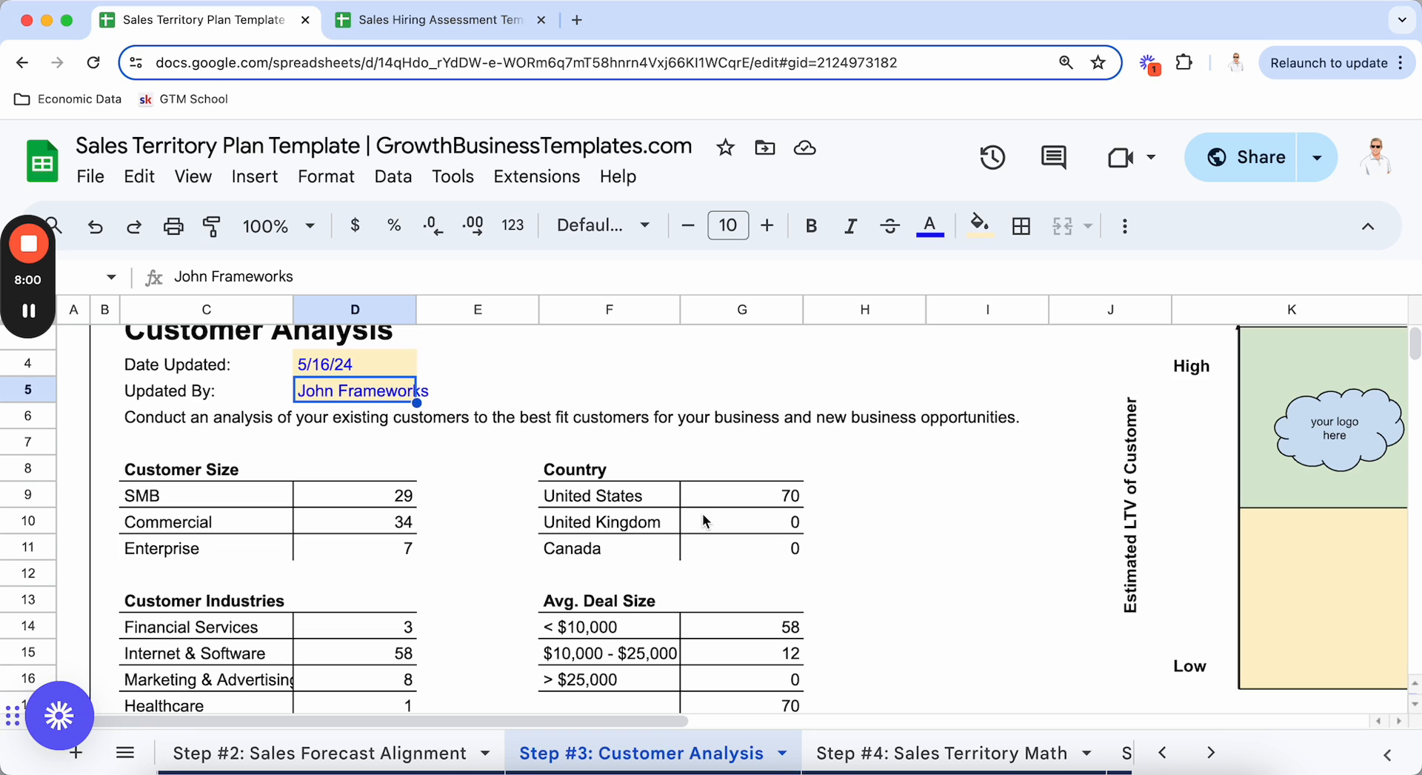
pyautogui.scroll(-1, 703, 512)
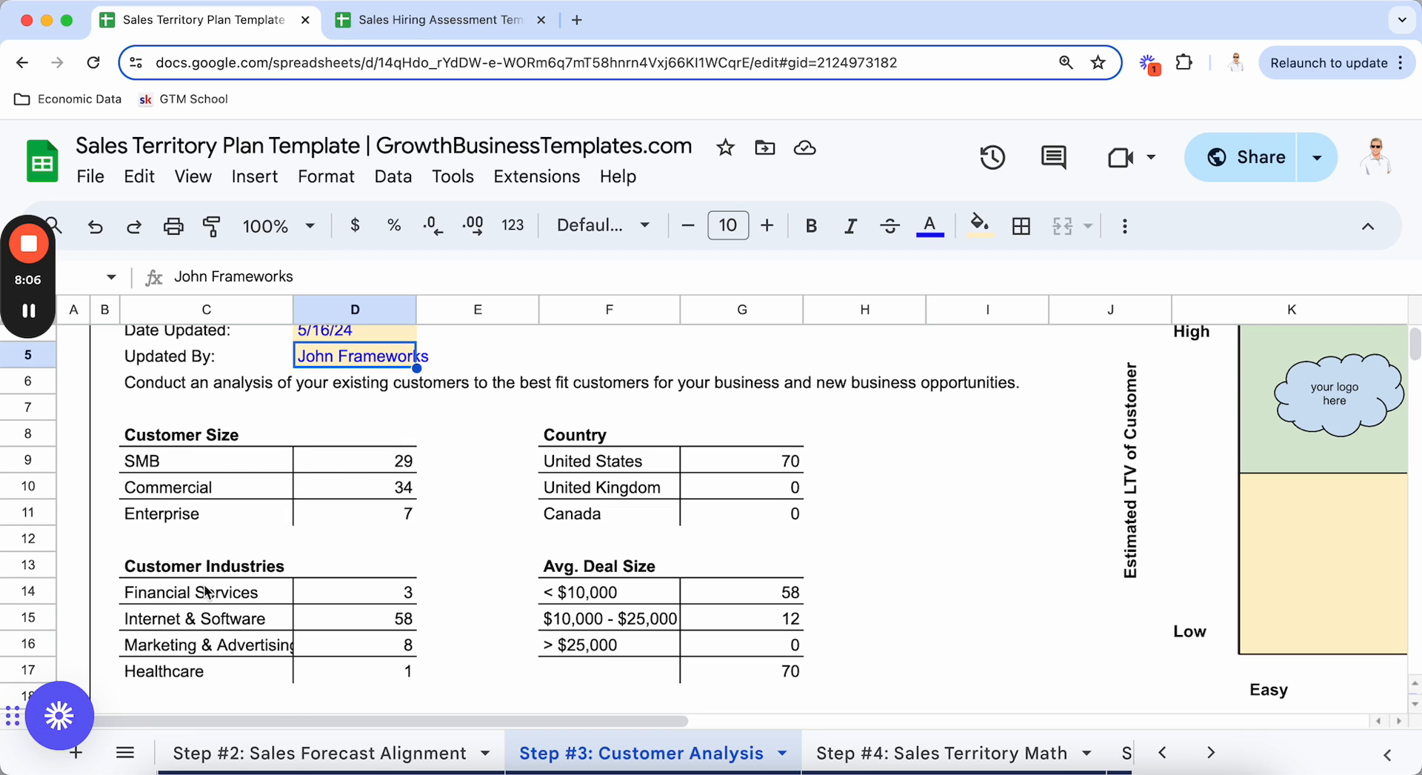
pyautogui.scroll(-3, 234, 585)
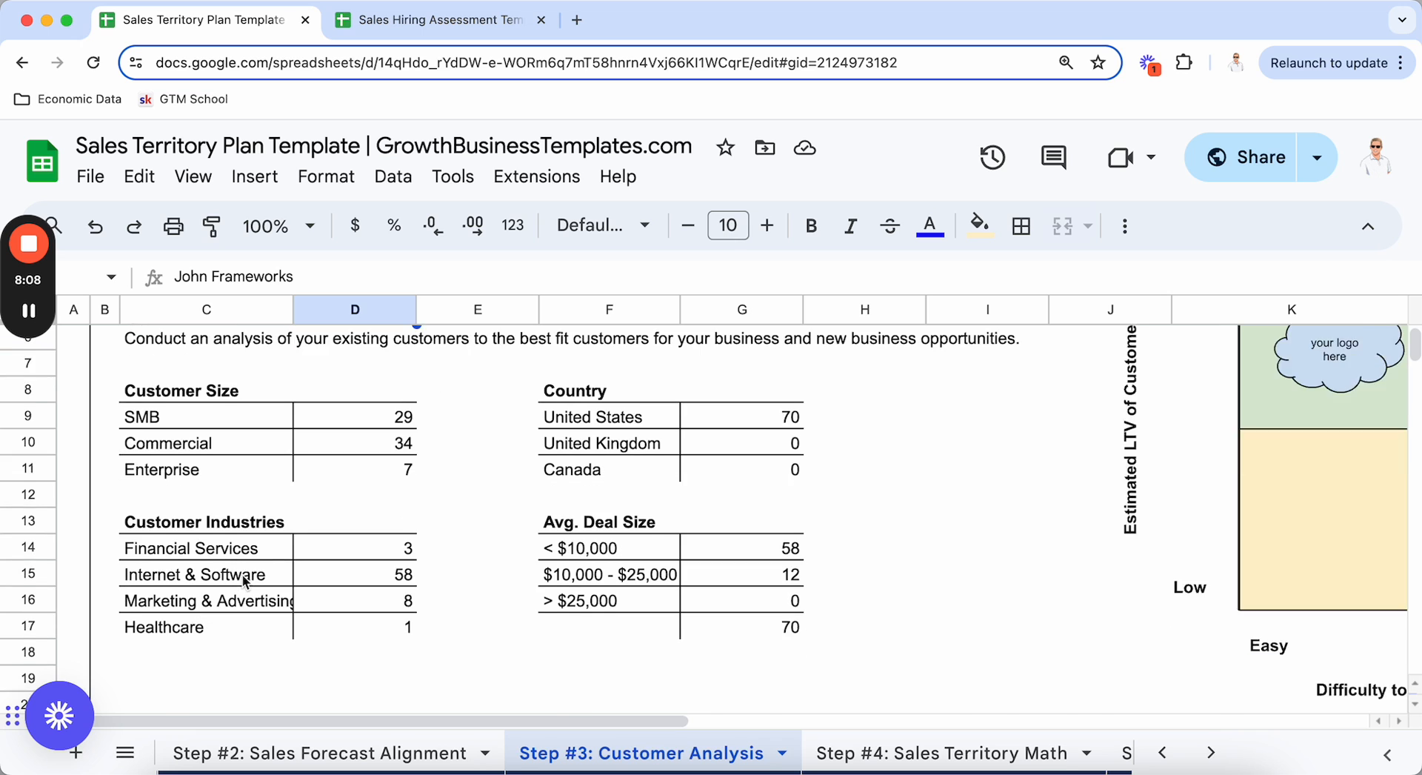
# Examine the four-quadrant matrix that plots Estimated LTV of Customer against Difficulty to Acquire Customer
pyautogui.moveTo(657, 726); pyautogui.dragTo(975, 725)
pyautogui.scroll(3, 845, 646)
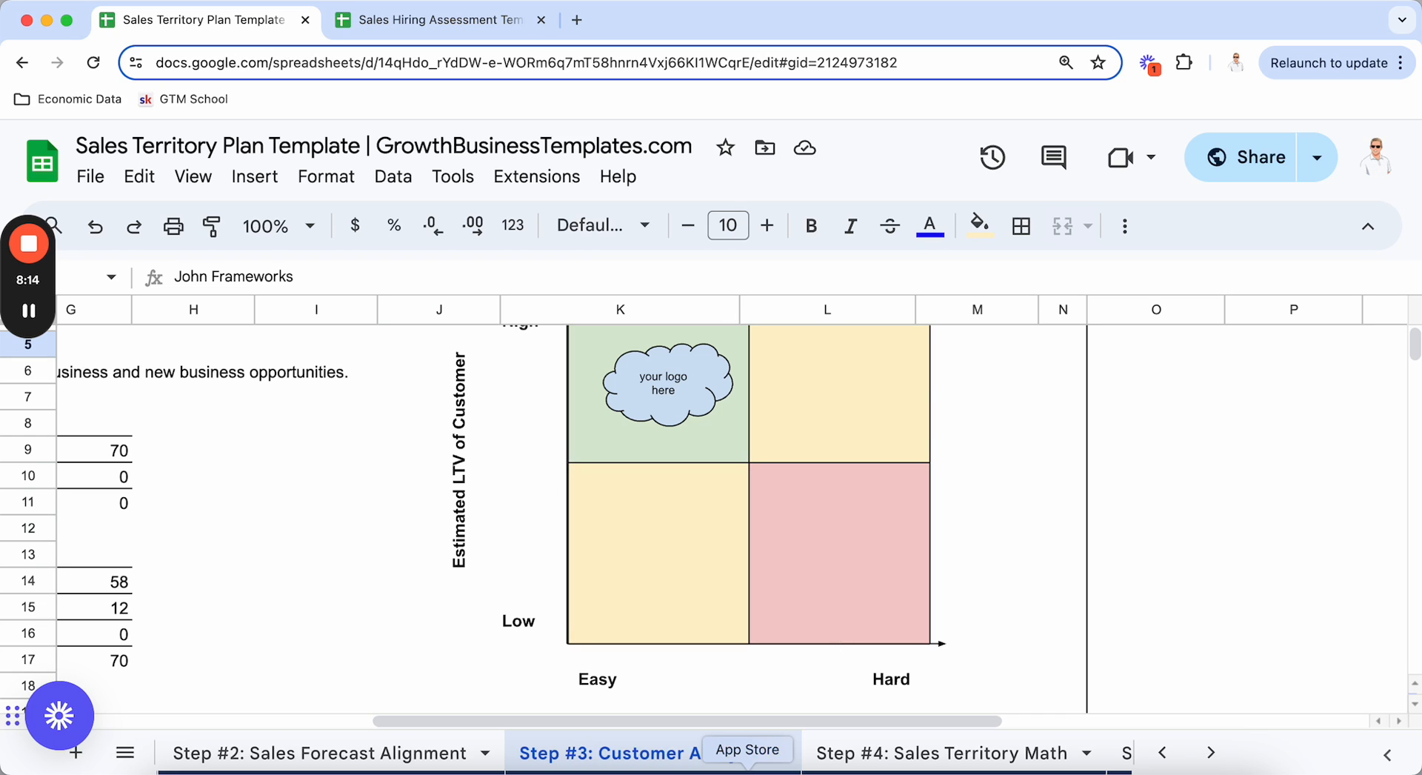
pyautogui.scroll(-1, 647, 640)
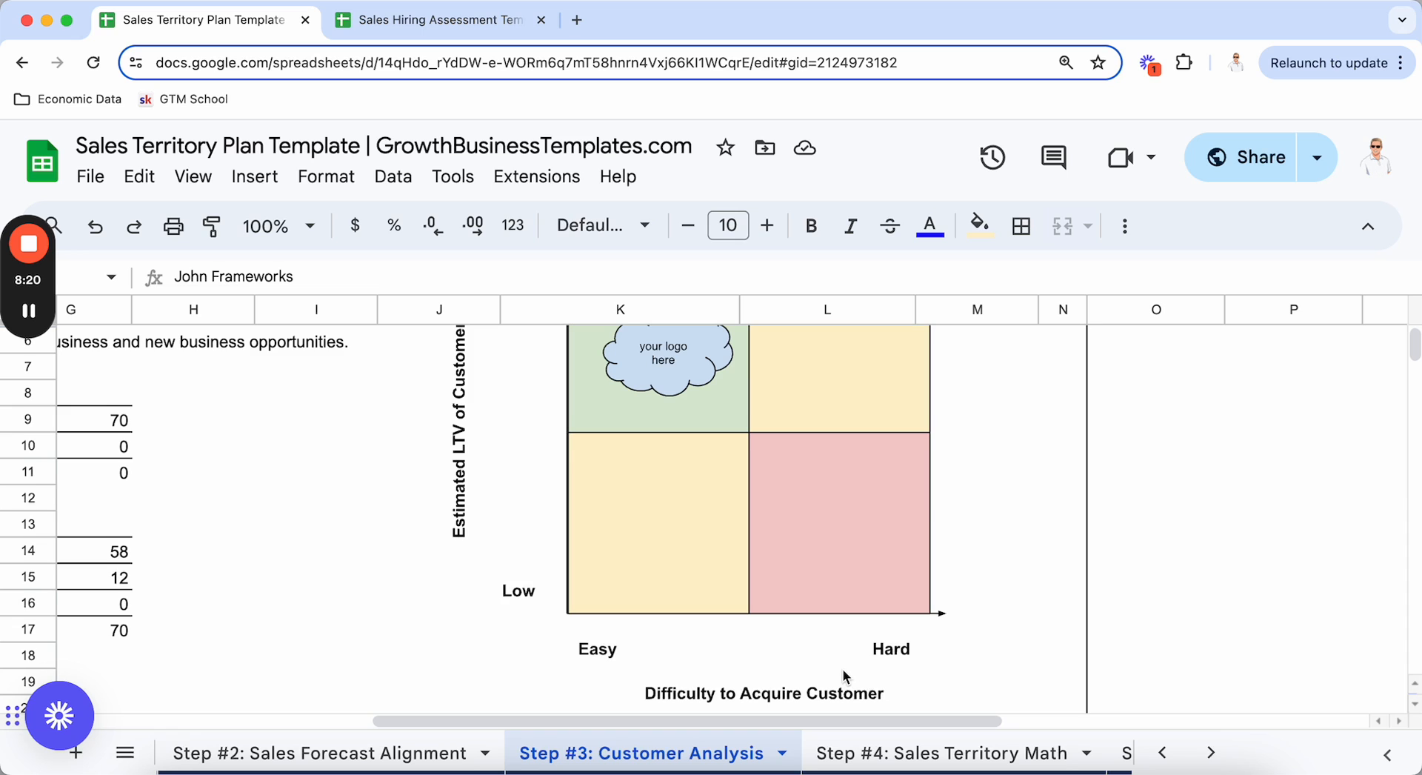
pyautogui.scroll(1, 846, 677)
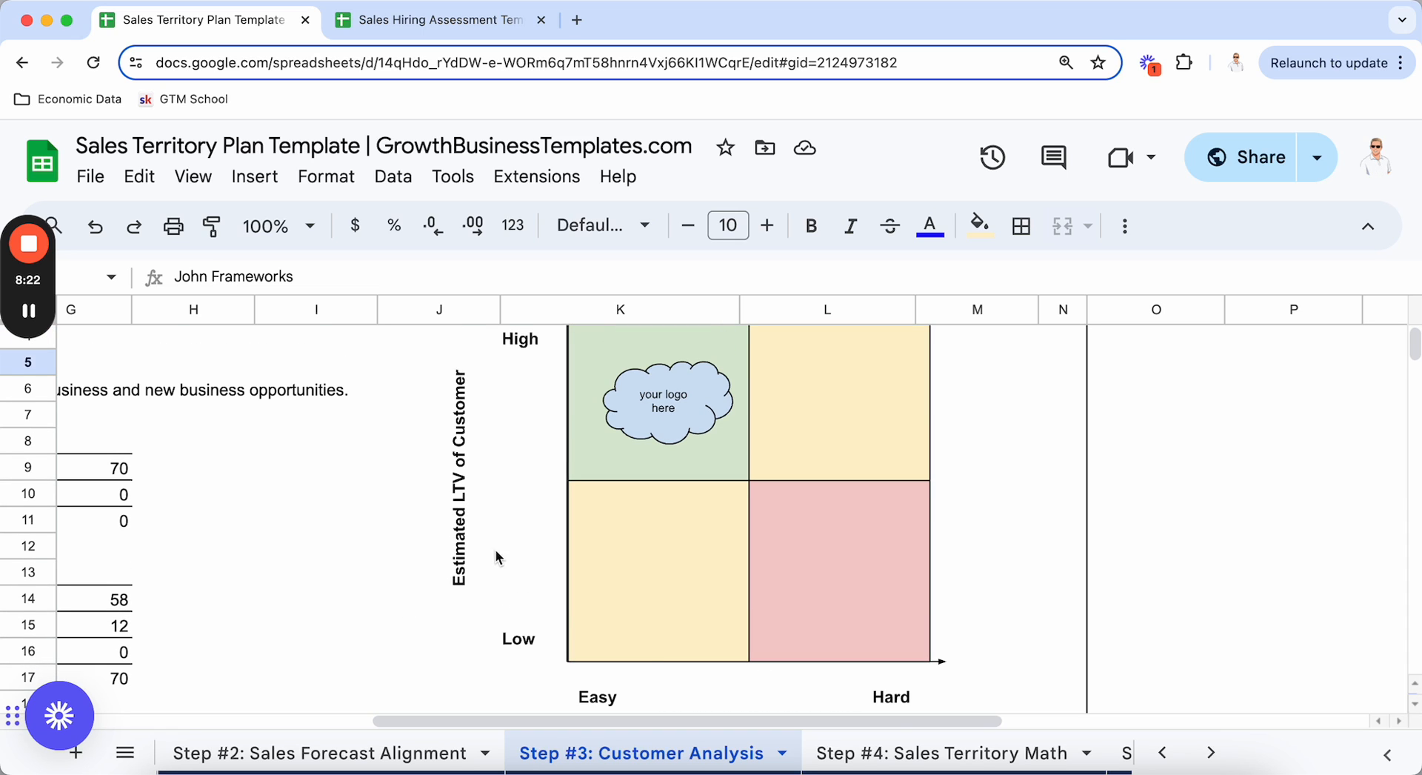
pyautogui.scroll(1, 465, 454)
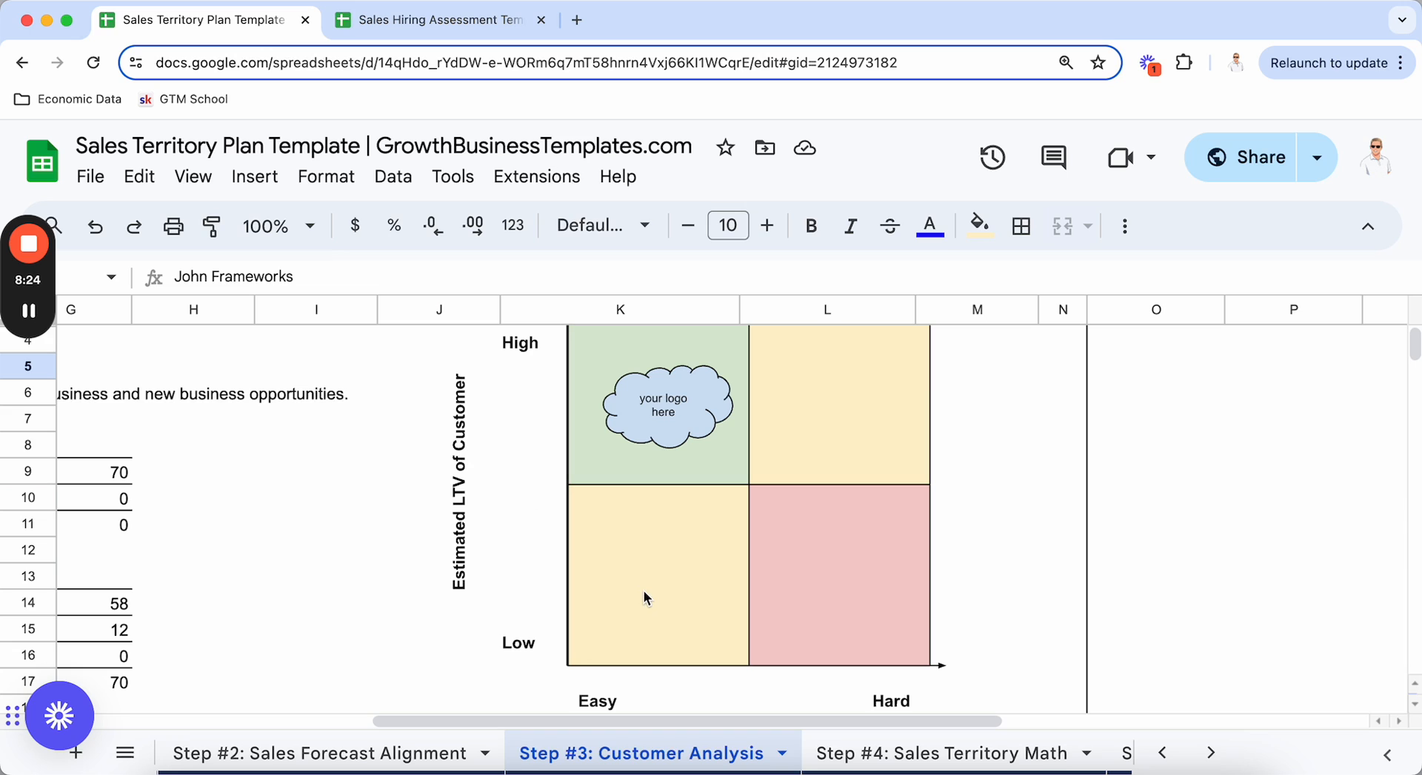
pyautogui.scroll(-1, 644, 611)
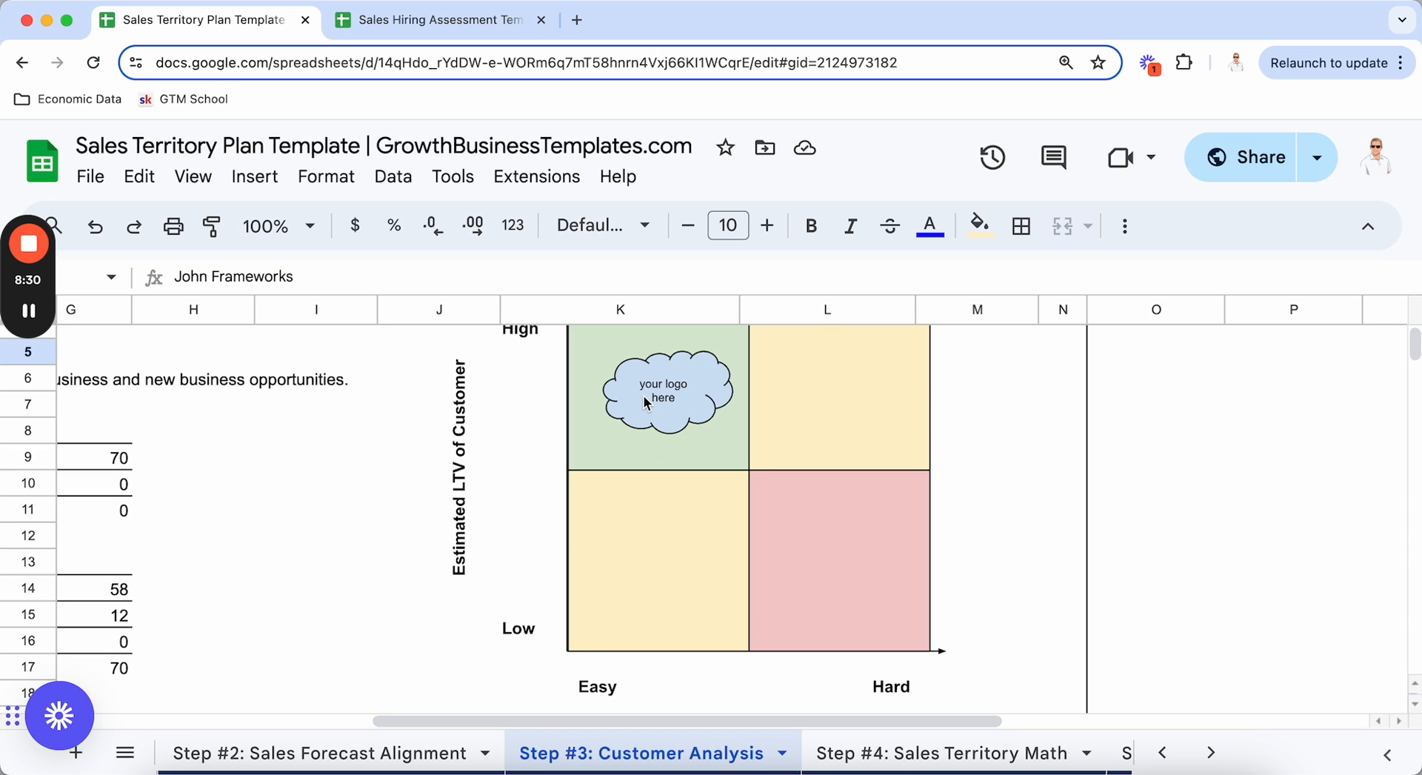
pyautogui.scroll(-1, 646, 402)
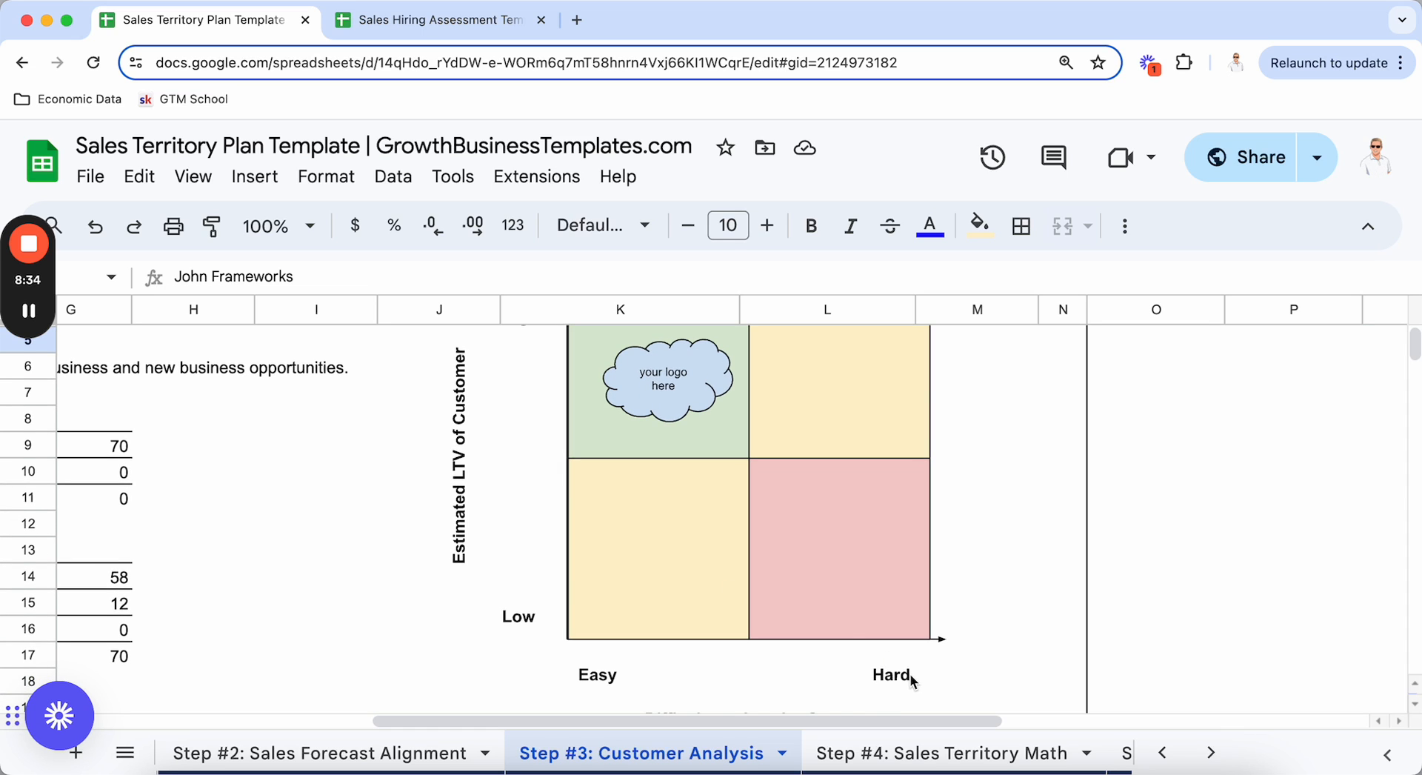
pyautogui.scroll(-1, 909, 680)
pyautogui.scroll(3, 909, 680)
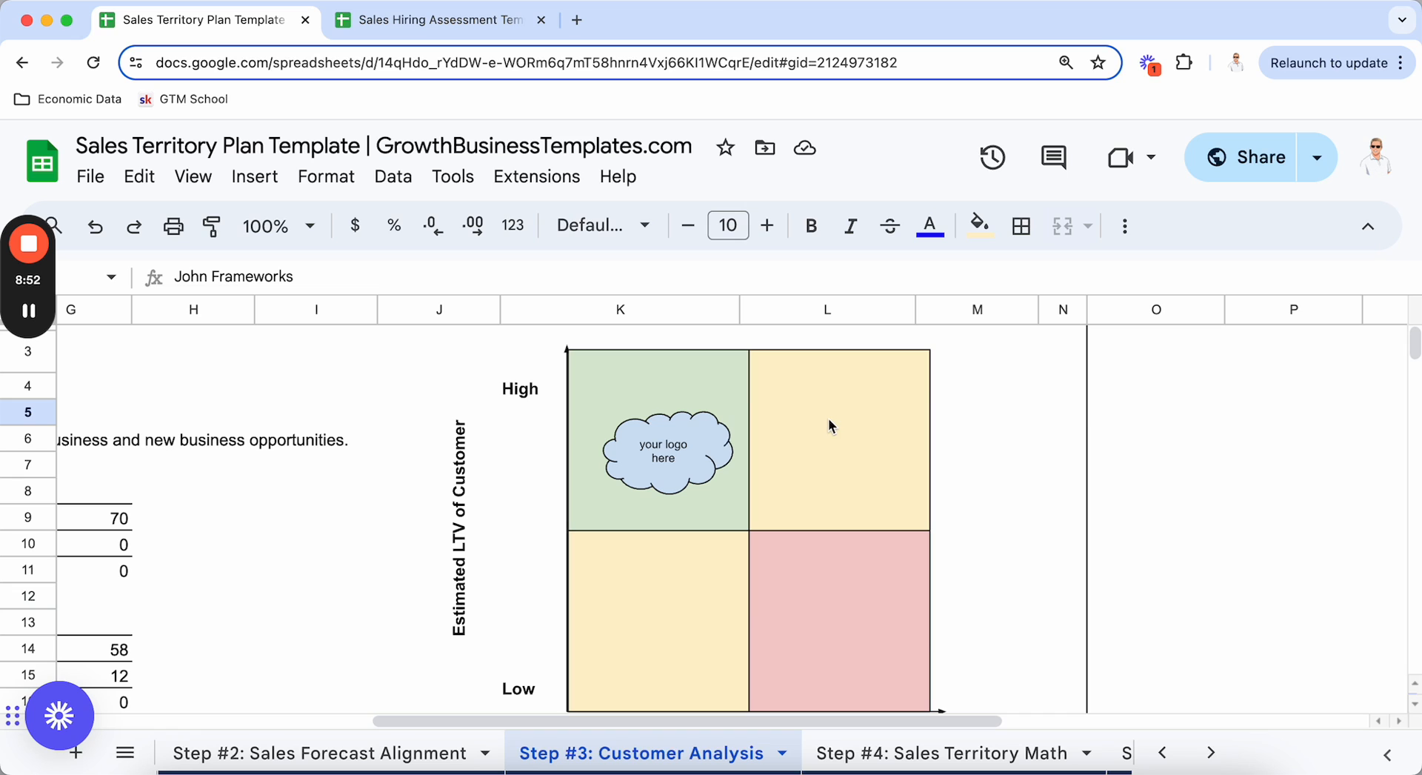
pyautogui.click(862, 424)
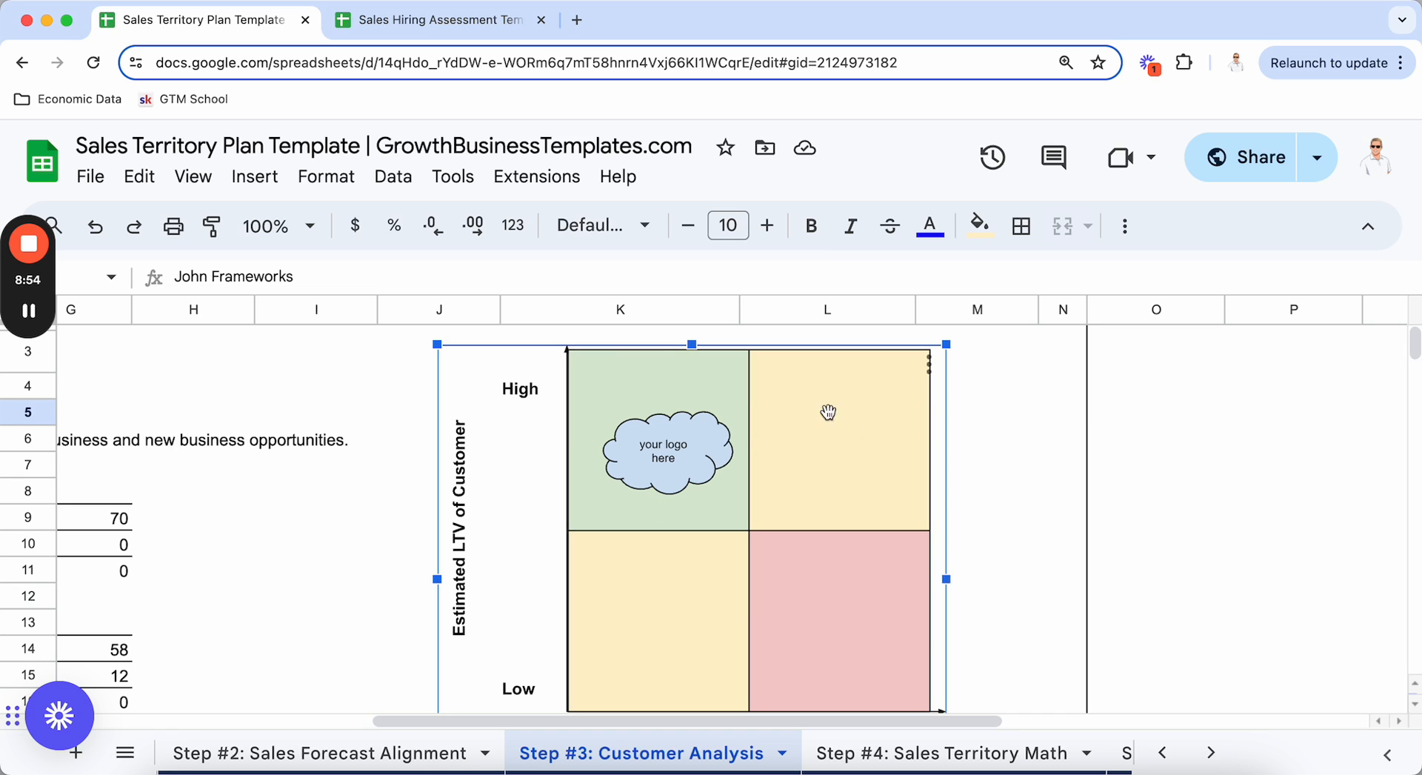
pyautogui.scroll(-5, 715, 518)
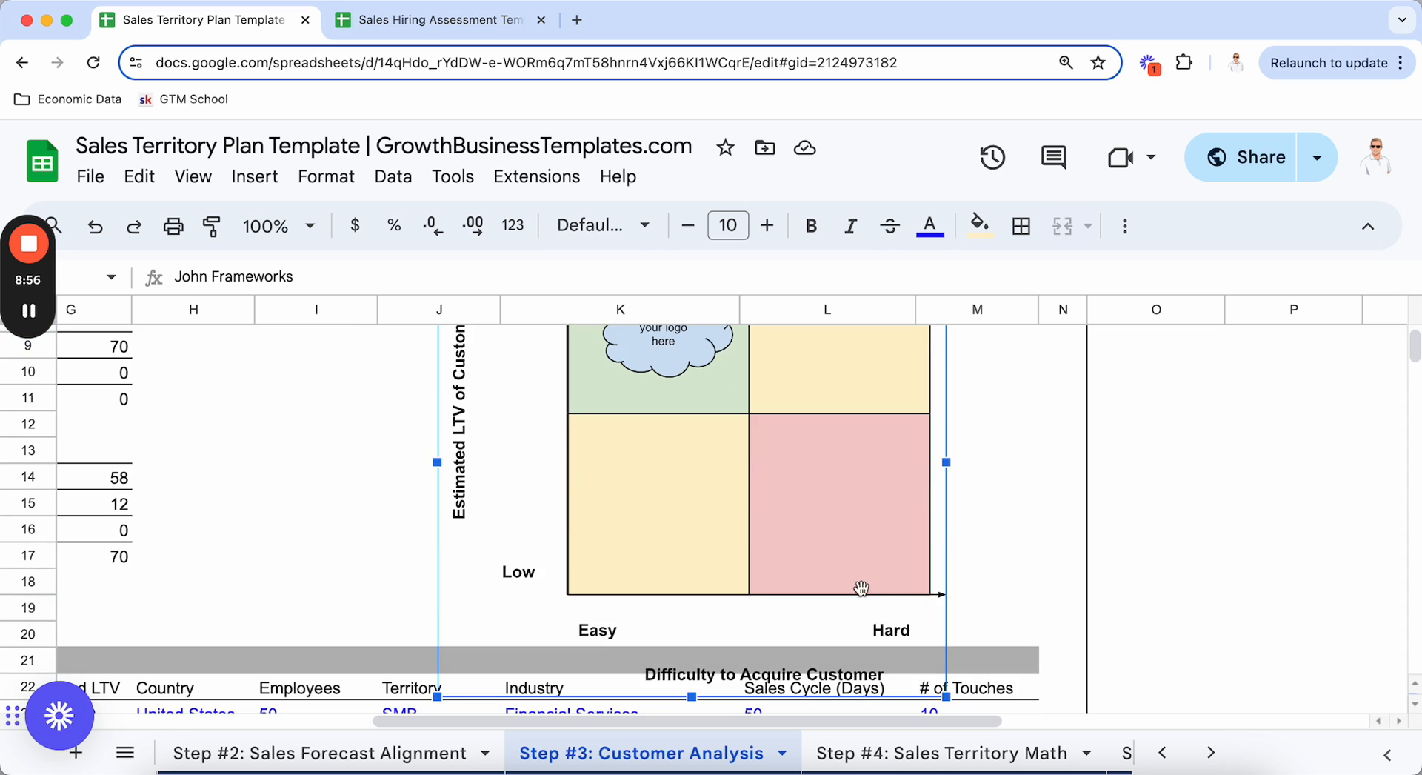
pyautogui.click(1021, 447)
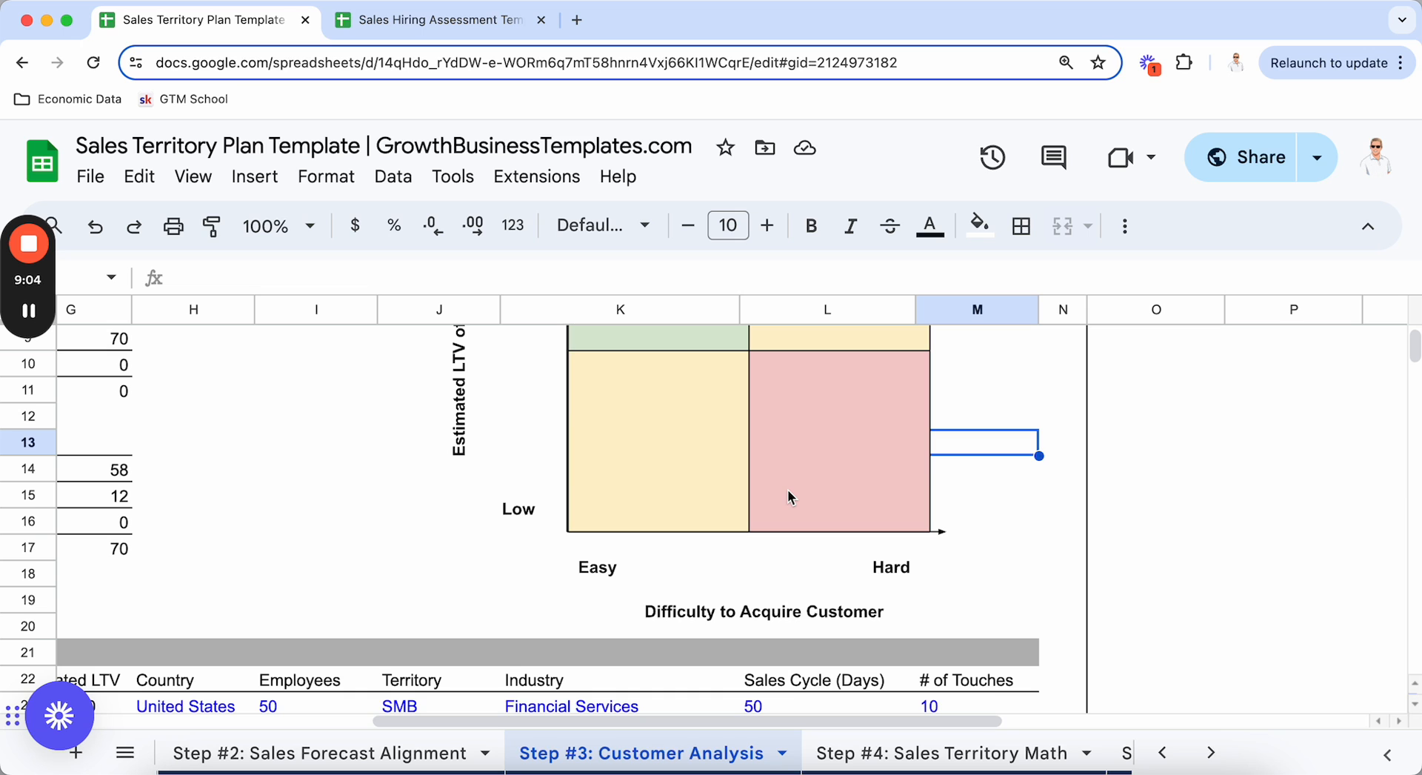
# Examine the Customer List columns from Account Name and Contract Date through Territory and Industry
pyautogui.moveTo(809, 718); pyautogui.dragTo(492, 730)
pyautogui.scroll(-4, 545, 558)
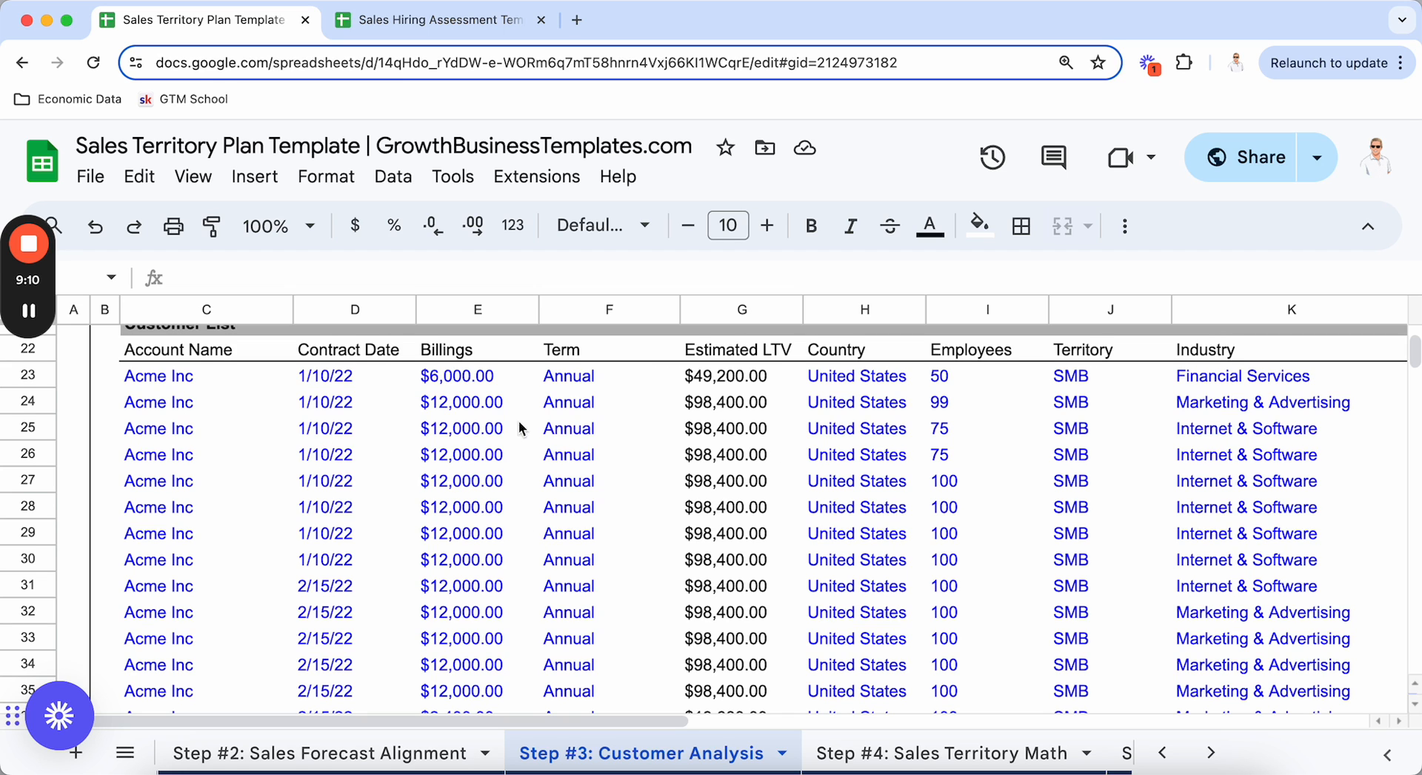
pyautogui.scroll(2, 589, 516)
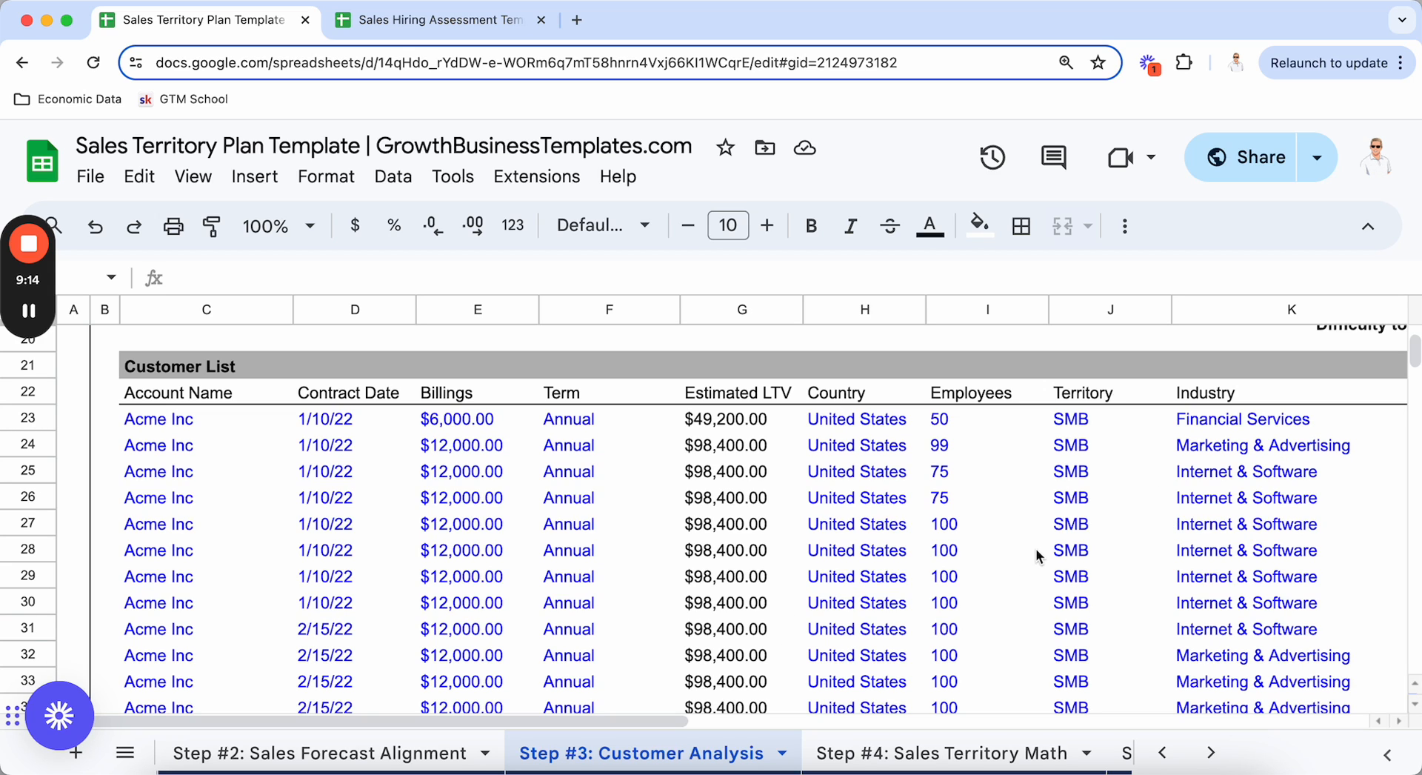
pyautogui.scroll(1, 648, 504)
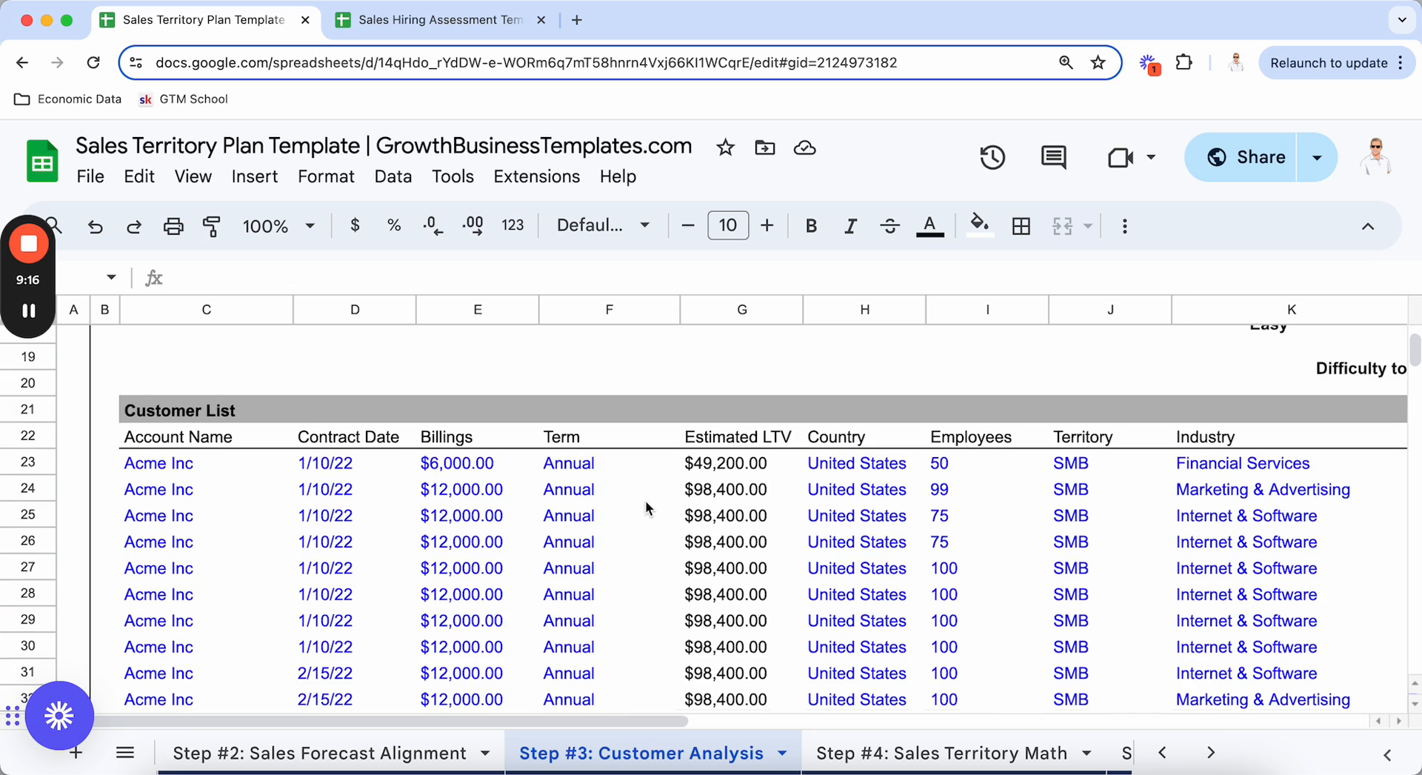
# Inspect the formula behind the Internet & Software count in Customer Industries without changing it
pyautogui.scroll(4, 646, 508)
pyautogui.doubleClick(397, 444)
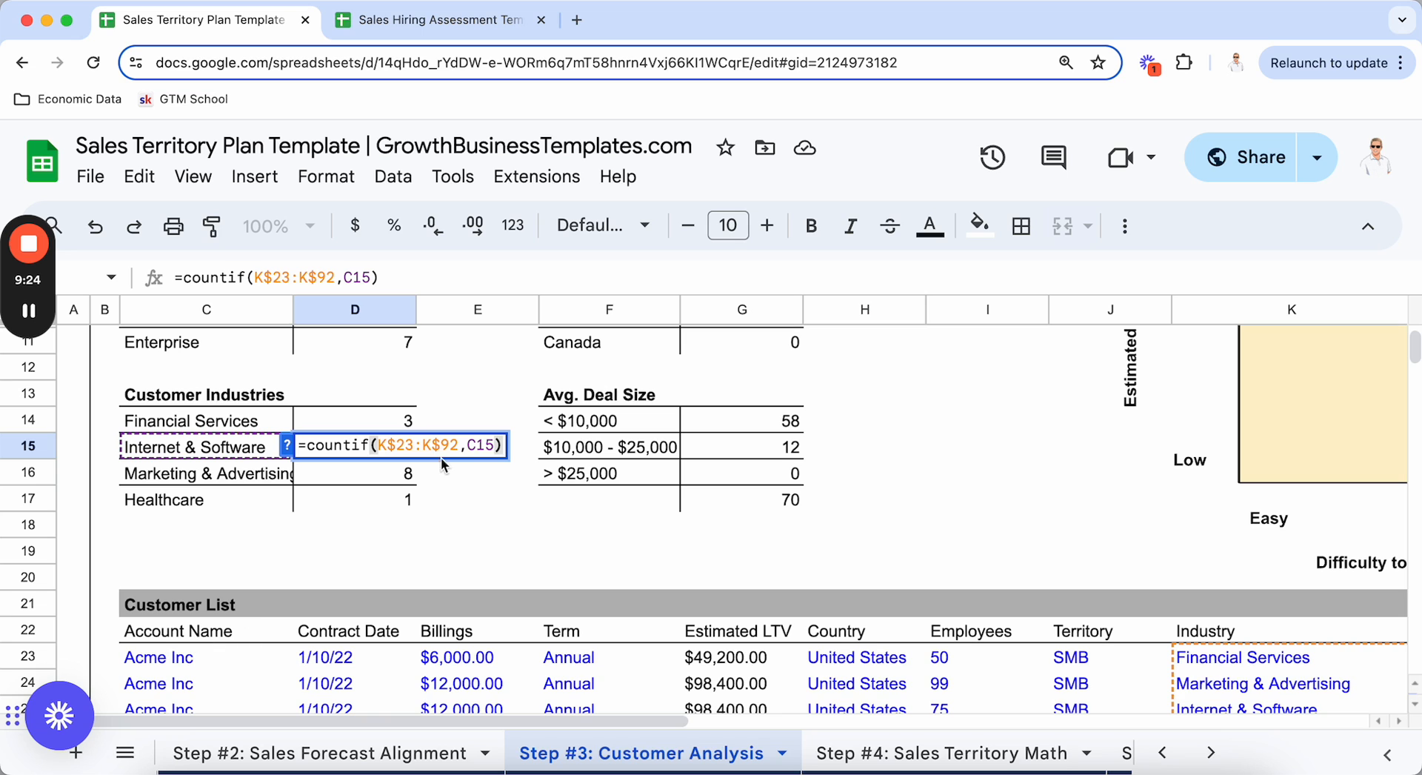
pyautogui.press('Escape')
# Compare the customer size, country, industry and deal size summaries with the Customer List records below them
pyautogui.scroll(2, 706, 416)
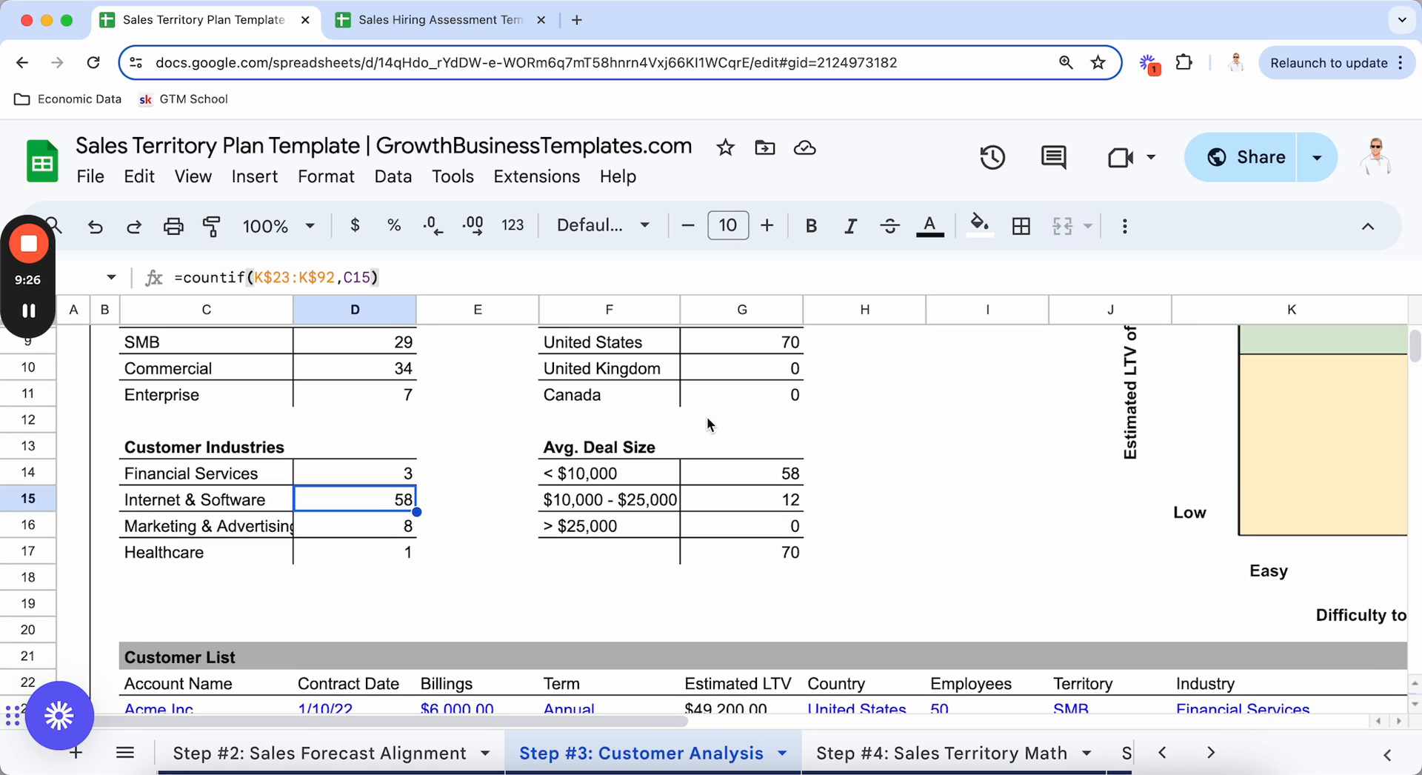
pyautogui.scroll(2, 370, 467)
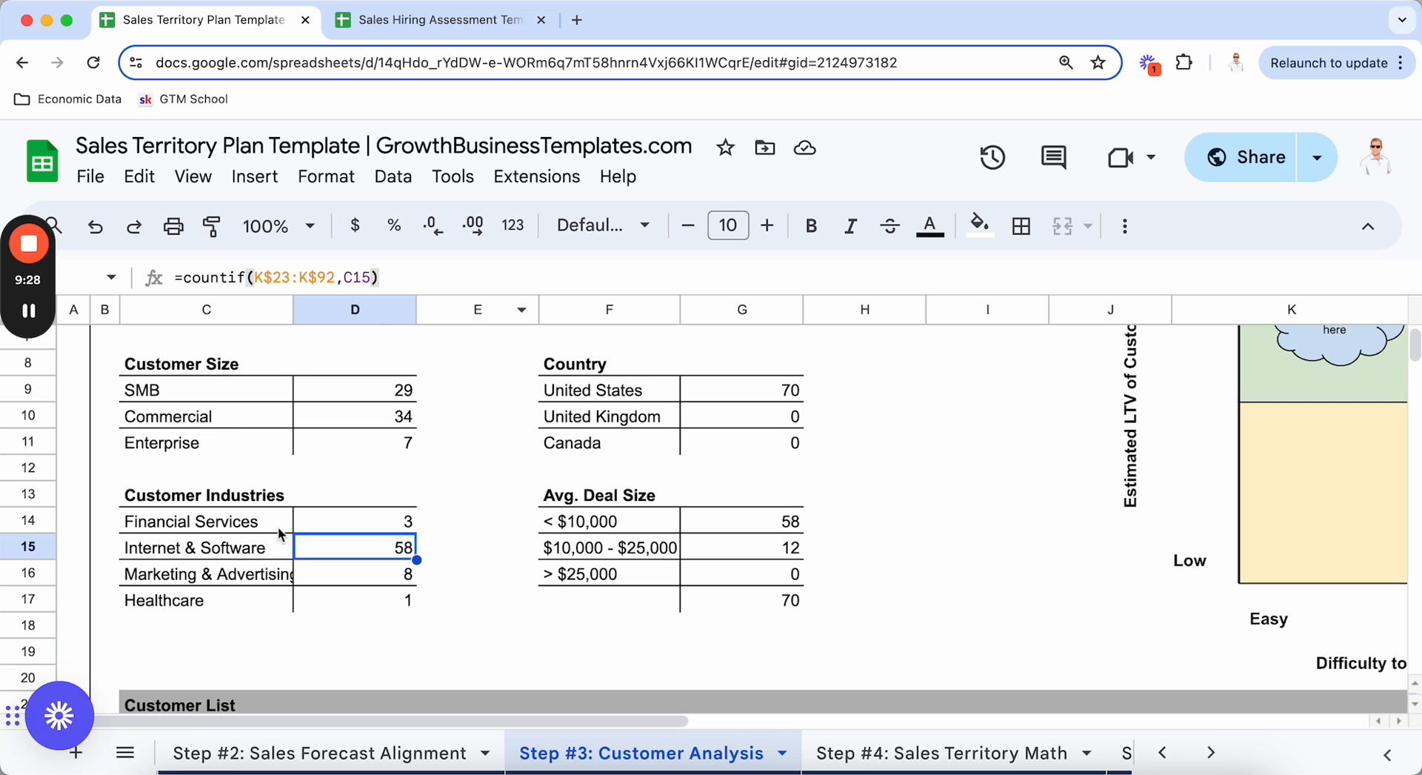
pyautogui.scroll(1, 755, 528)
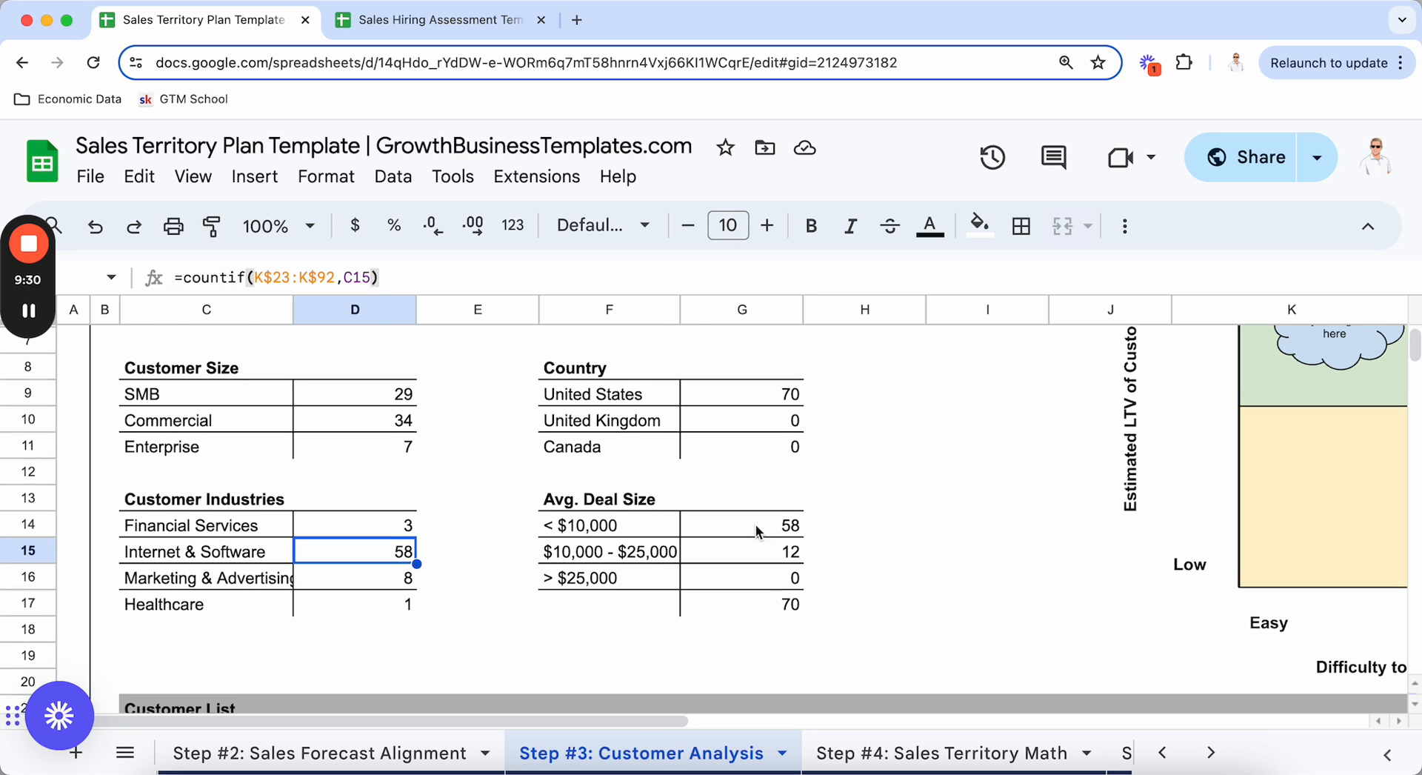
pyautogui.scroll(2, 755, 523)
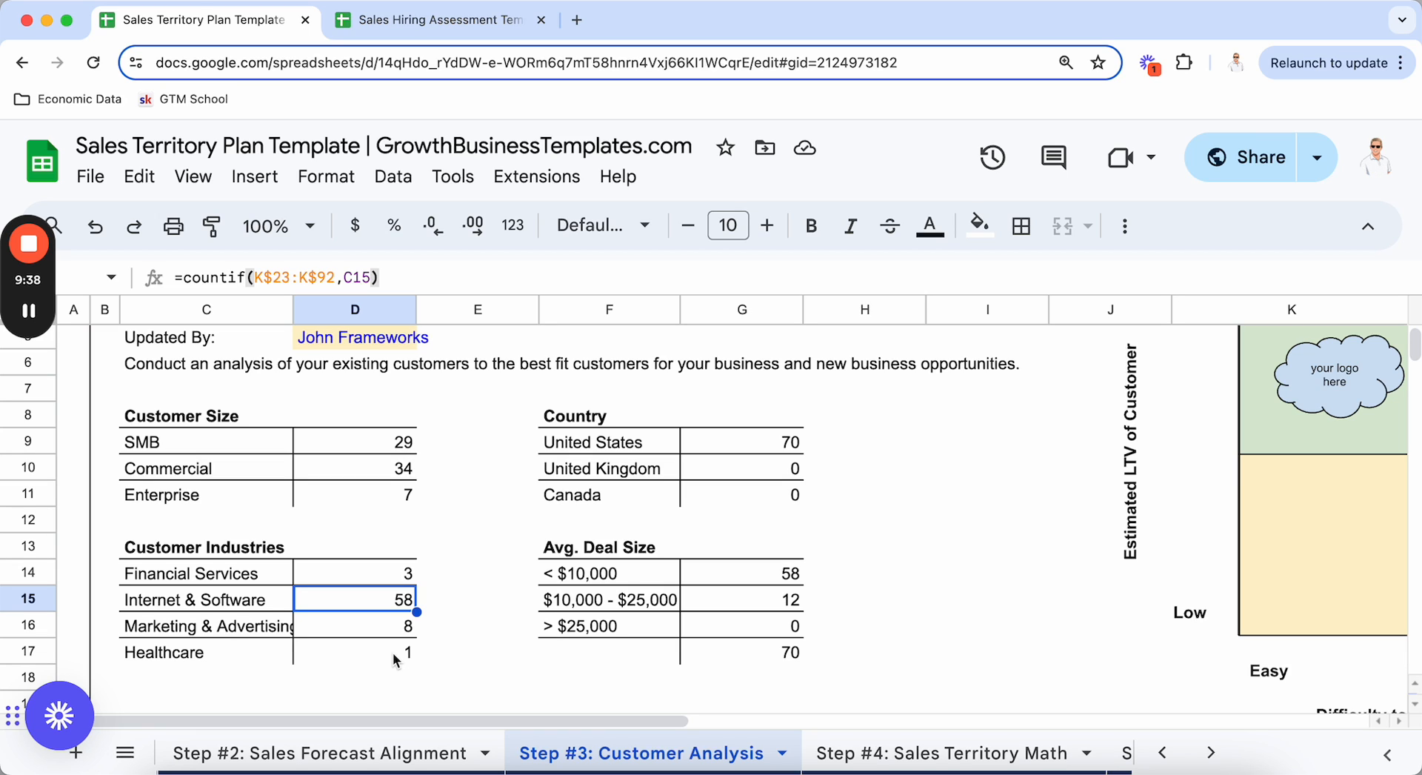
pyautogui.scroll(-1, 409, 637)
pyautogui.scroll(5, 409, 636)
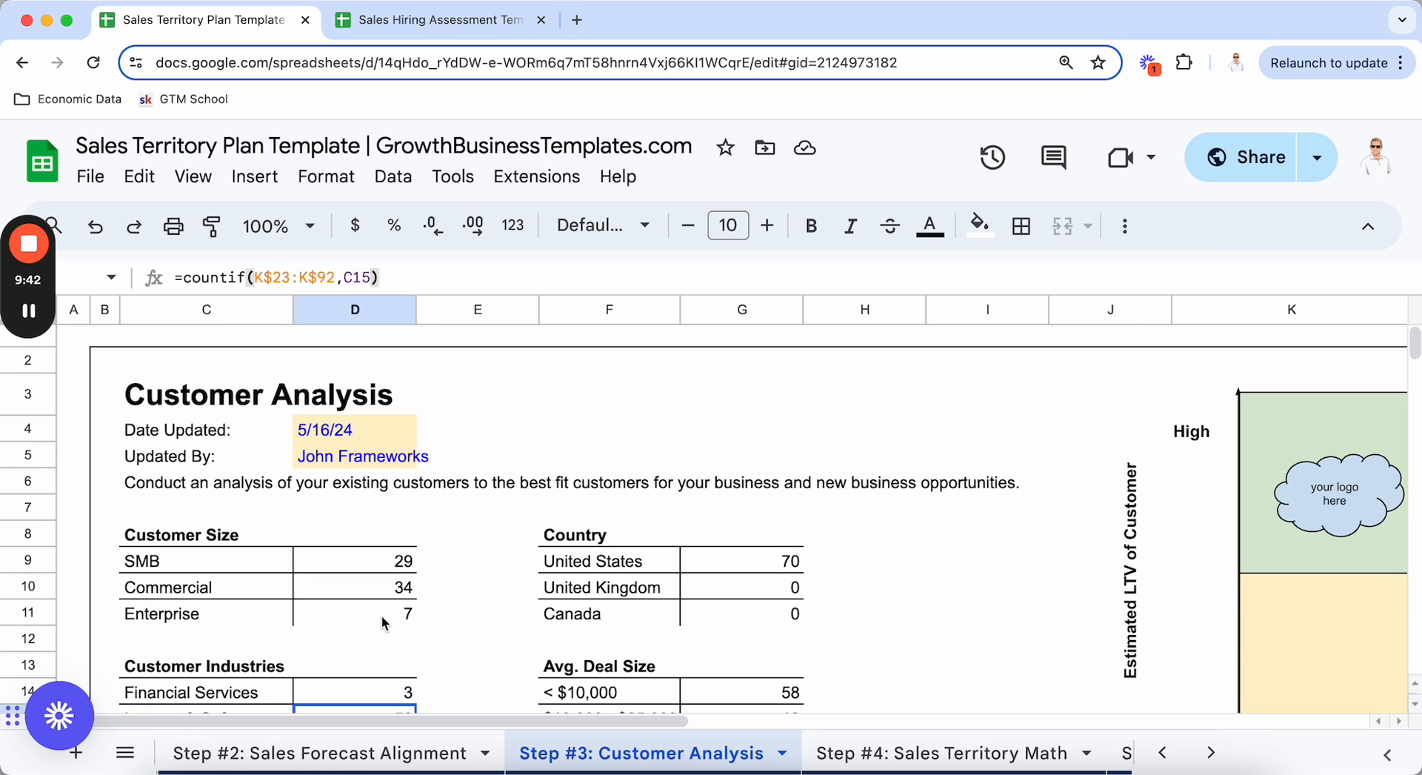
pyautogui.scroll(-5, 409, 639)
pyautogui.scroll(-5, 417, 659)
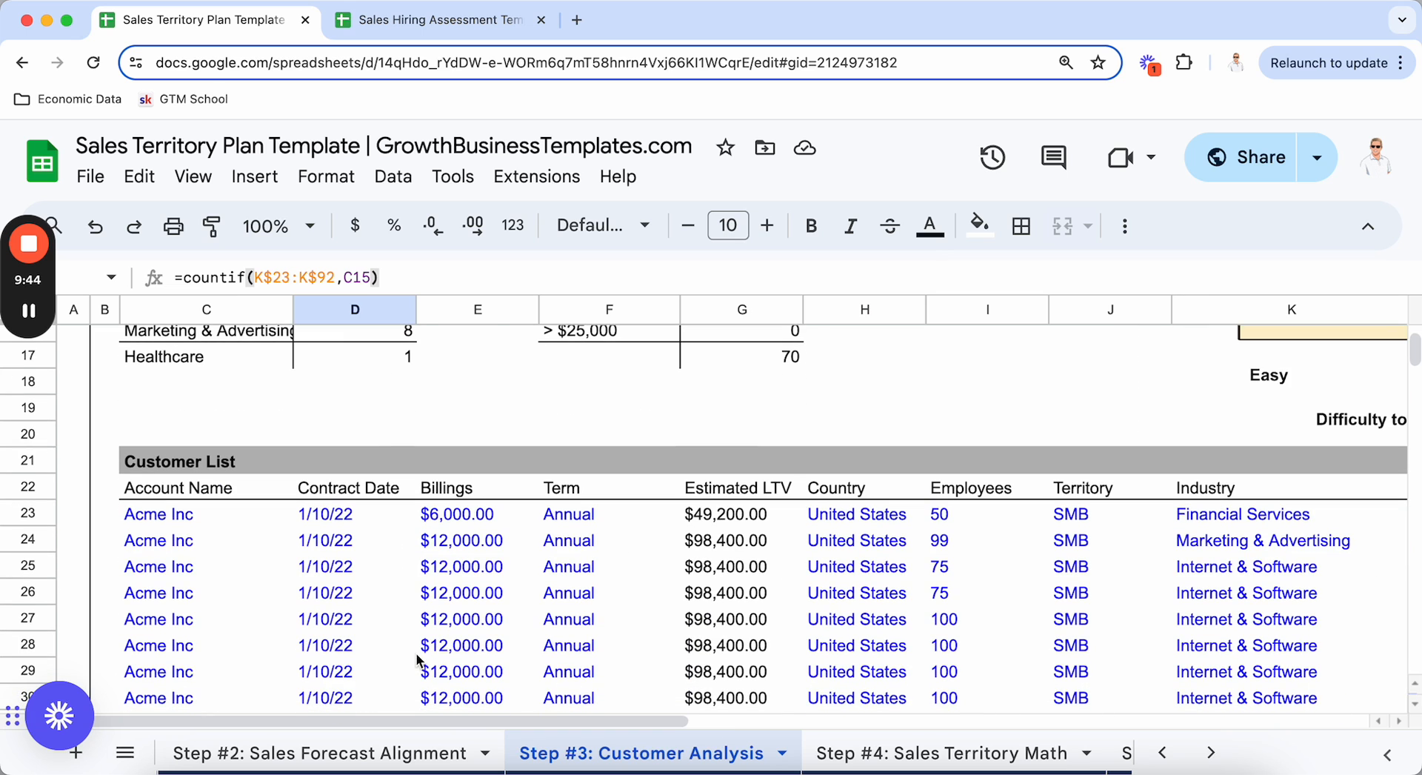
pyautogui.scroll(5, 375, 347)
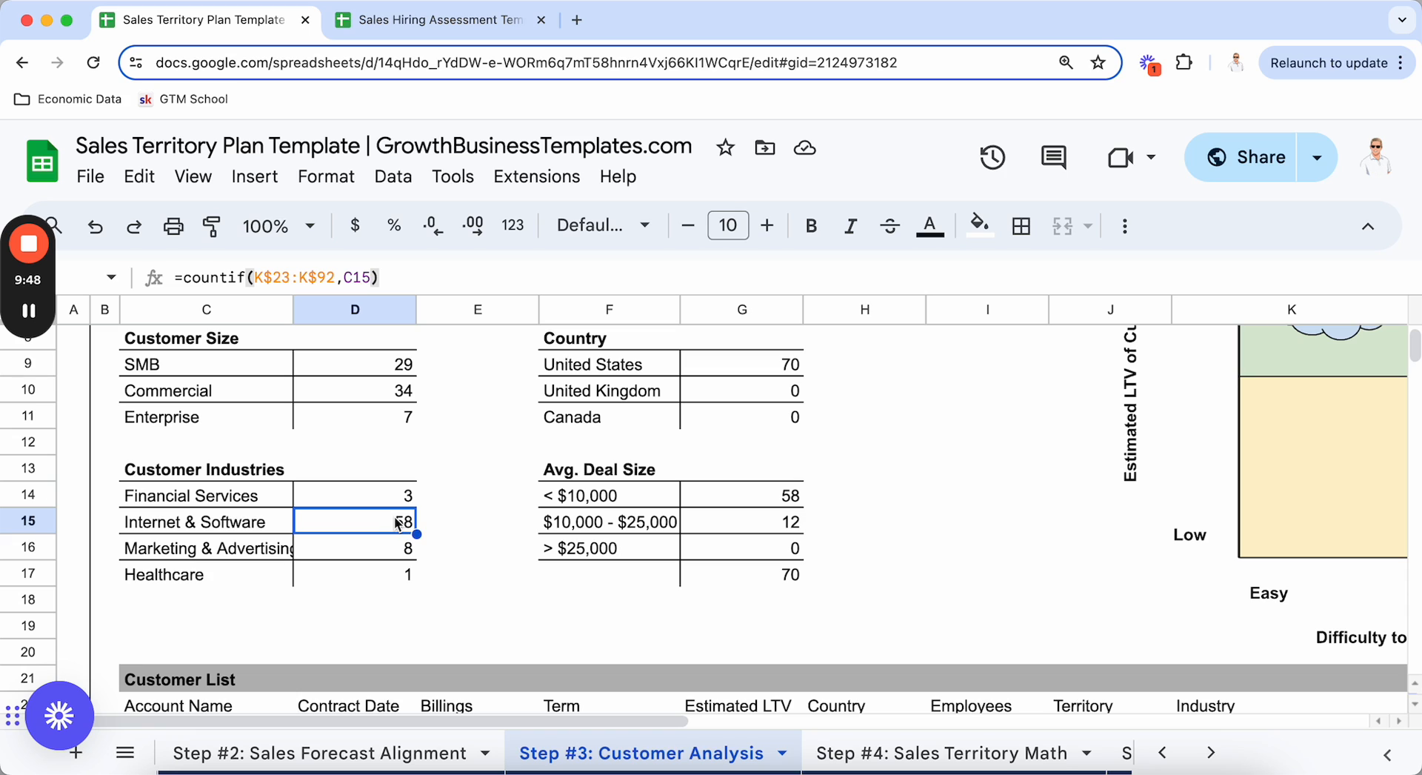
# Open the Step #4: Sales Territory Math sheet and review the Employee Range for SMB, Commercial and Enterprise
pyautogui.click(941, 761)
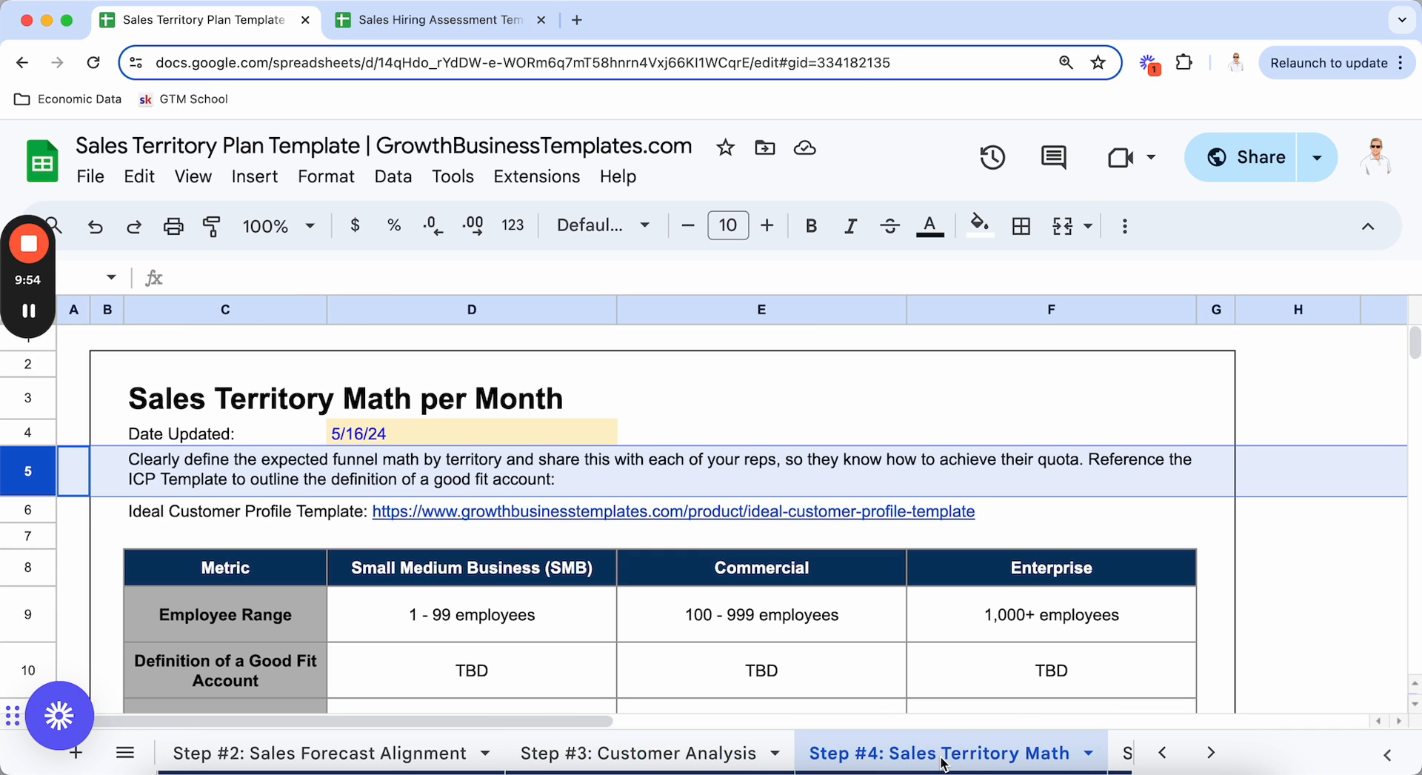
pyautogui.scroll(-1, 518, 602)
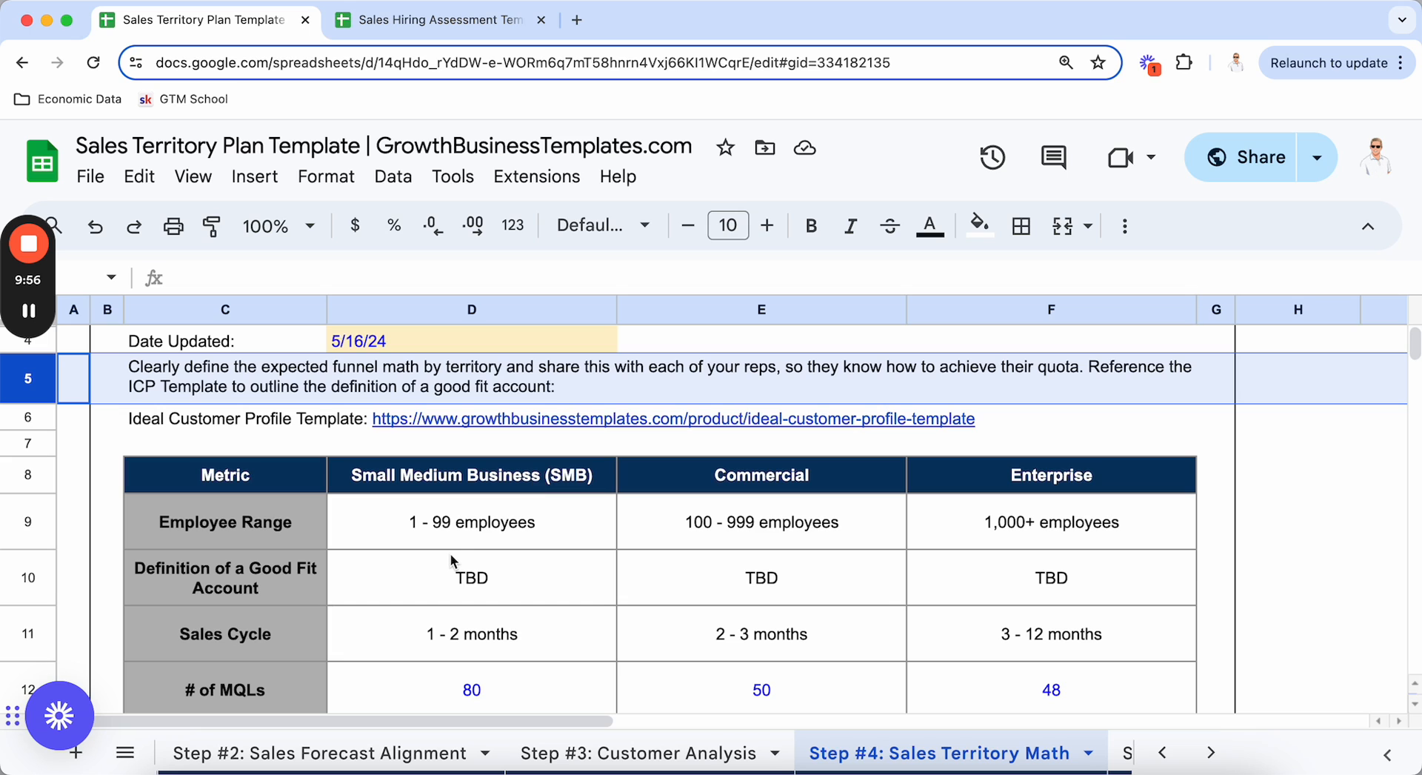
pyautogui.scroll(1, 450, 553)
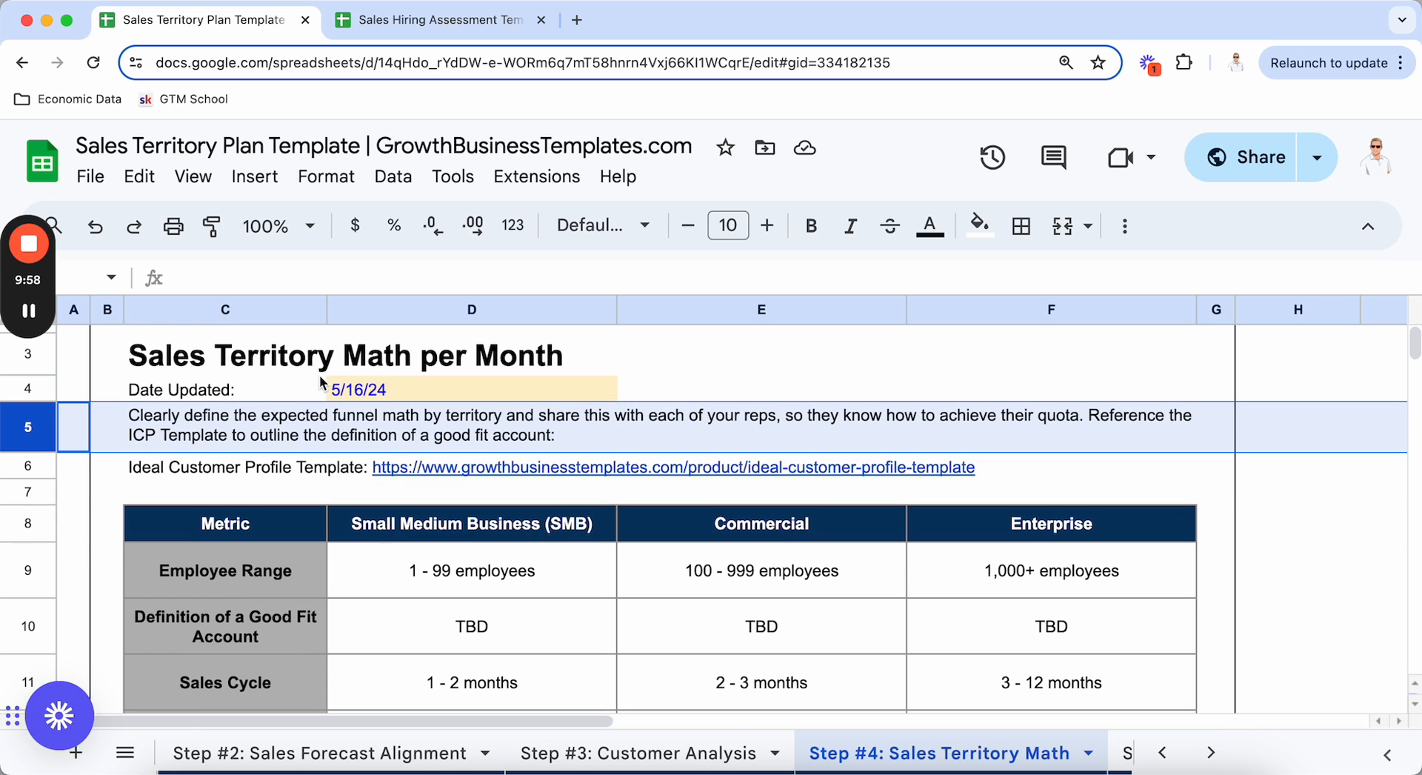
pyautogui.click(199, 370)
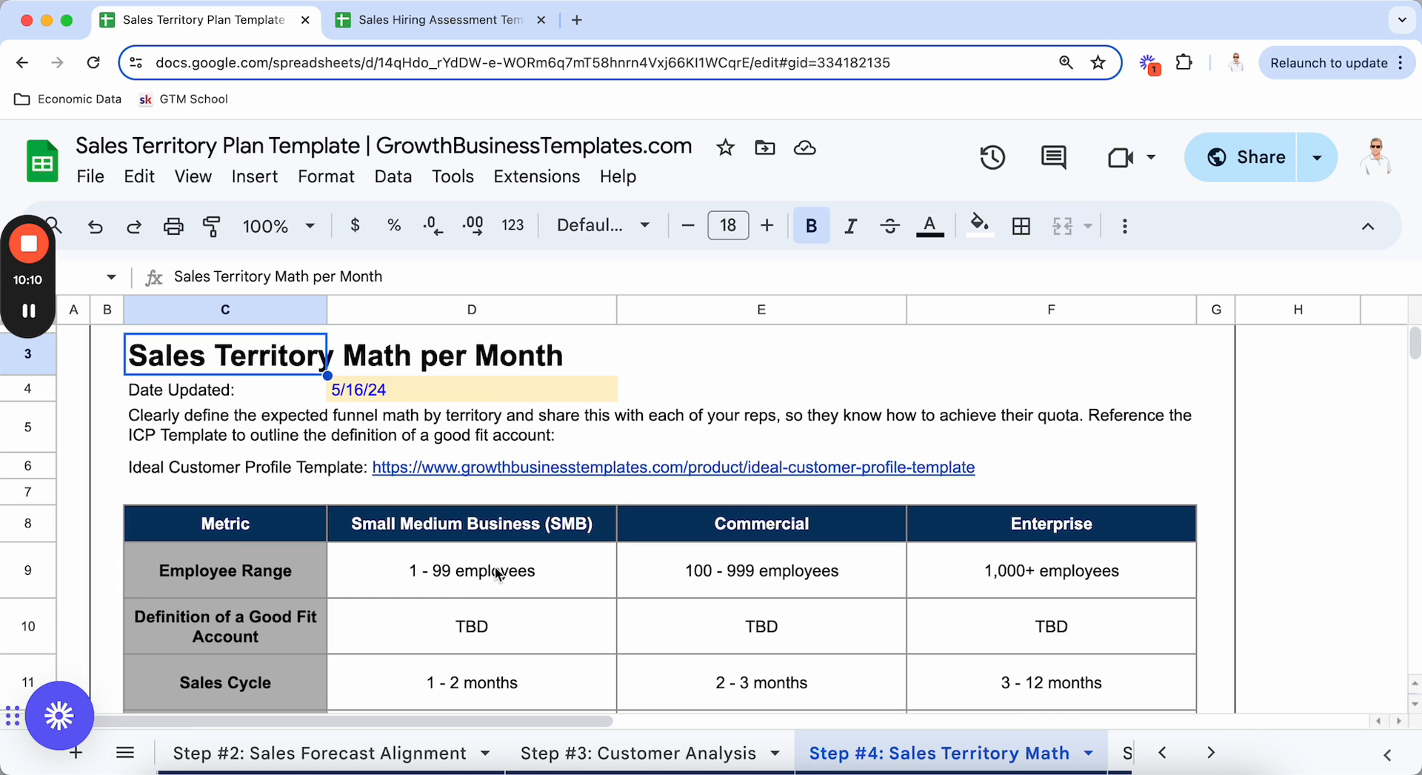
pyautogui.click(488, 591)
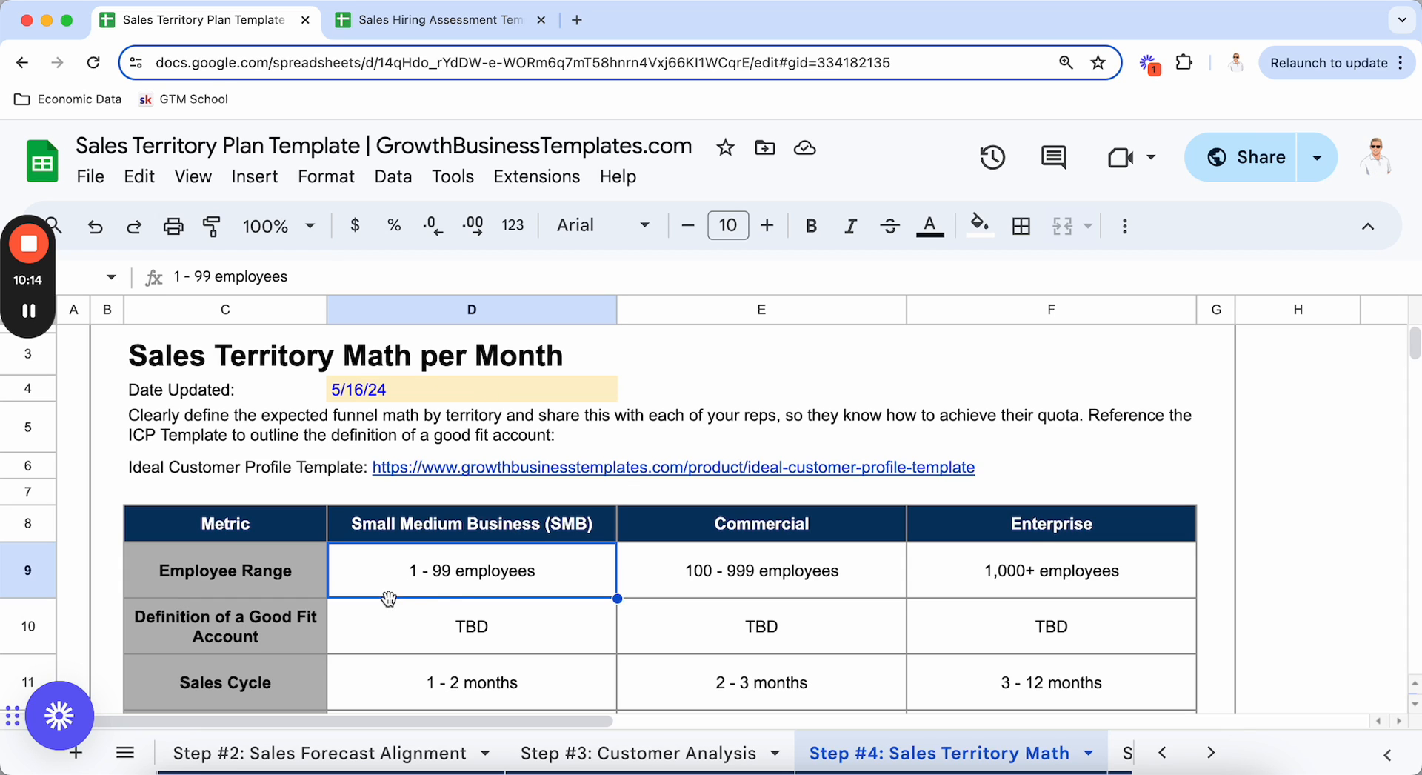
pyautogui.click(776, 579)
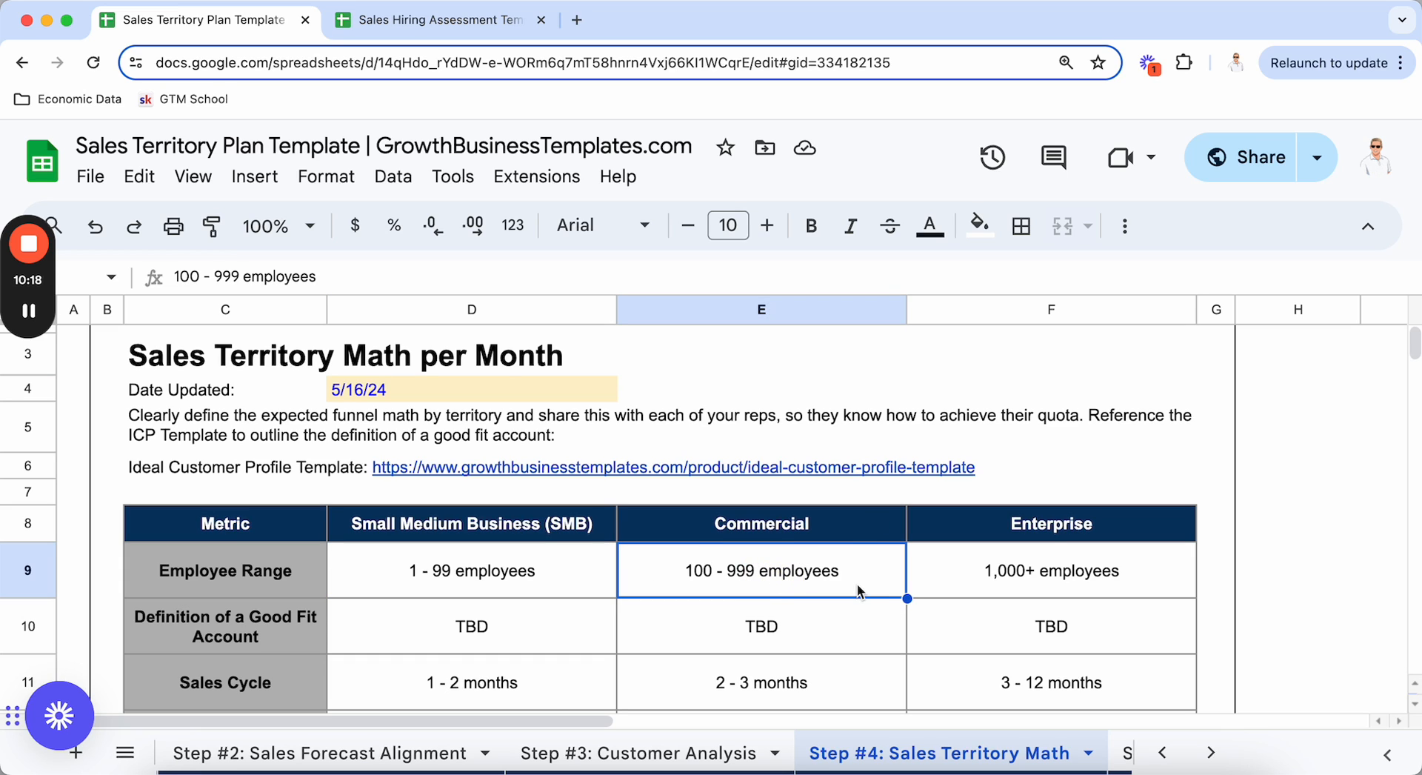
pyautogui.click(967, 582)
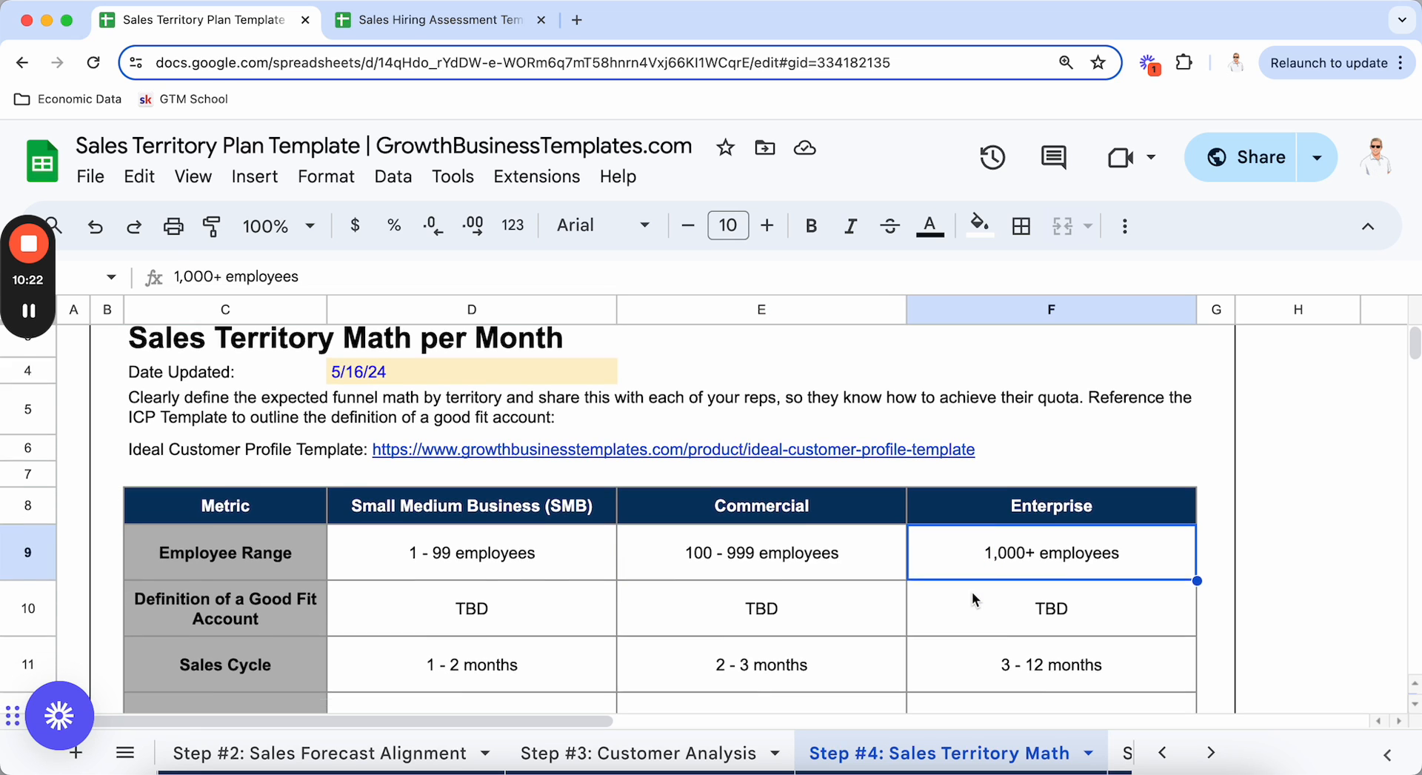
# Review the # of MQLs and % Convert to SALs inputs across the SMB, Commercial and Enterprise territories
pyautogui.scroll(-3, 976, 597)
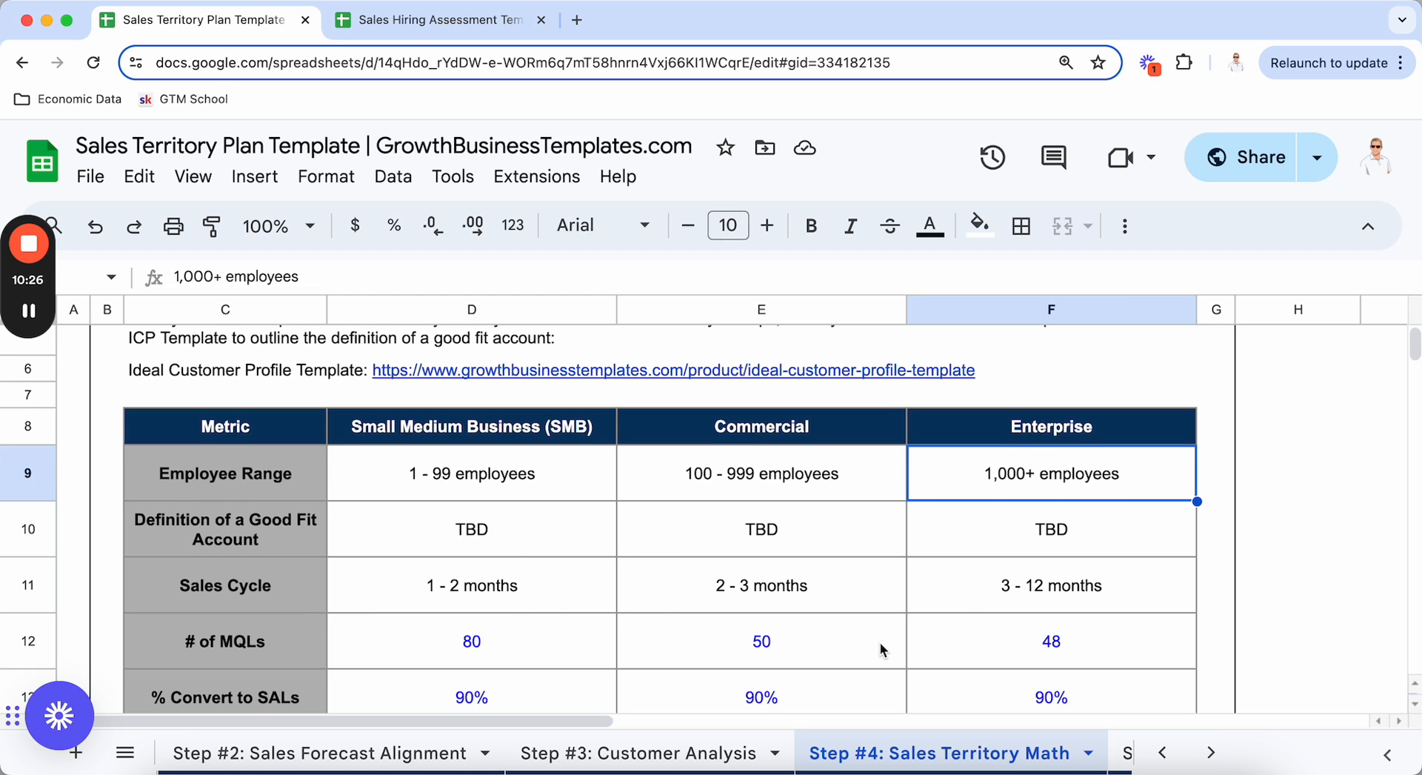
pyautogui.scroll(-2, 881, 649)
pyautogui.scroll(-2, 881, 649)
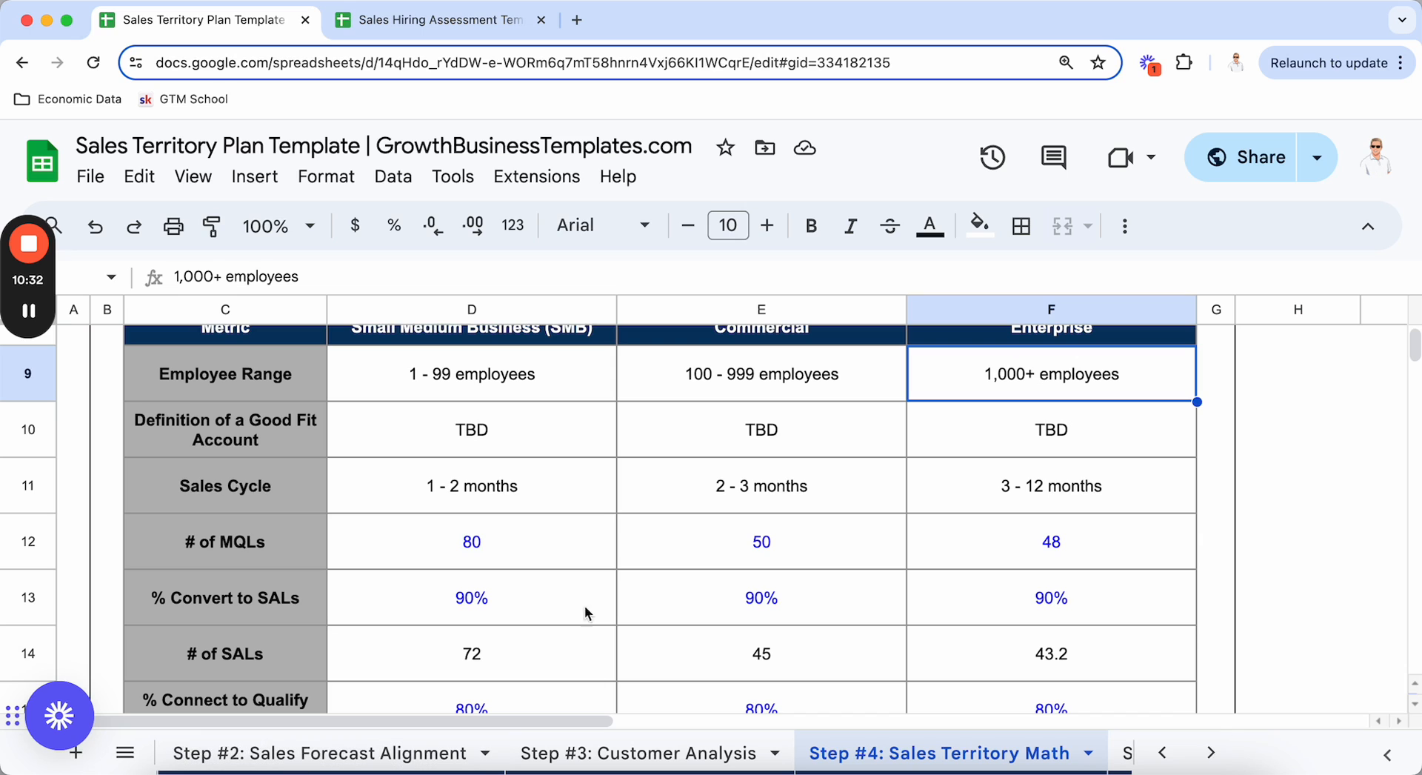
pyautogui.click(544, 555)
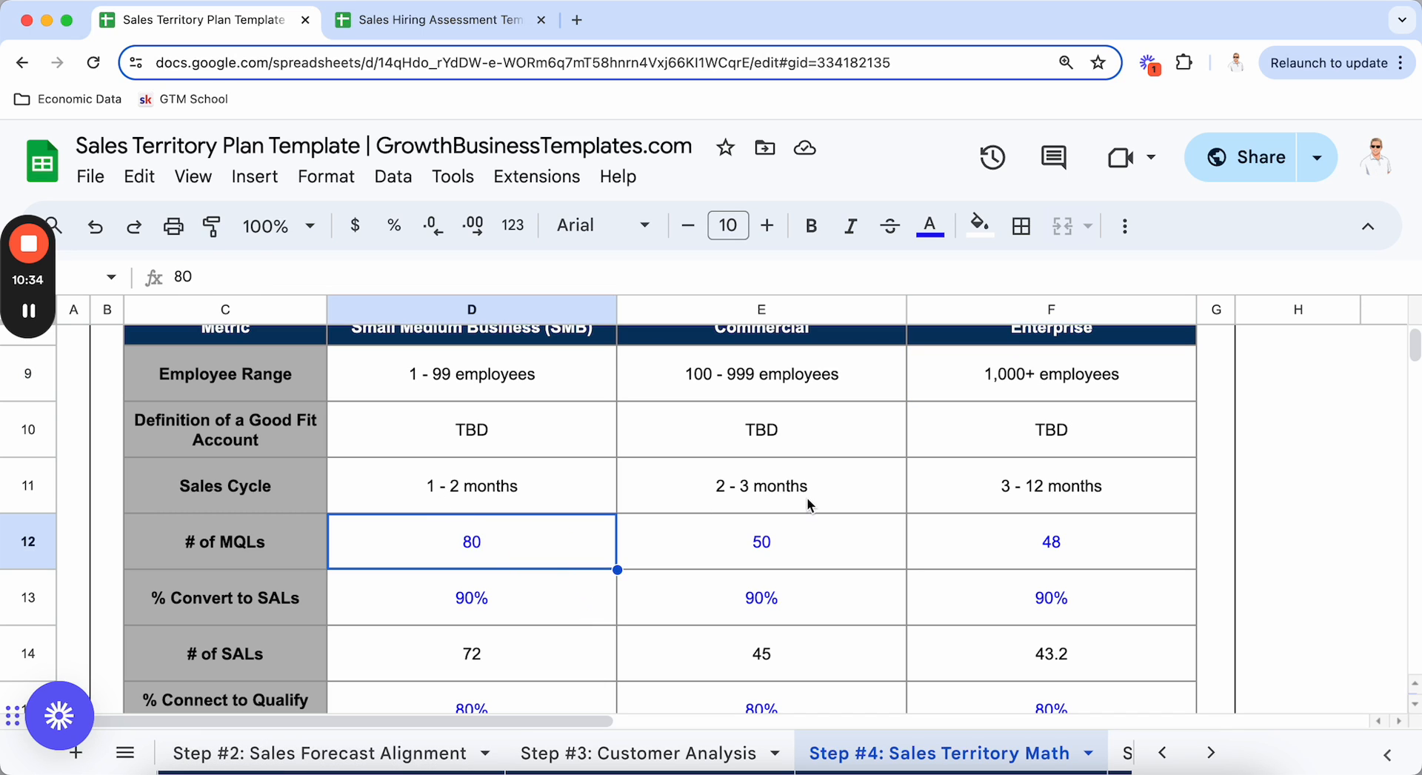
pyautogui.click(807, 540)
pyautogui.click(1102, 559)
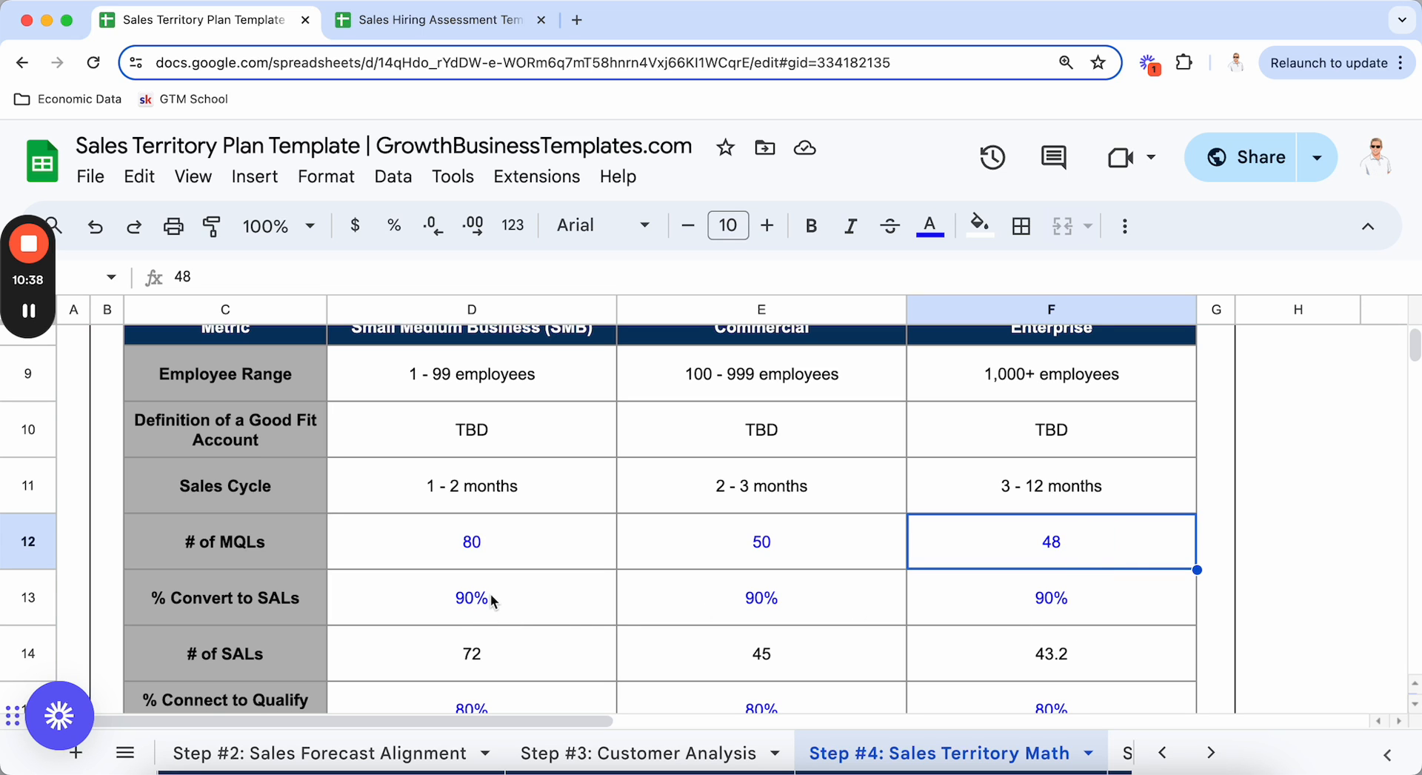
pyautogui.scroll(-1, 491, 604)
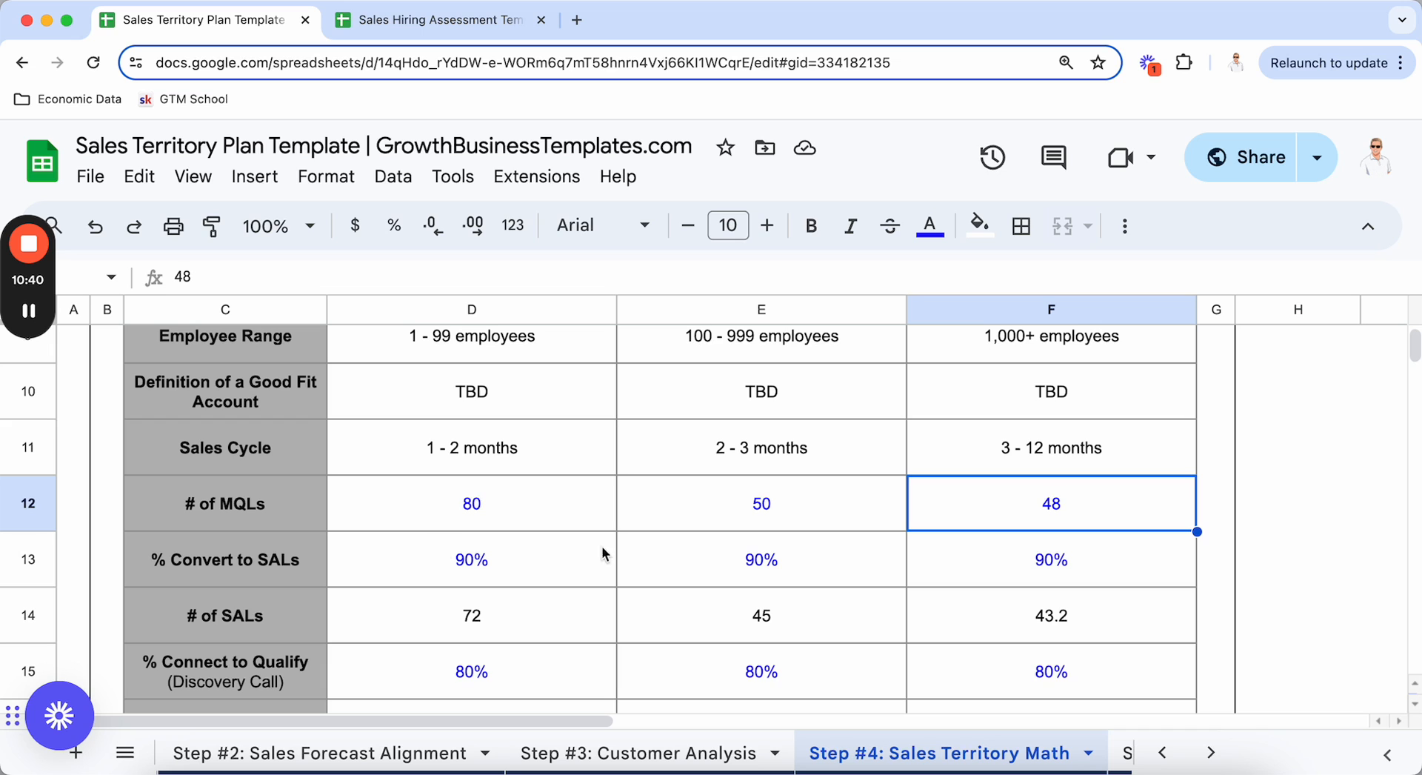
pyautogui.click(1069, 566)
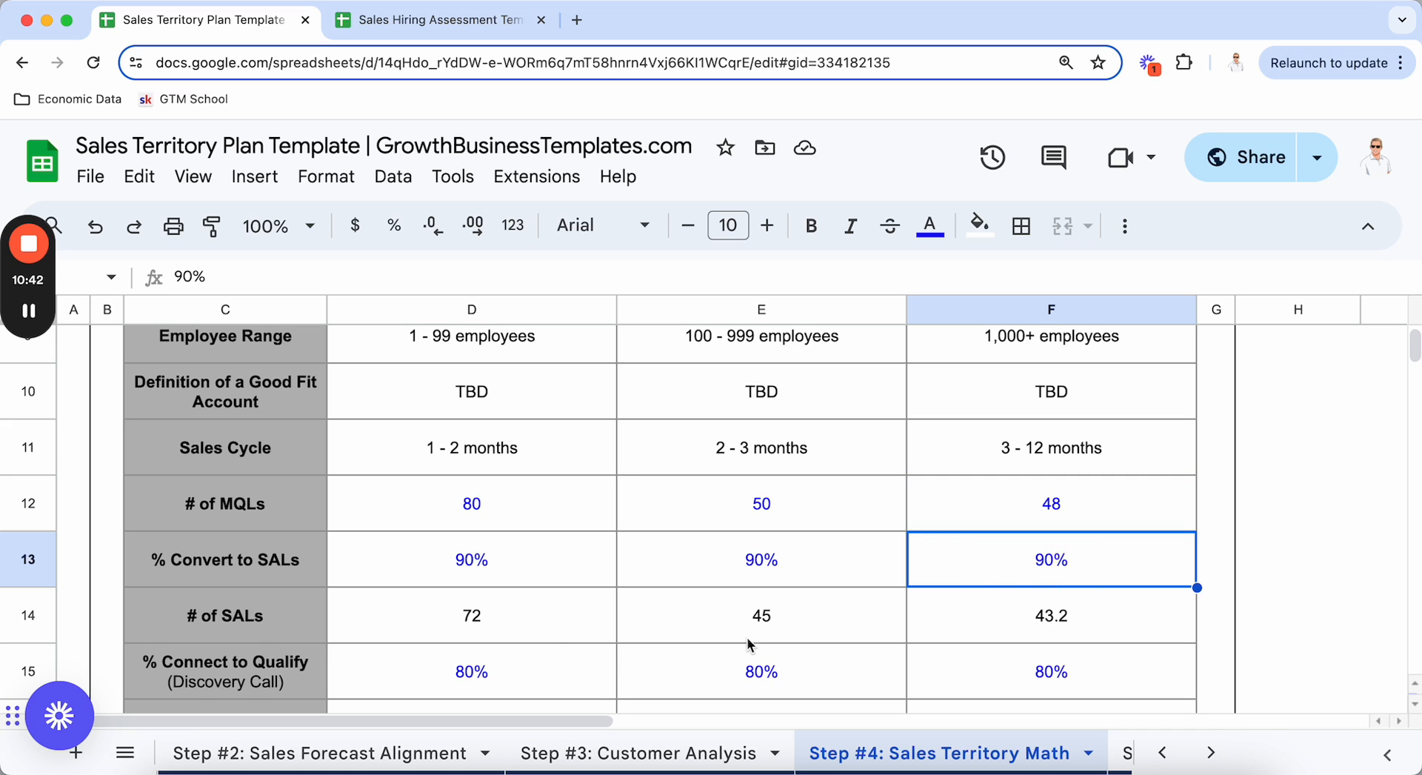
# Examine the funnel rows from % Connect to Qualify through % Convert to SQLs and Closed-Won conversion
pyautogui.scroll(-1, 554, 647)
pyautogui.scroll(-5, 555, 652)
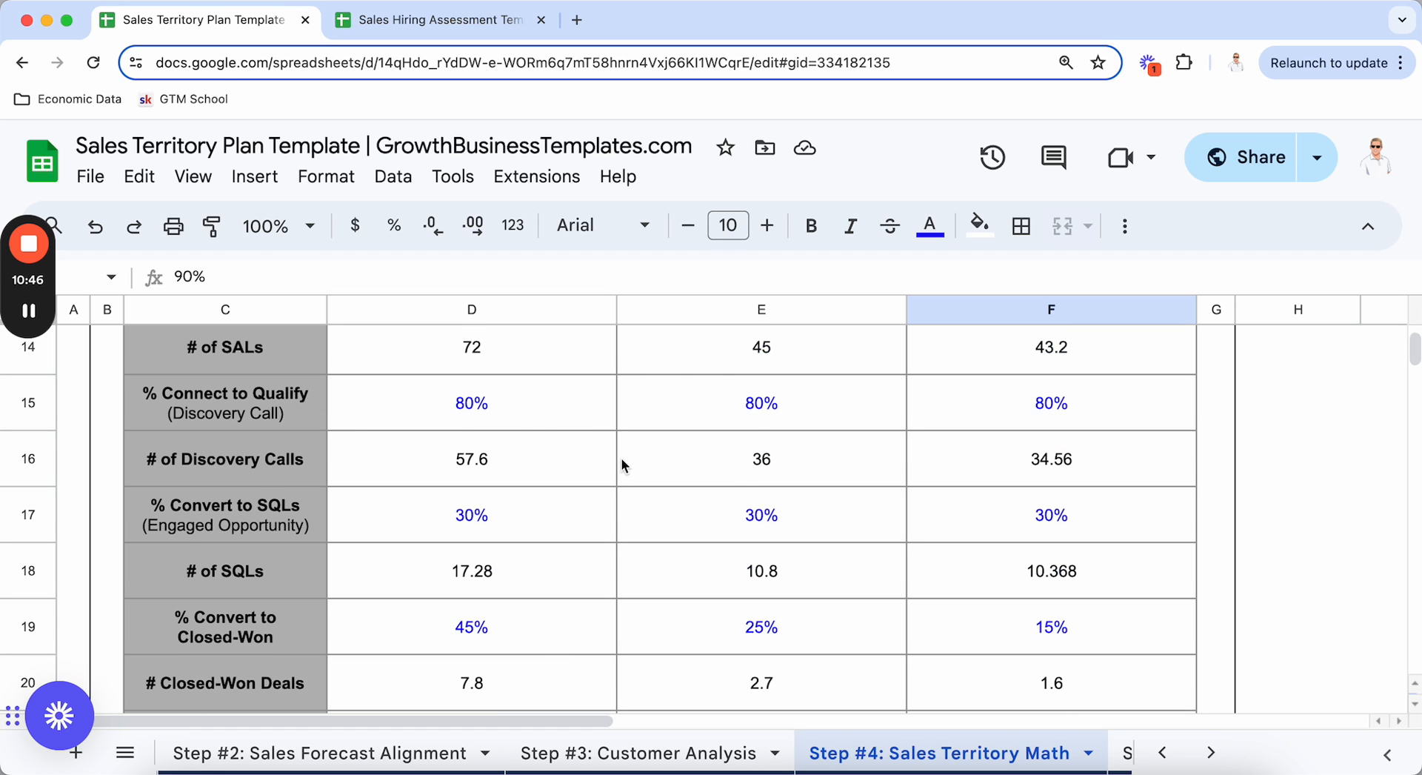
pyautogui.click(574, 526)
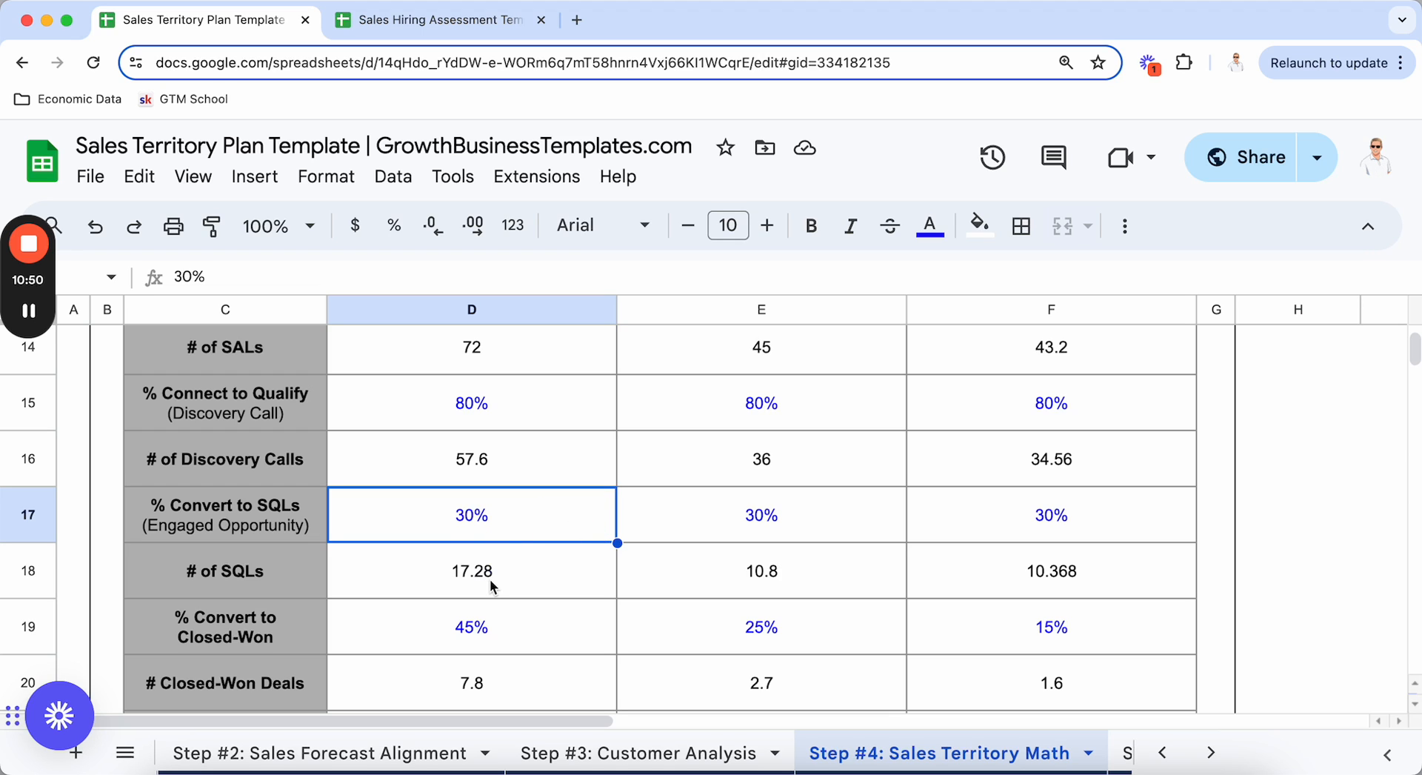
pyautogui.scroll(-1, 522, 640)
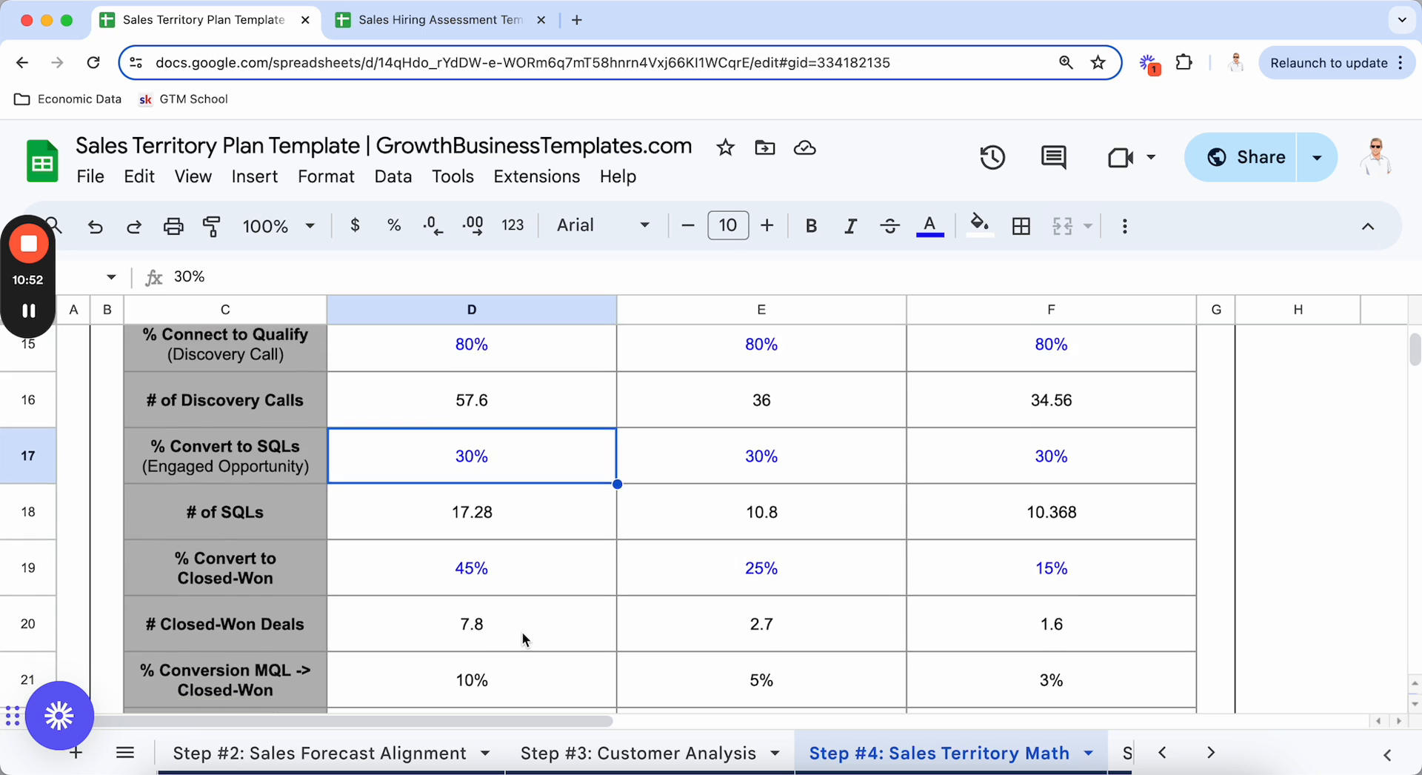
pyautogui.scroll(-1, 522, 642)
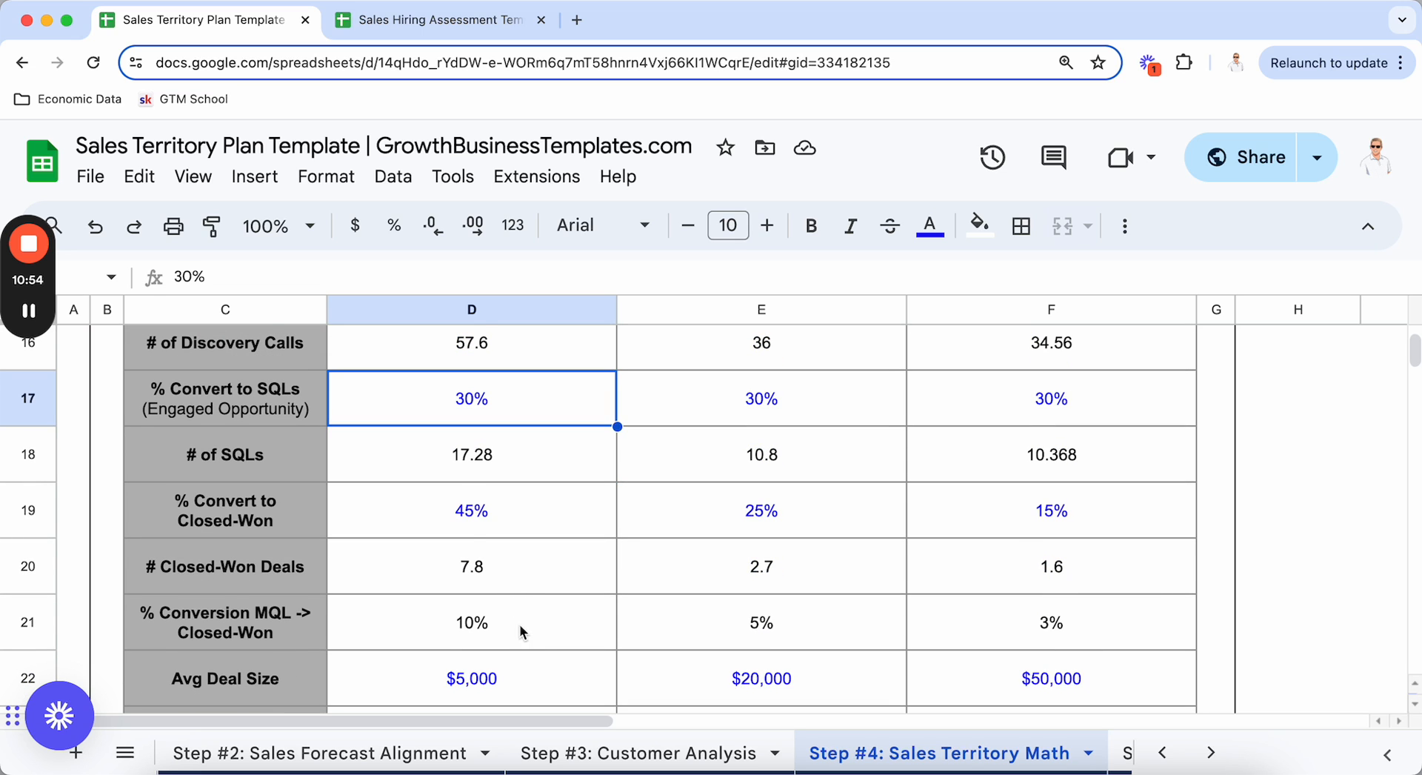
pyautogui.scroll(-1, 521, 633)
# Inspect the Avg Deal Size, MRR Closed-Won, $ Value of Each Discovery Call and Avg. # of Decision Makers rows
pyautogui.click(520, 659)
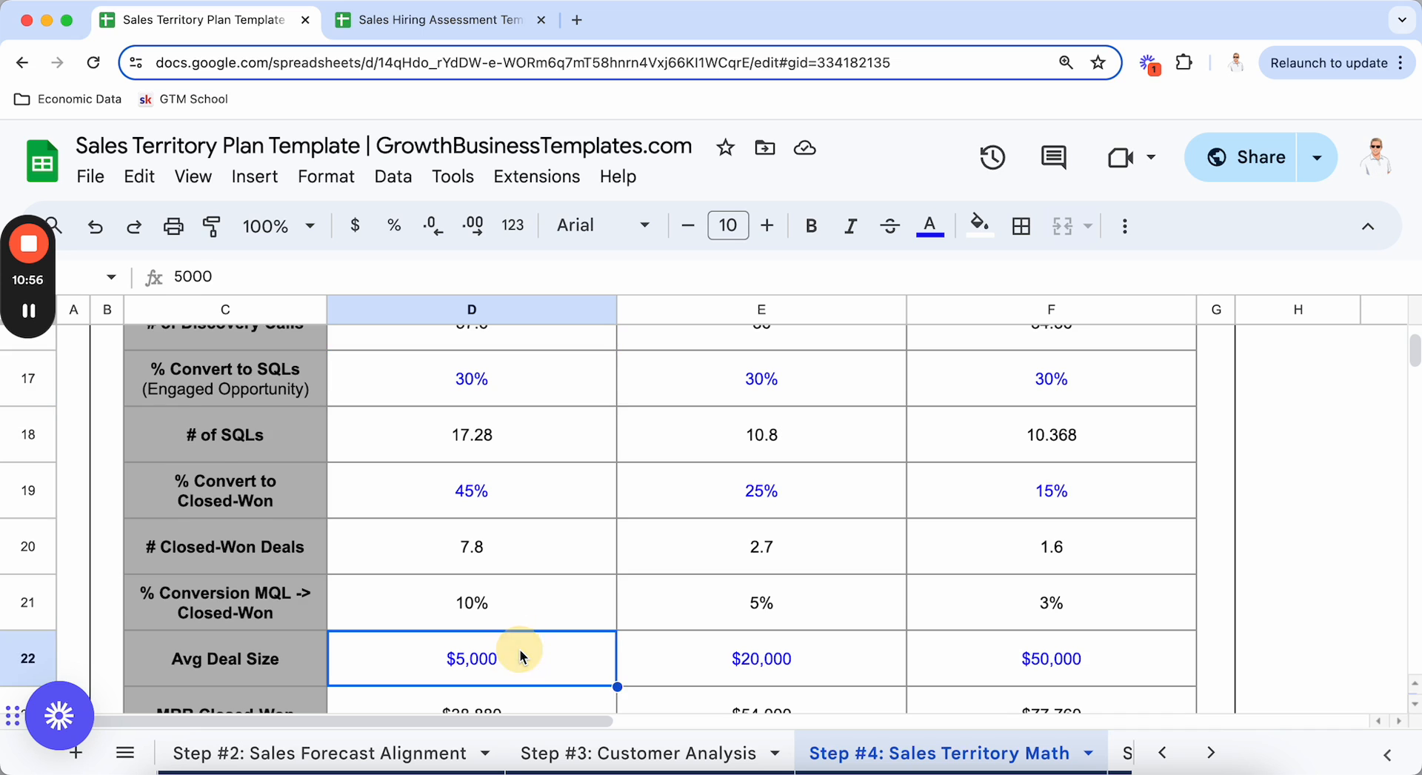
pyautogui.scroll(-2, 520, 652)
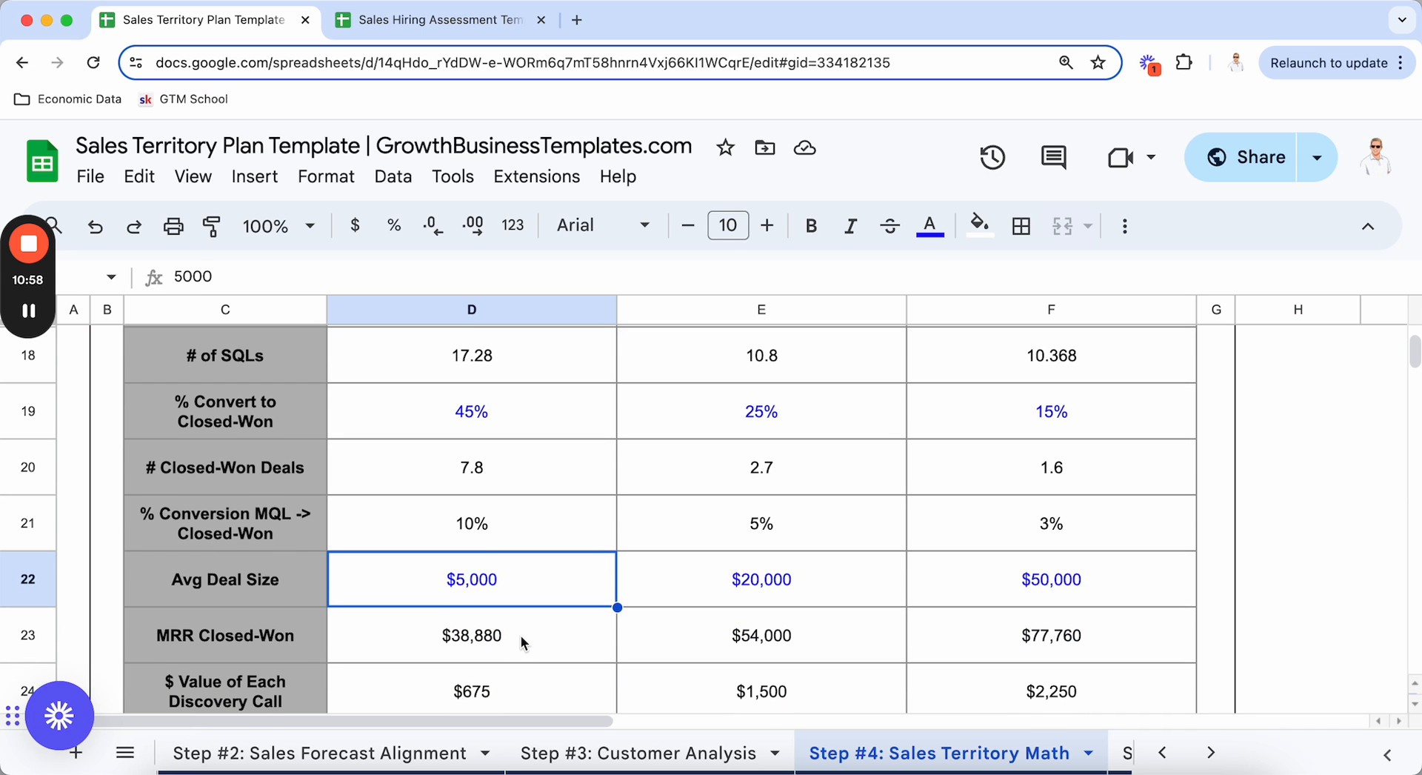
pyautogui.click(521, 642)
pyautogui.click(1042, 630)
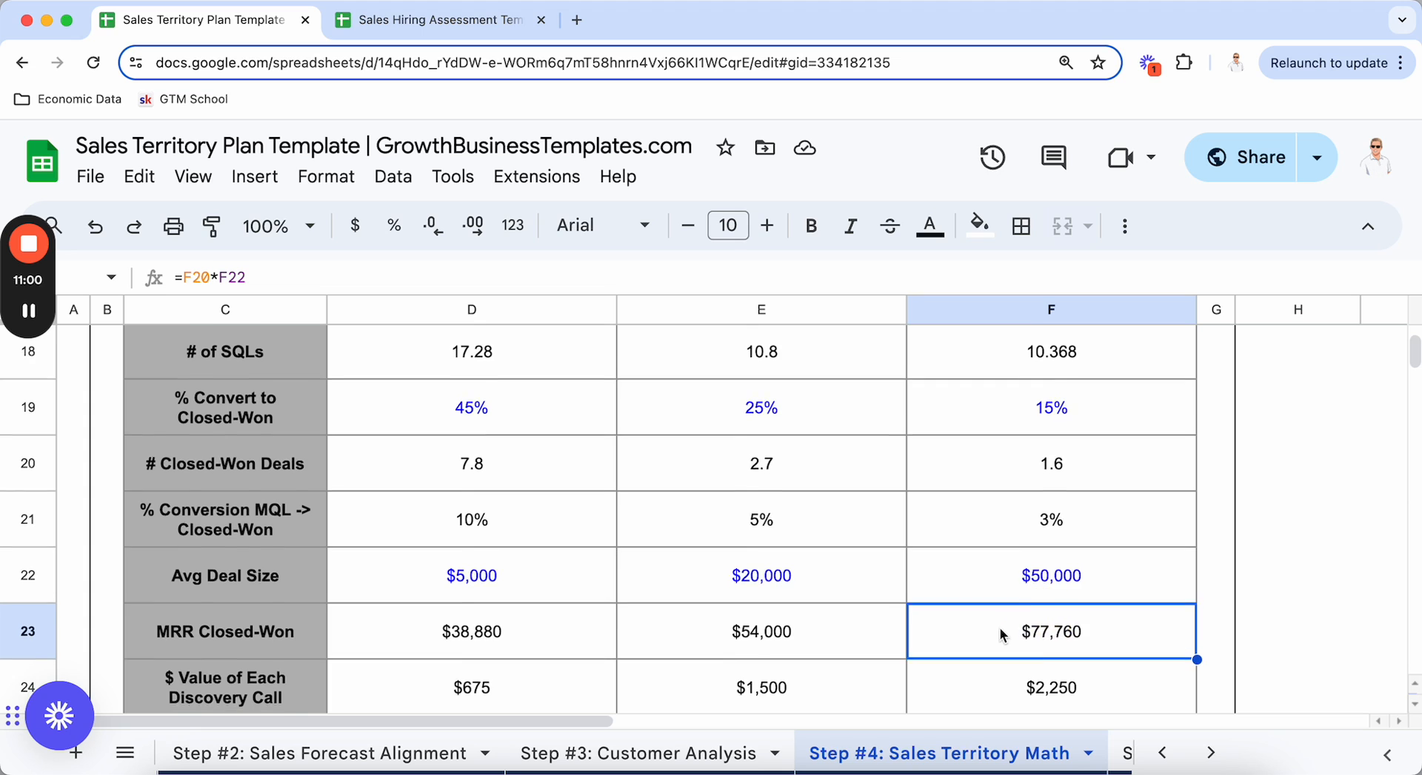
pyautogui.scroll(-2, 1044, 607)
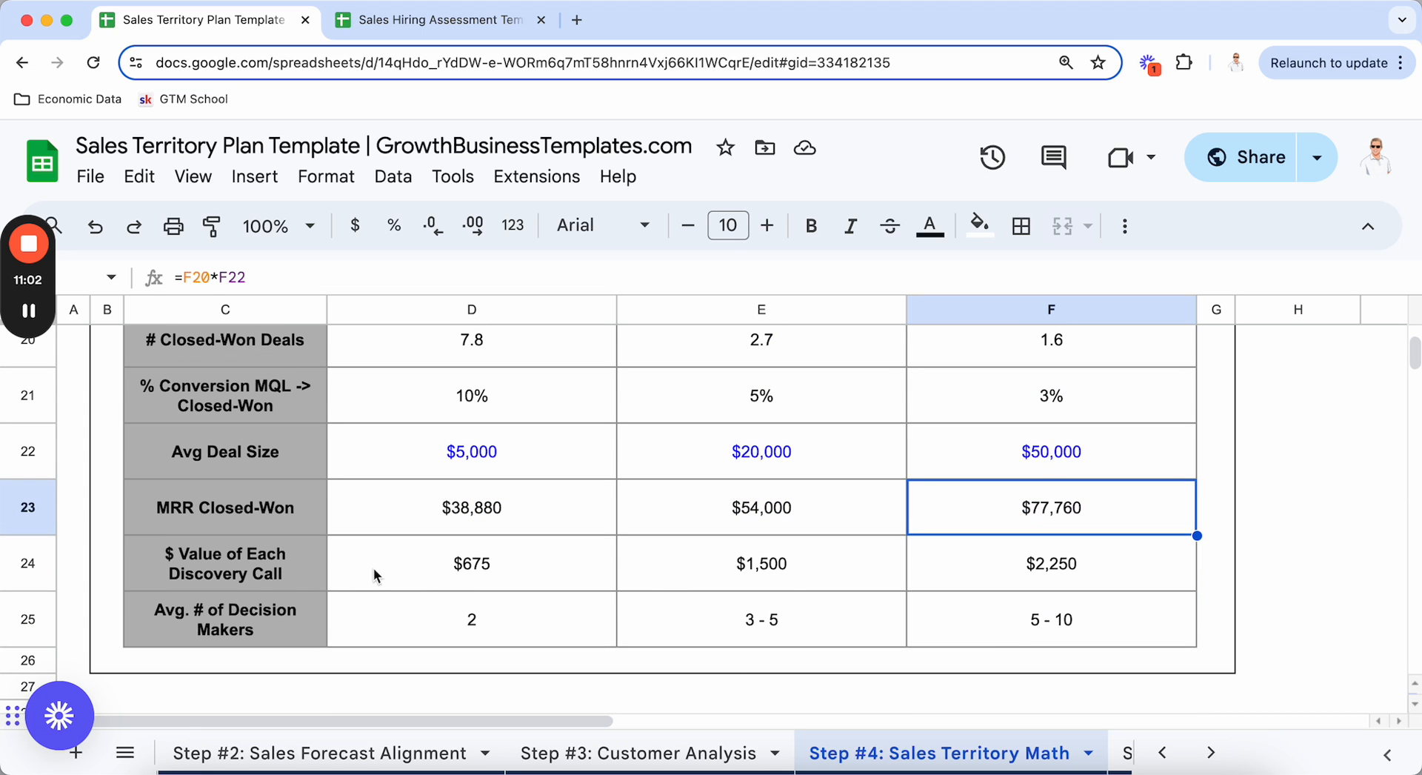
pyautogui.click(418, 572)
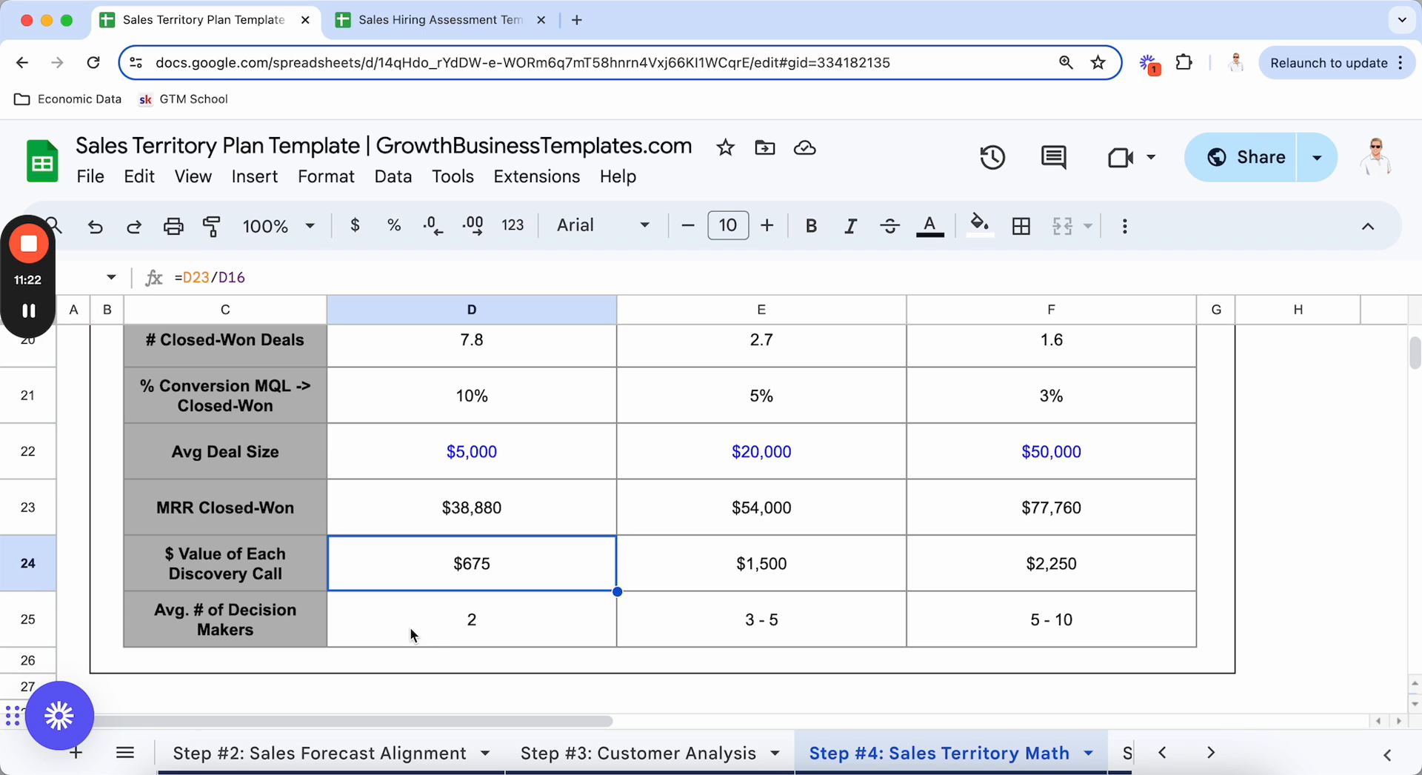
pyautogui.click(437, 636)
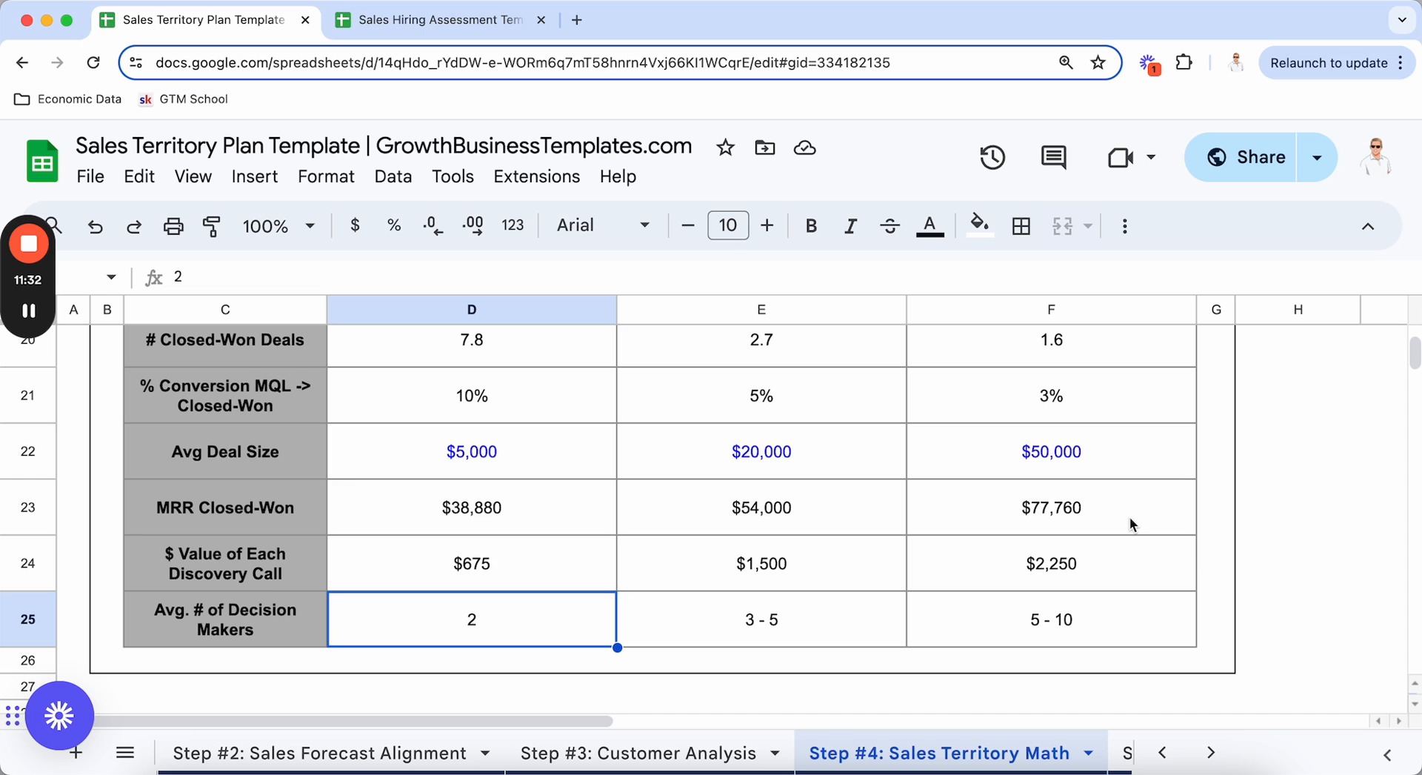
# Recheck the whole monthly funnel table, including the formula behind the Enterprise MRR Closed-Won cell
pyautogui.scroll(10, 951, 557)
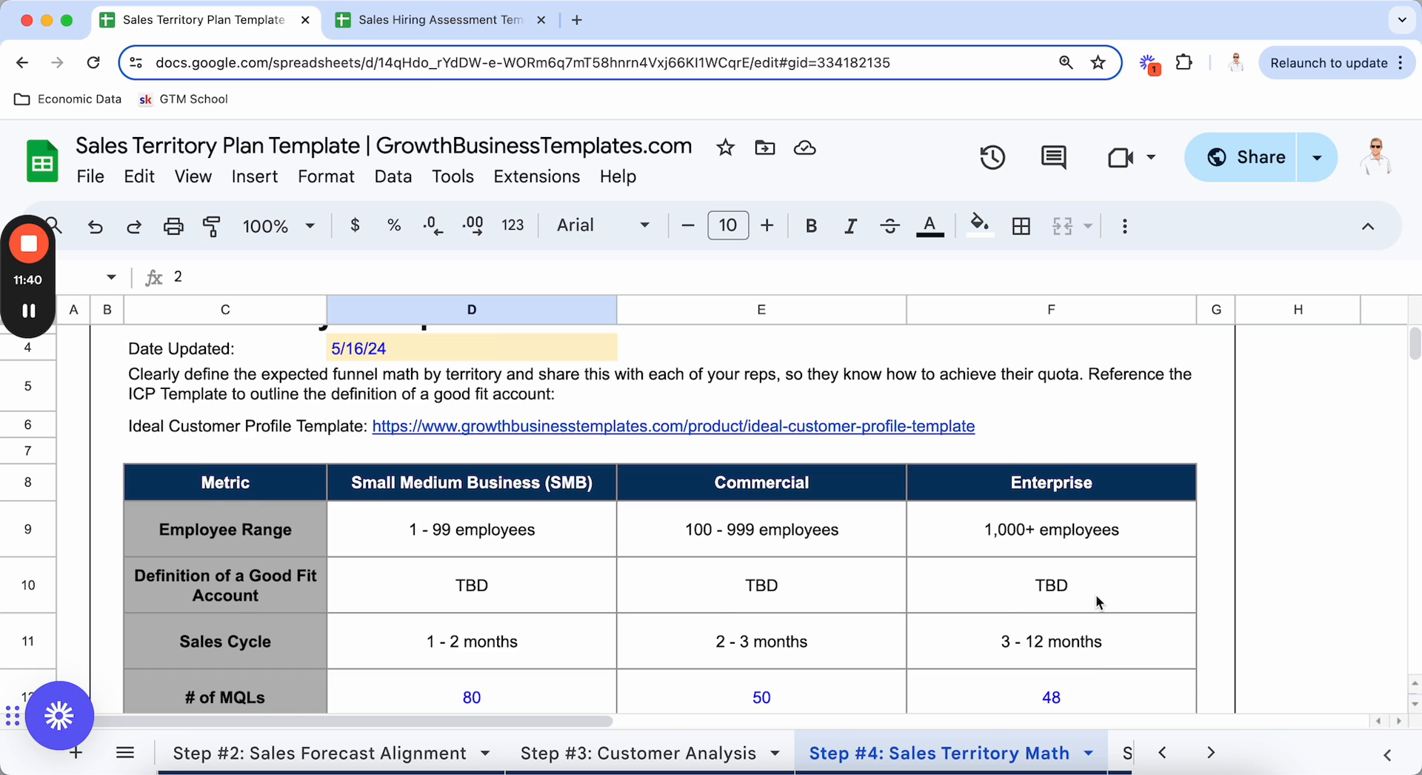
pyautogui.scroll(-6, 1095, 594)
pyautogui.scroll(-4, 1102, 596)
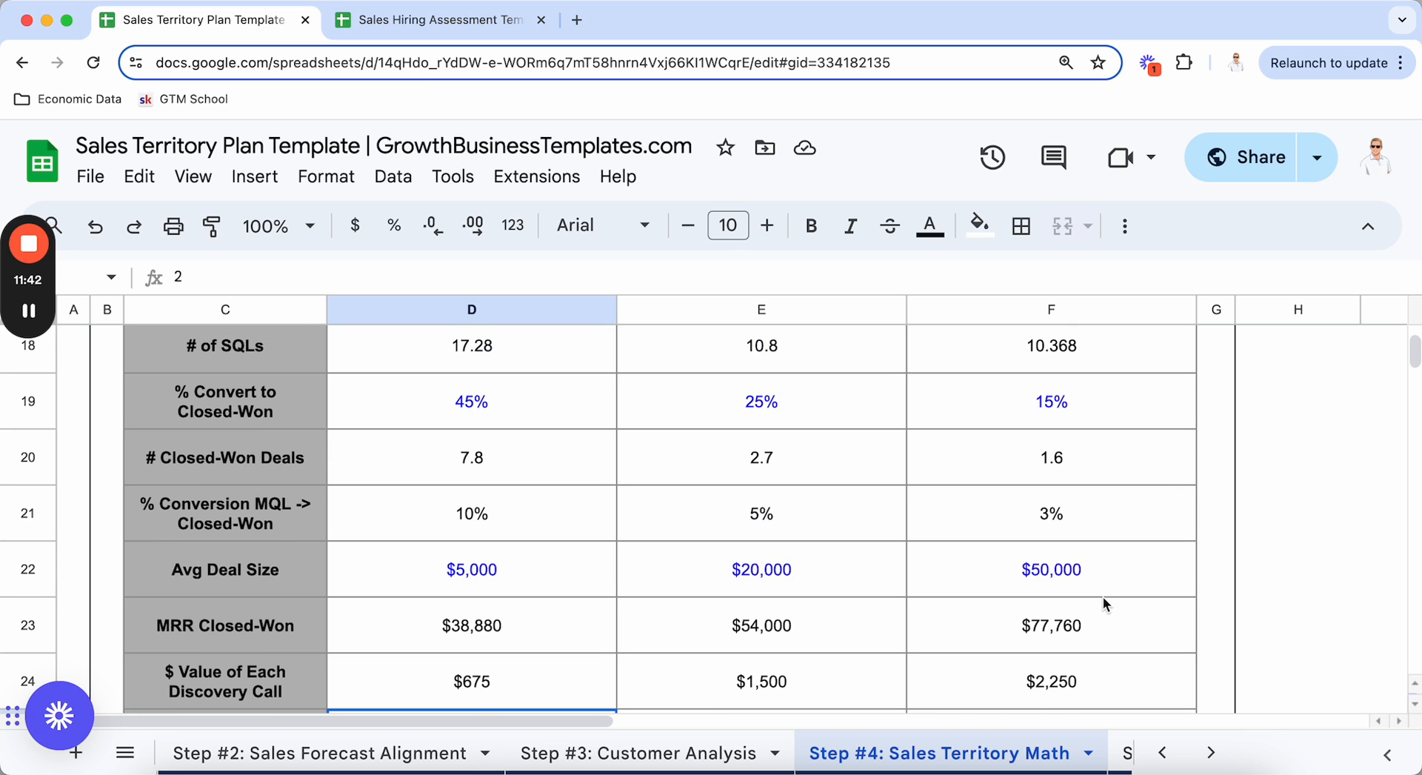
pyautogui.scroll(-1, 1088, 586)
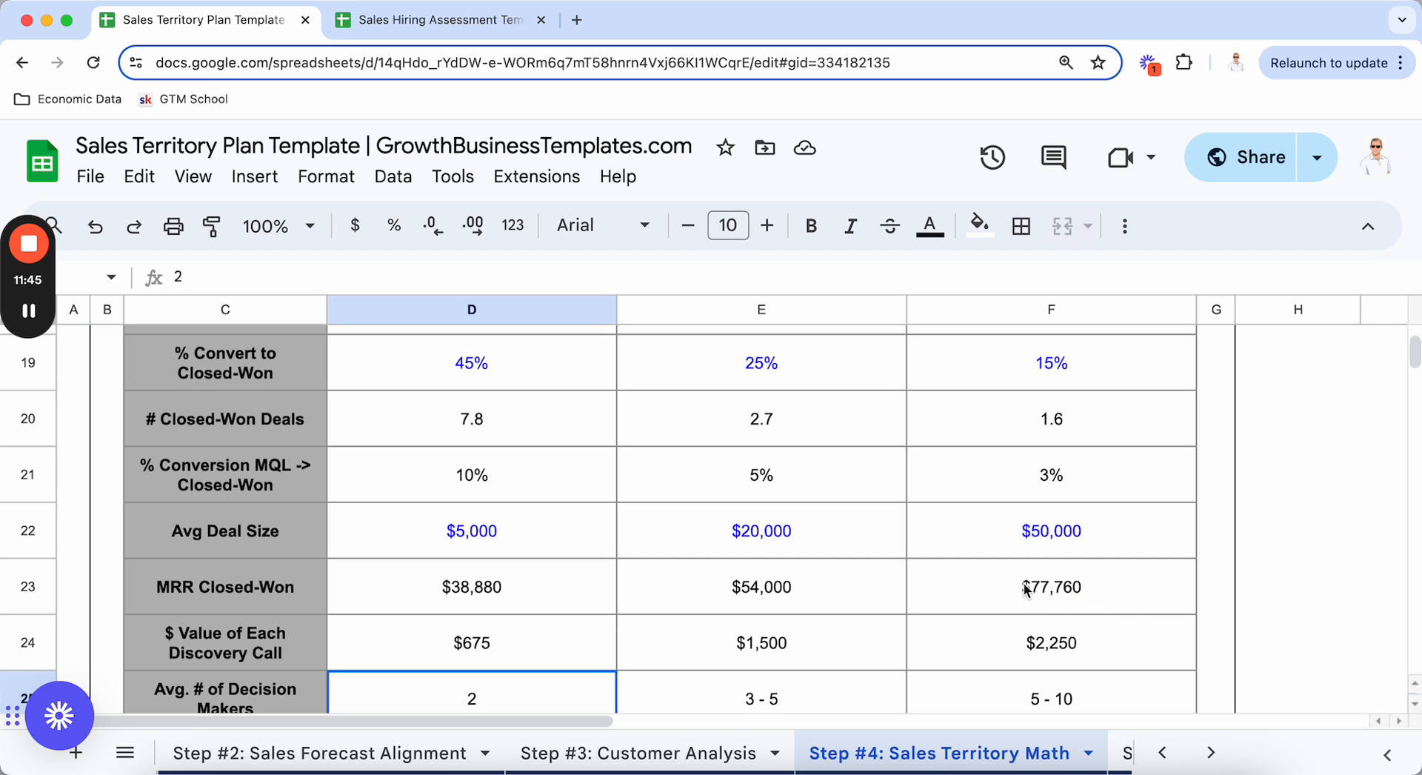
pyautogui.click(1089, 592)
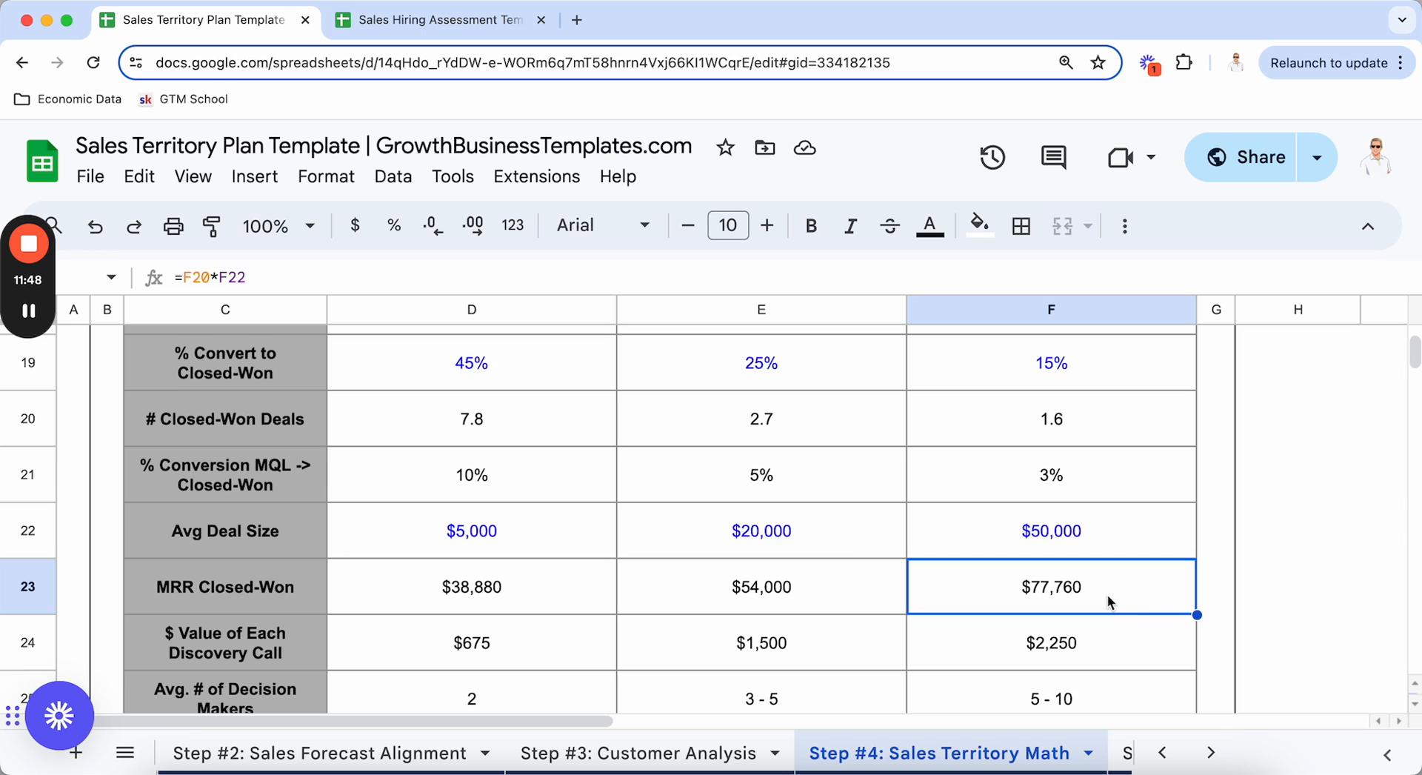
pyautogui.scroll(1, 1108, 596)
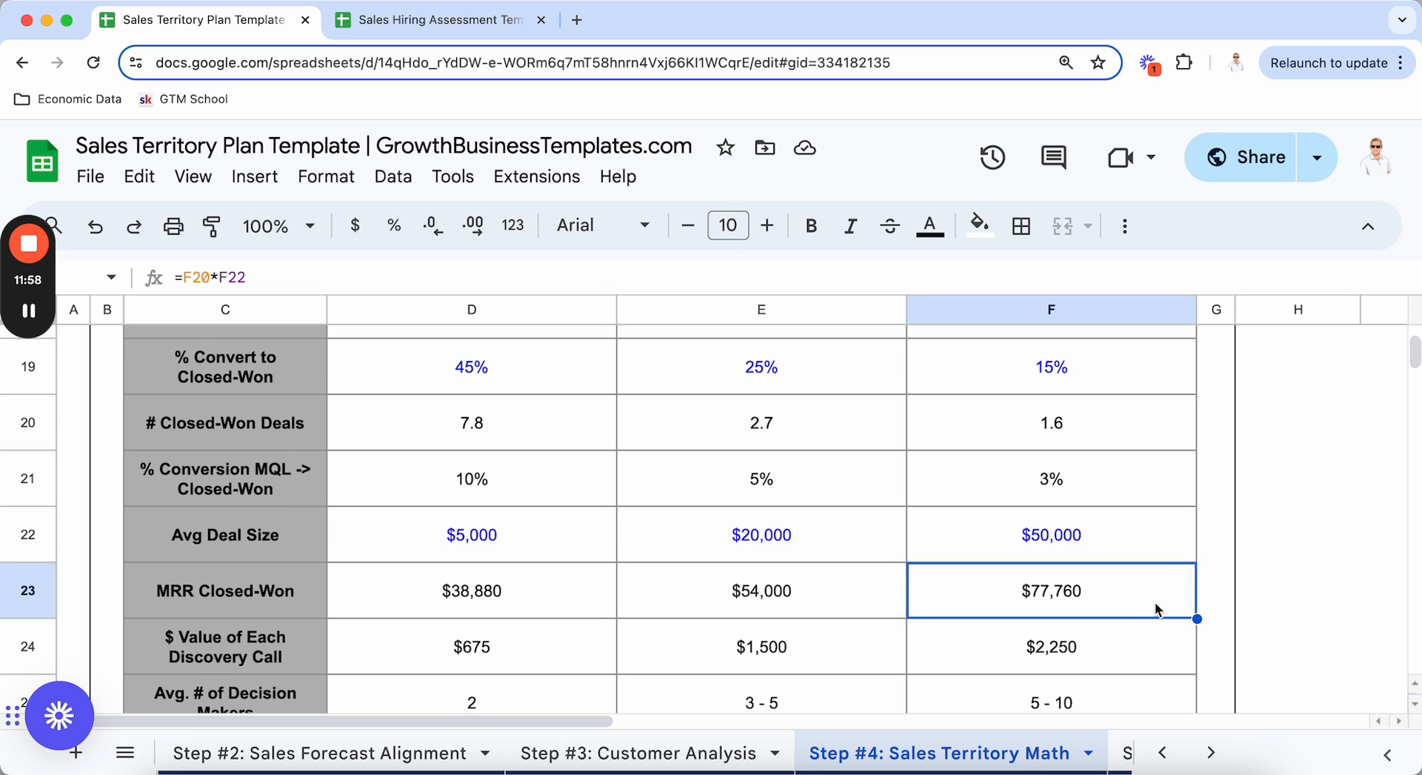
pyautogui.scroll(5, 1156, 609)
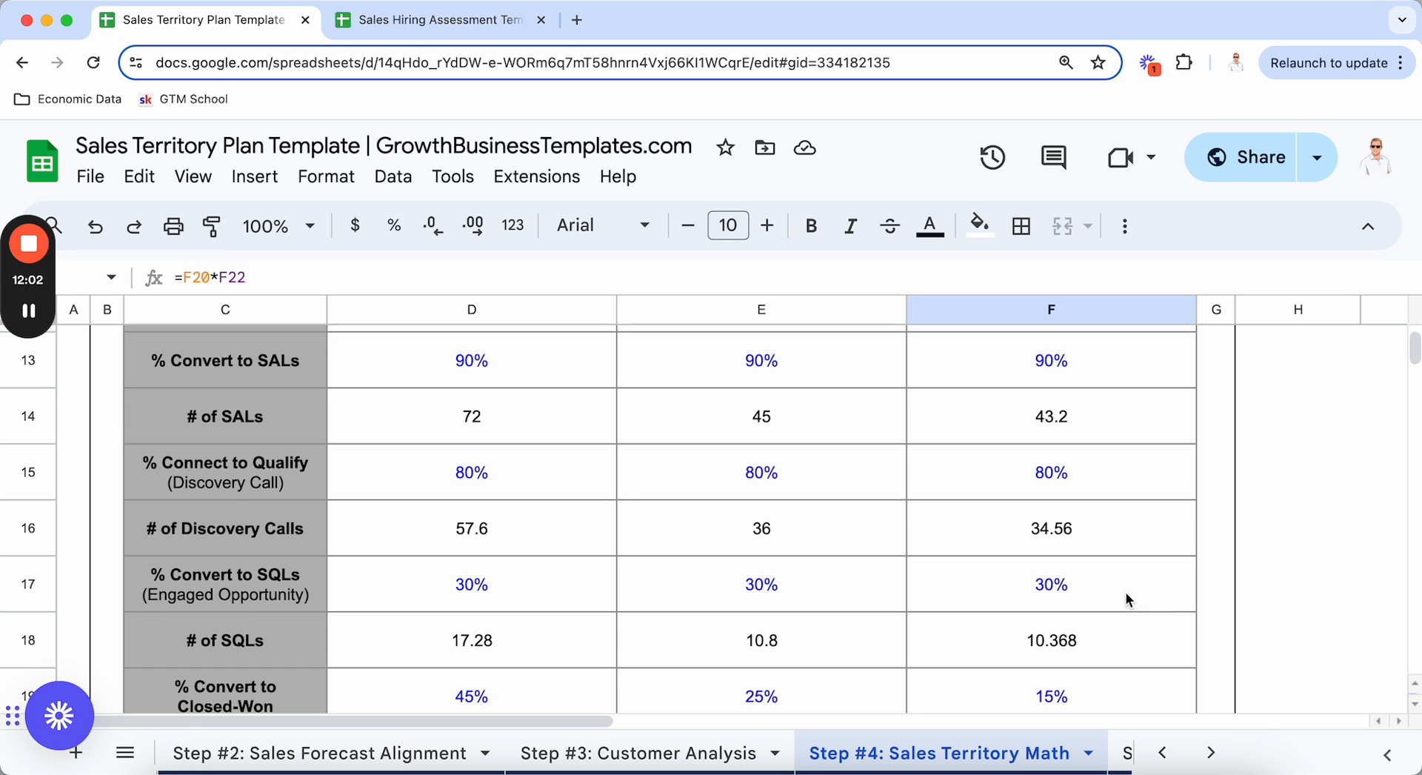
pyautogui.scroll(3, 1126, 602)
pyautogui.scroll(5, 1126, 604)
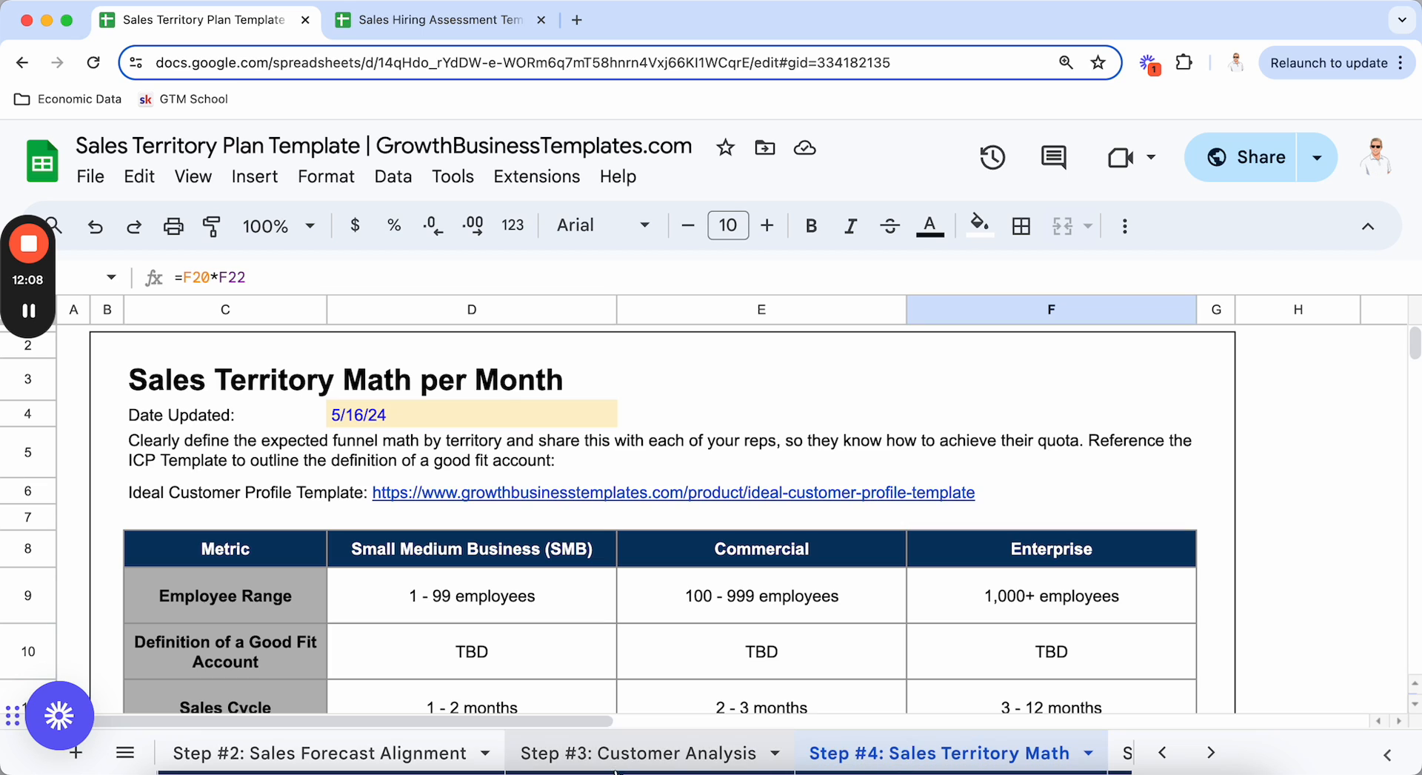
# Open the Step #5: Sales Rep Assignment to Territory sheet and examine the Territory Assignment columns through Deals Closed/Year
pyautogui.click(128, 753)
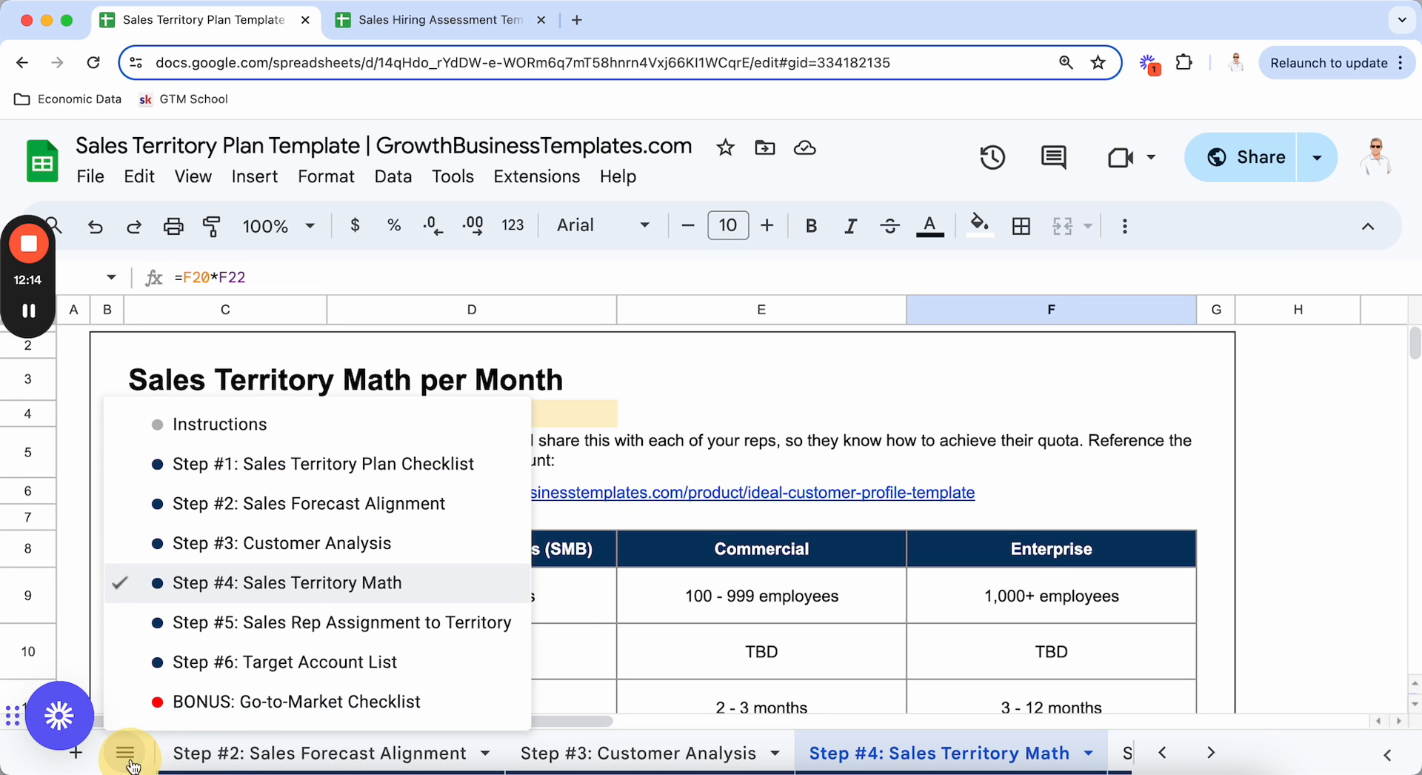
pyautogui.click(248, 635)
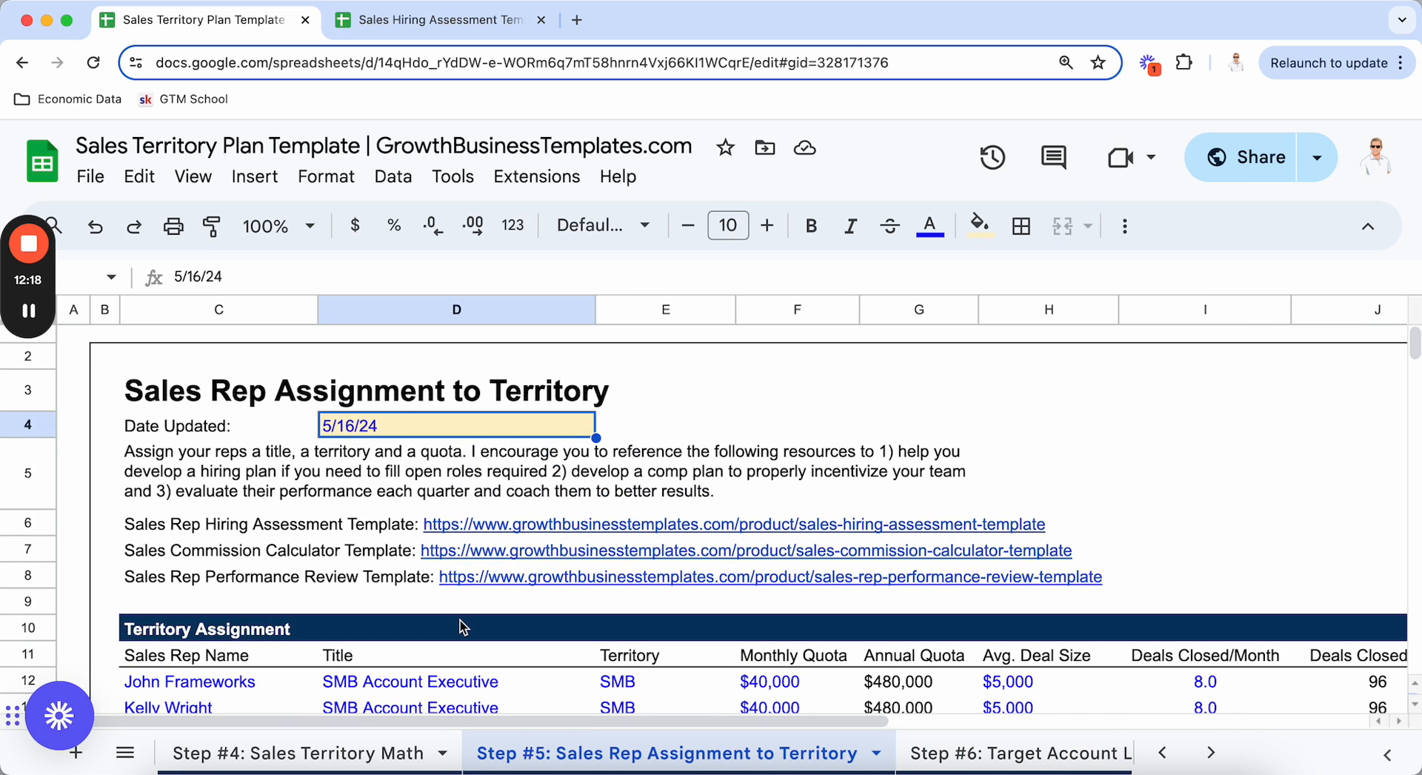
pyautogui.scroll(-3, 459, 619)
pyautogui.scroll(-3, 417, 614)
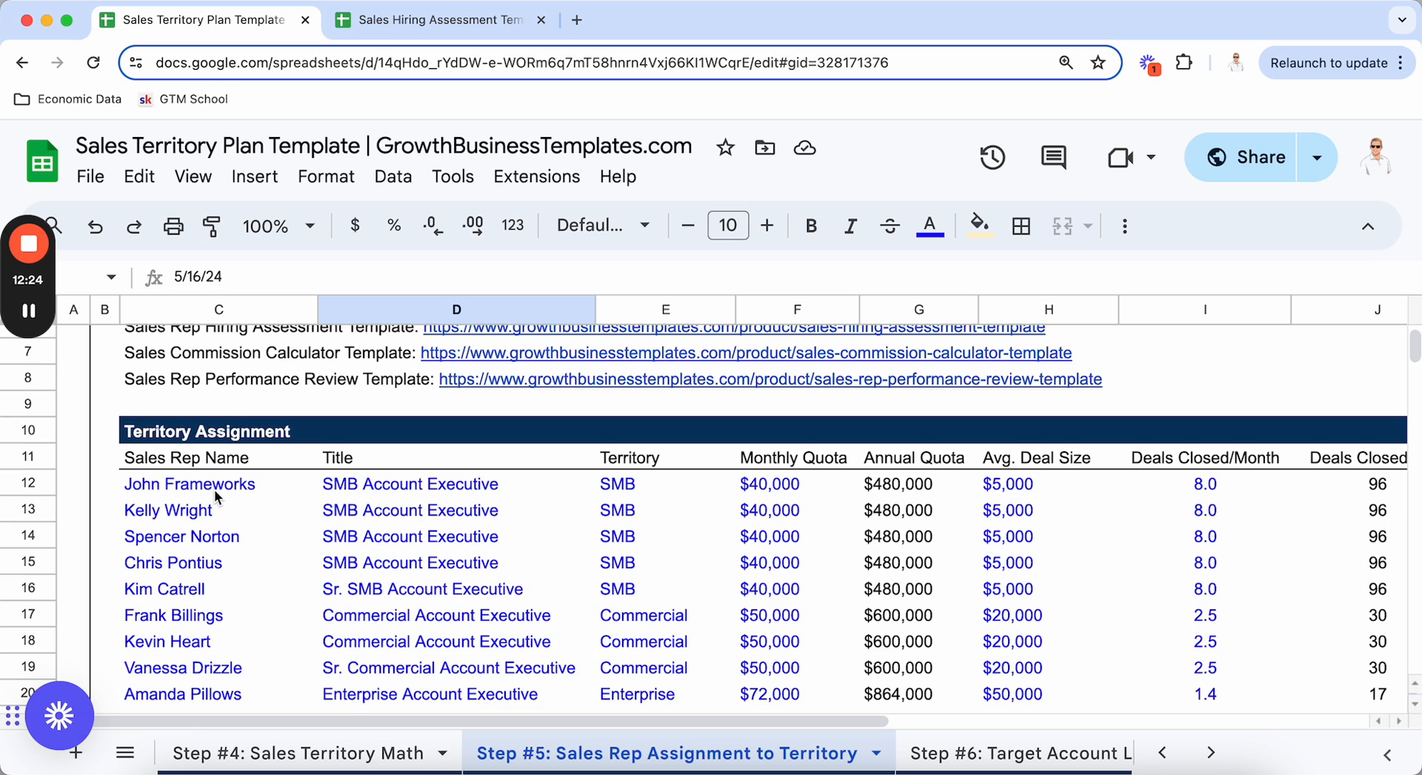
pyautogui.scroll(-1, 217, 497)
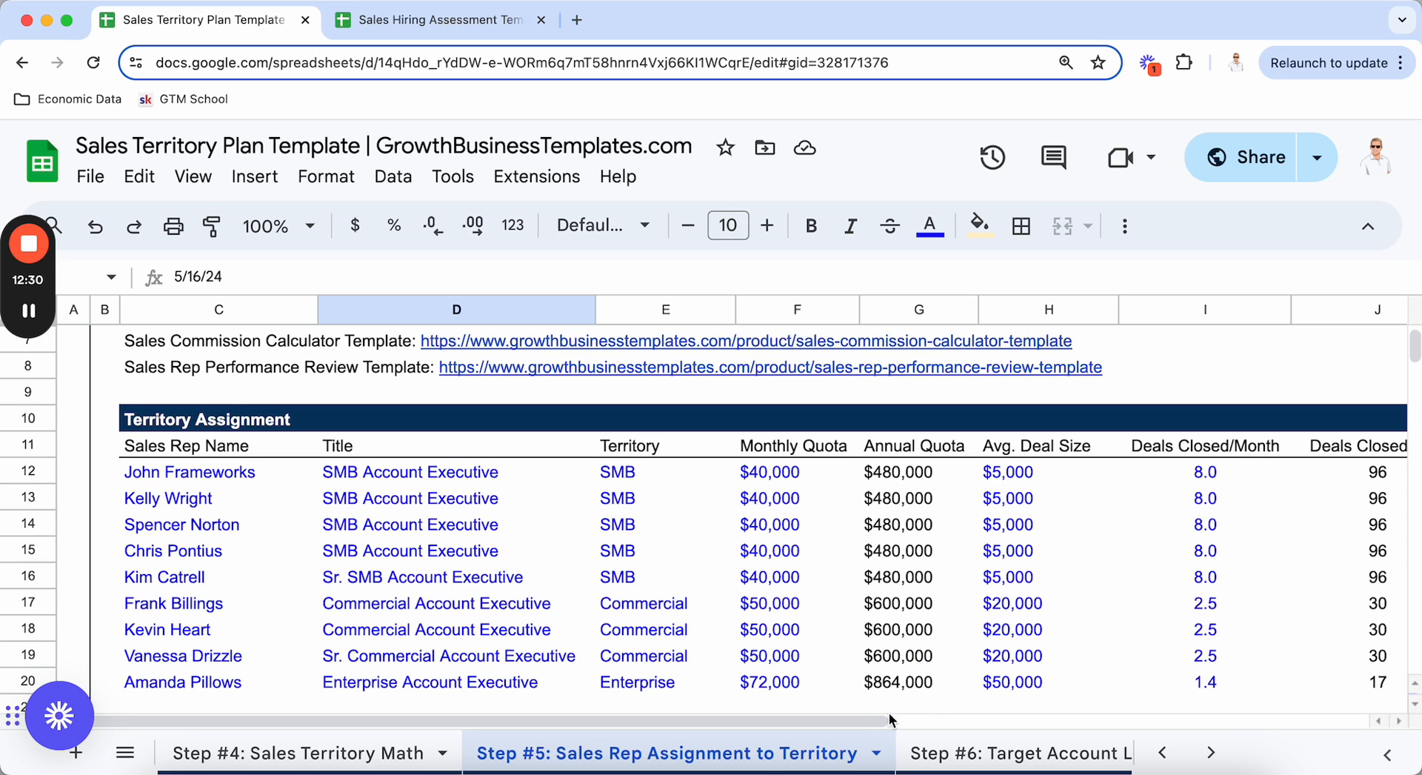
pyautogui.moveTo(815, 721); pyautogui.dragTo(957, 727)
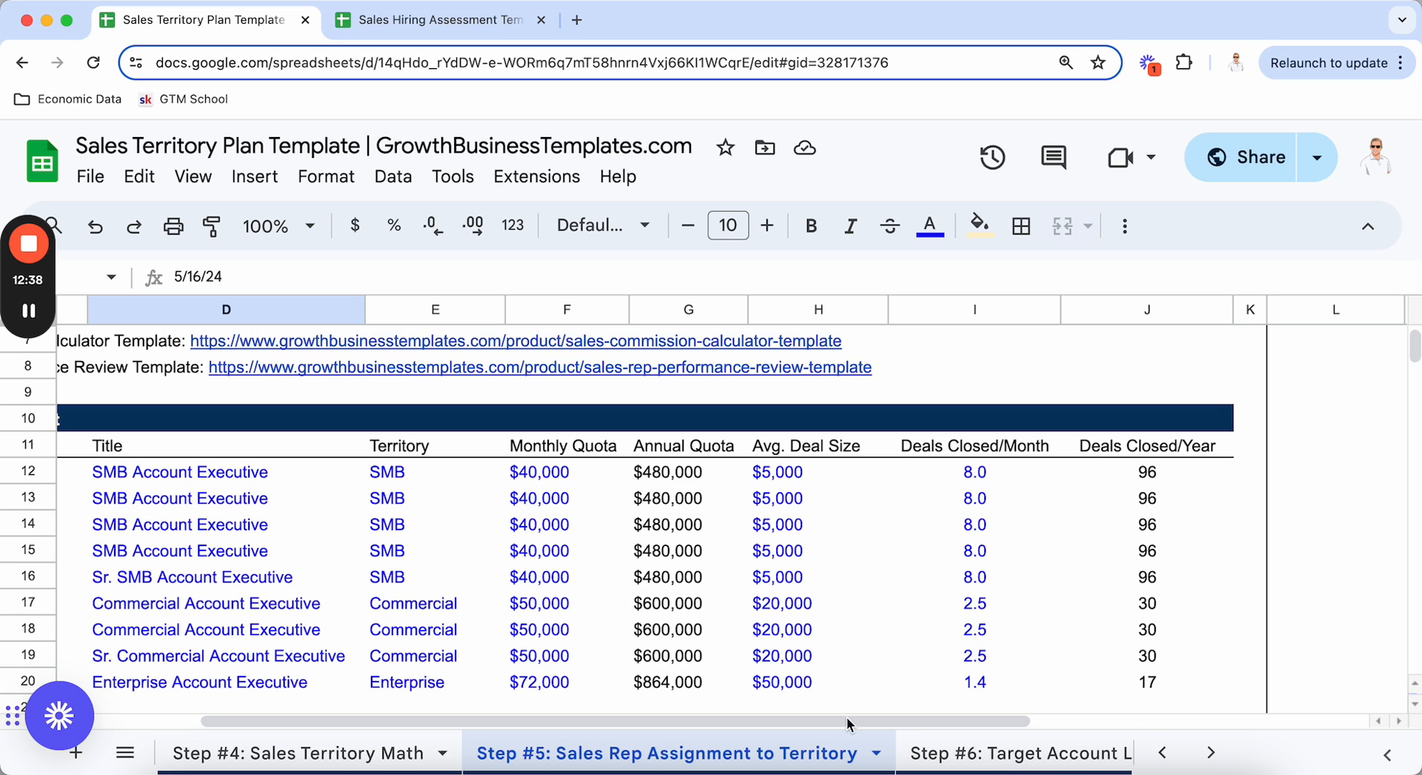
# Open the Step #6: Target Account List sheet and examine its header fields, the rep name cell and the Account List columns
pyautogui.hscroll(-3, 705, 726)
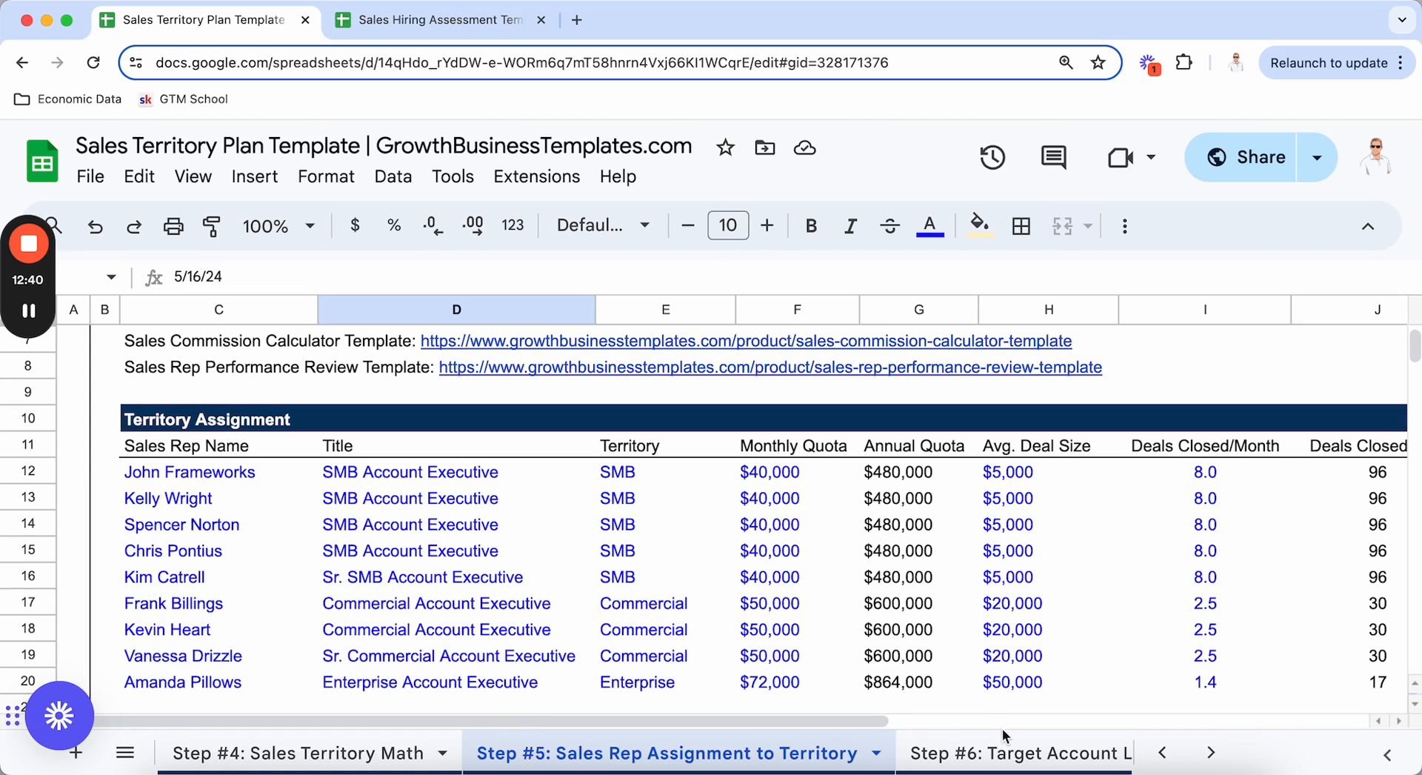
pyautogui.click(1011, 756)
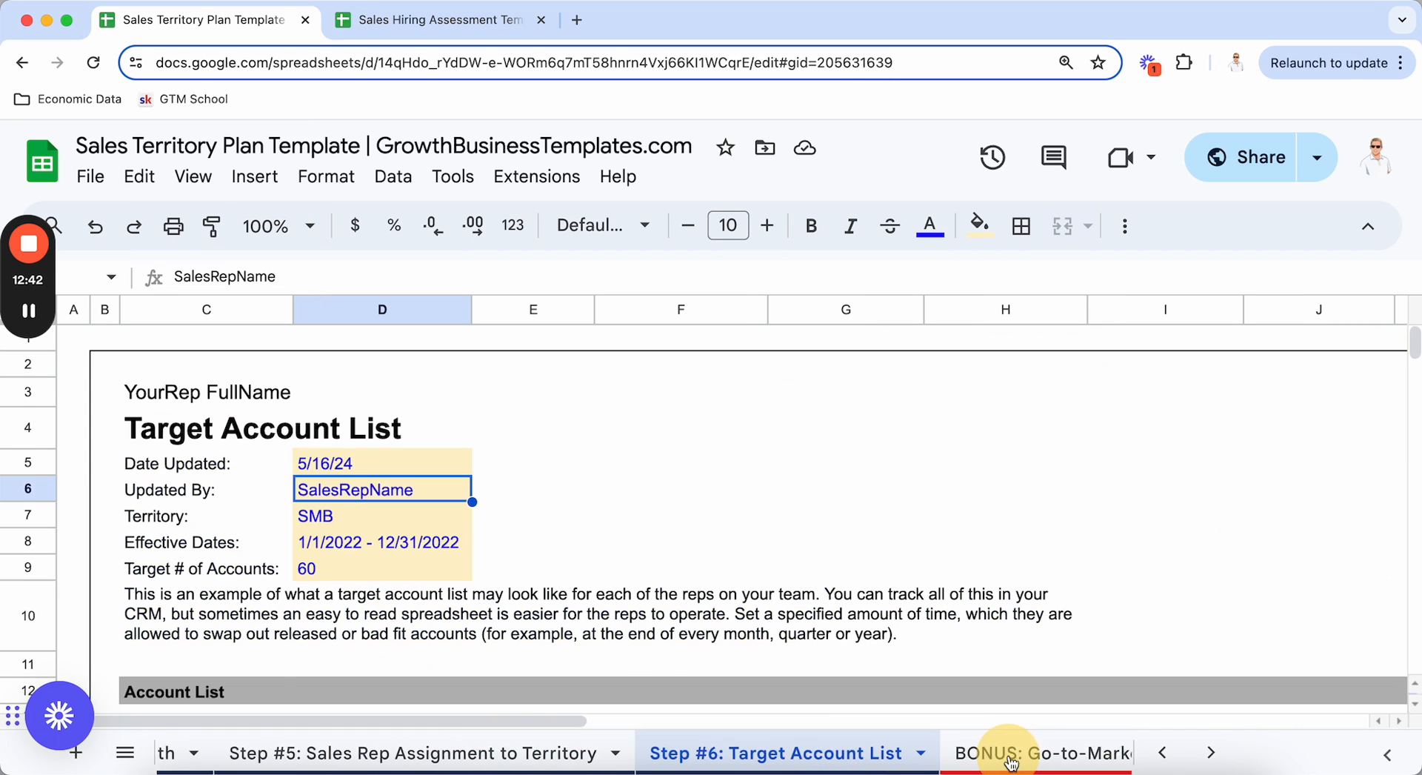
pyautogui.scroll(-5, 669, 649)
pyautogui.scroll(-2, 668, 645)
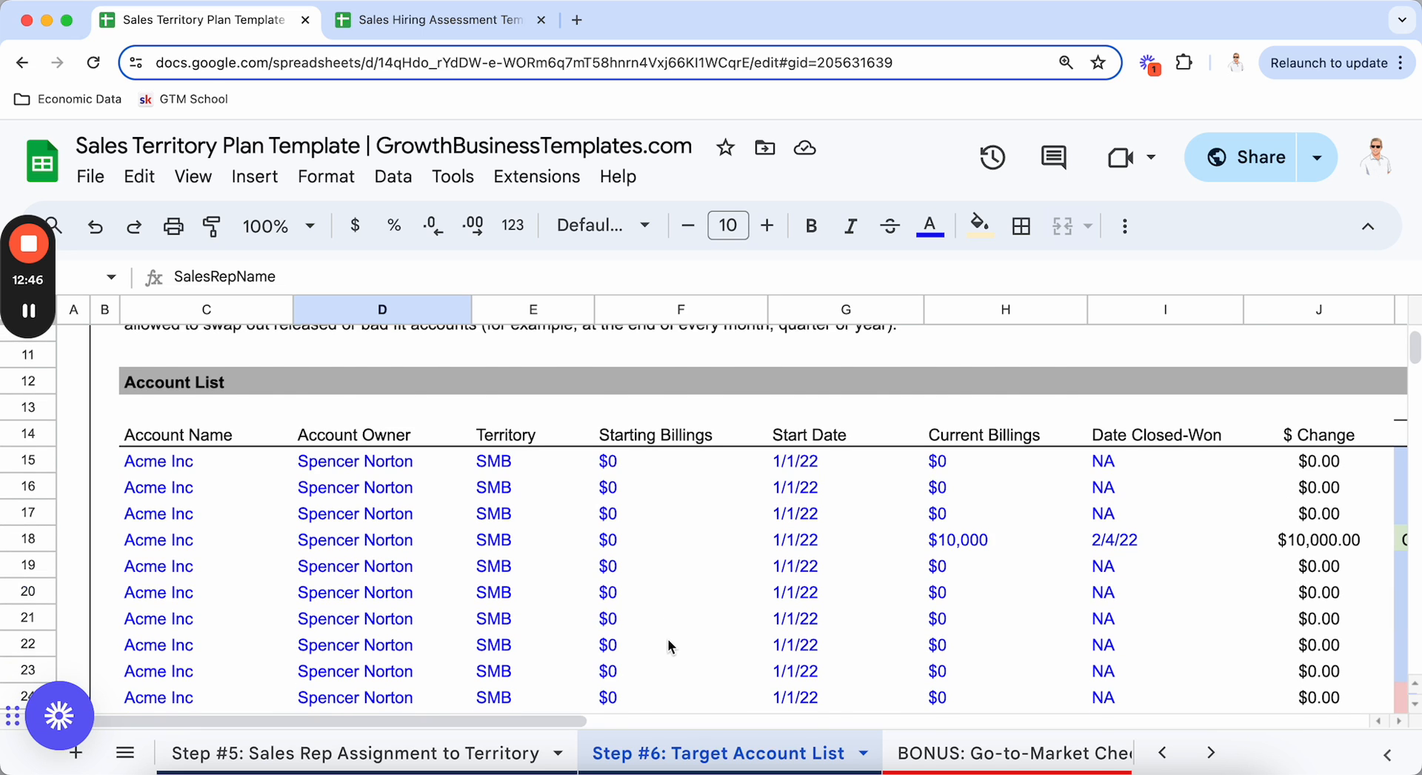
pyautogui.scroll(5, 668, 638)
pyautogui.scroll(1, 479, 516)
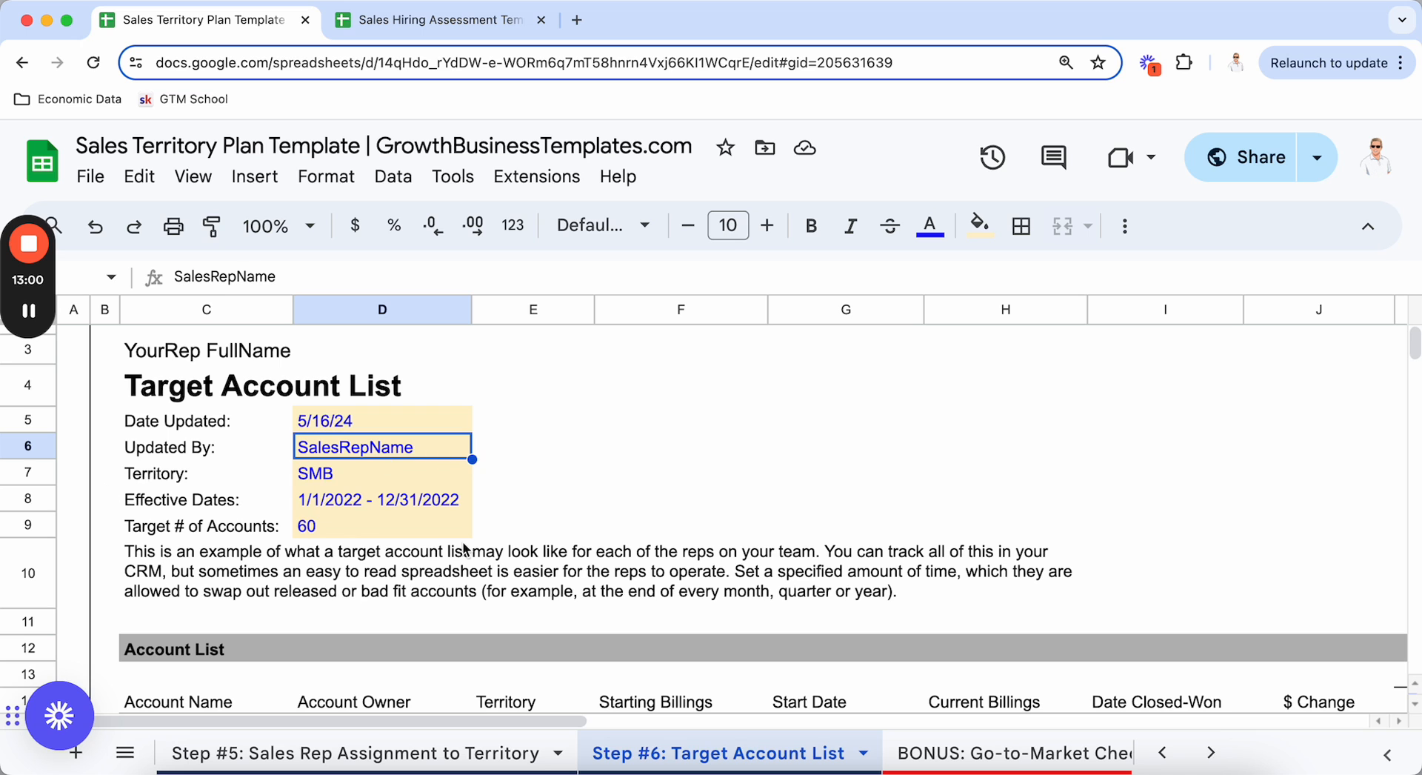
pyautogui.scroll(-4, 444, 605)
pyautogui.scroll(-3, 462, 607)
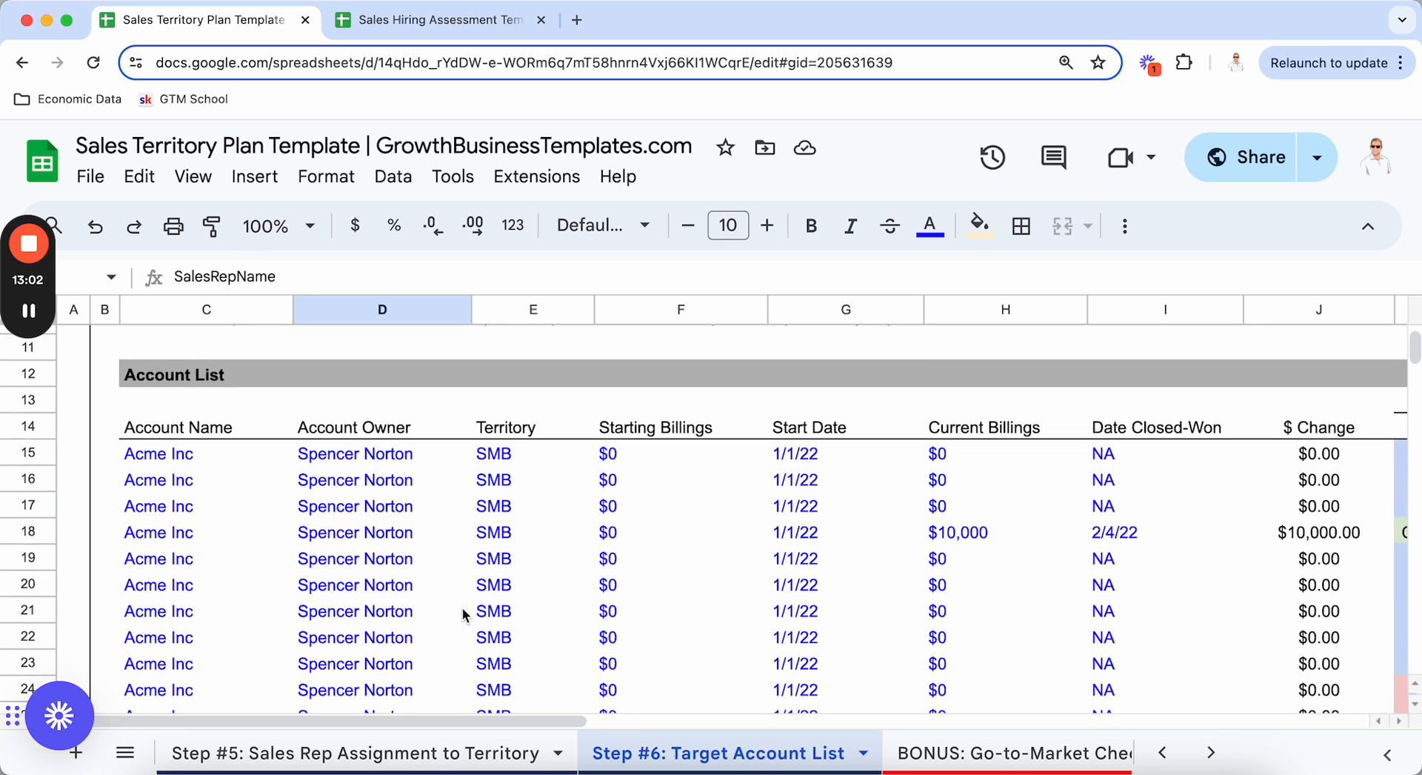
pyautogui.scroll(8, 664, 661)
pyautogui.click(157, 397)
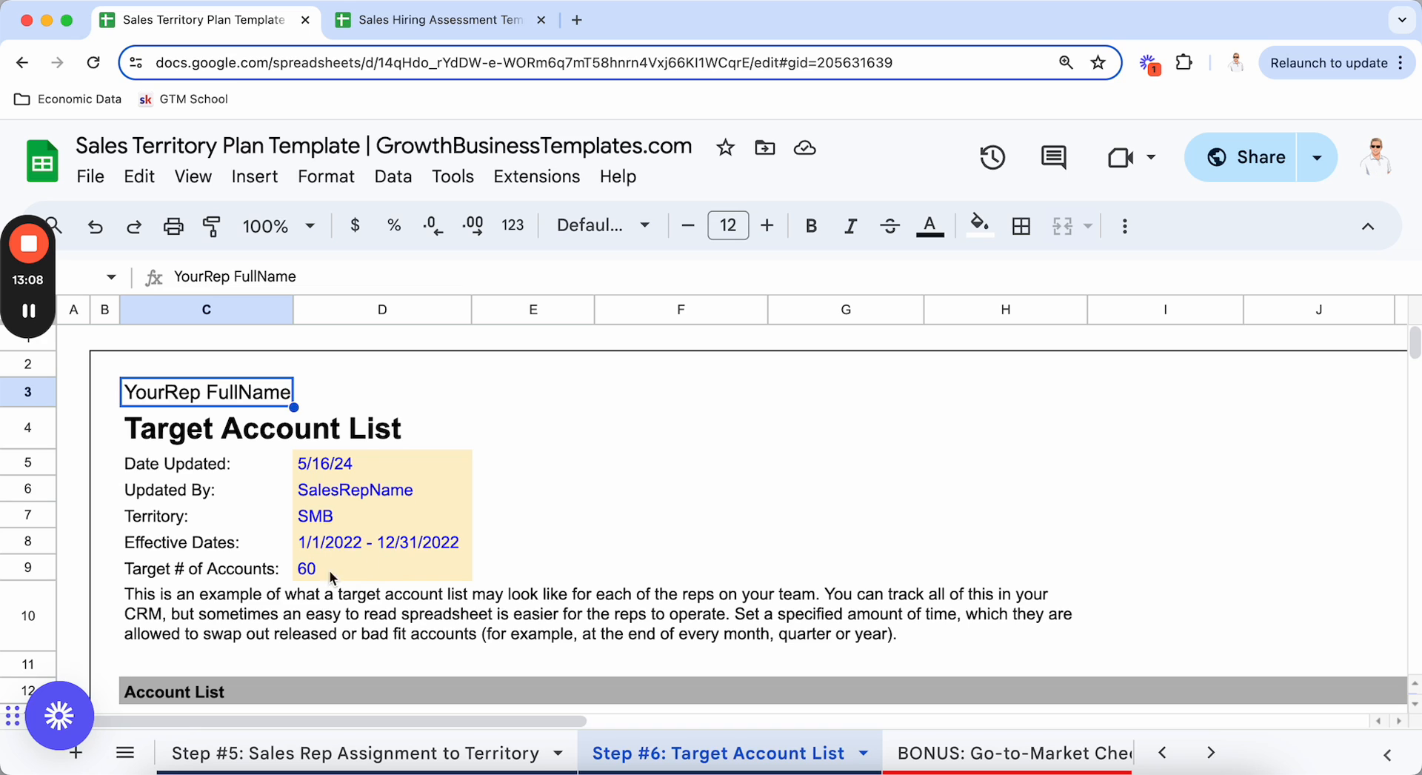
# Set the Effective Dates of the Target Account List to 1/1/2025 - 12/31/2025
pyautogui.scroll(-1, 331, 604)
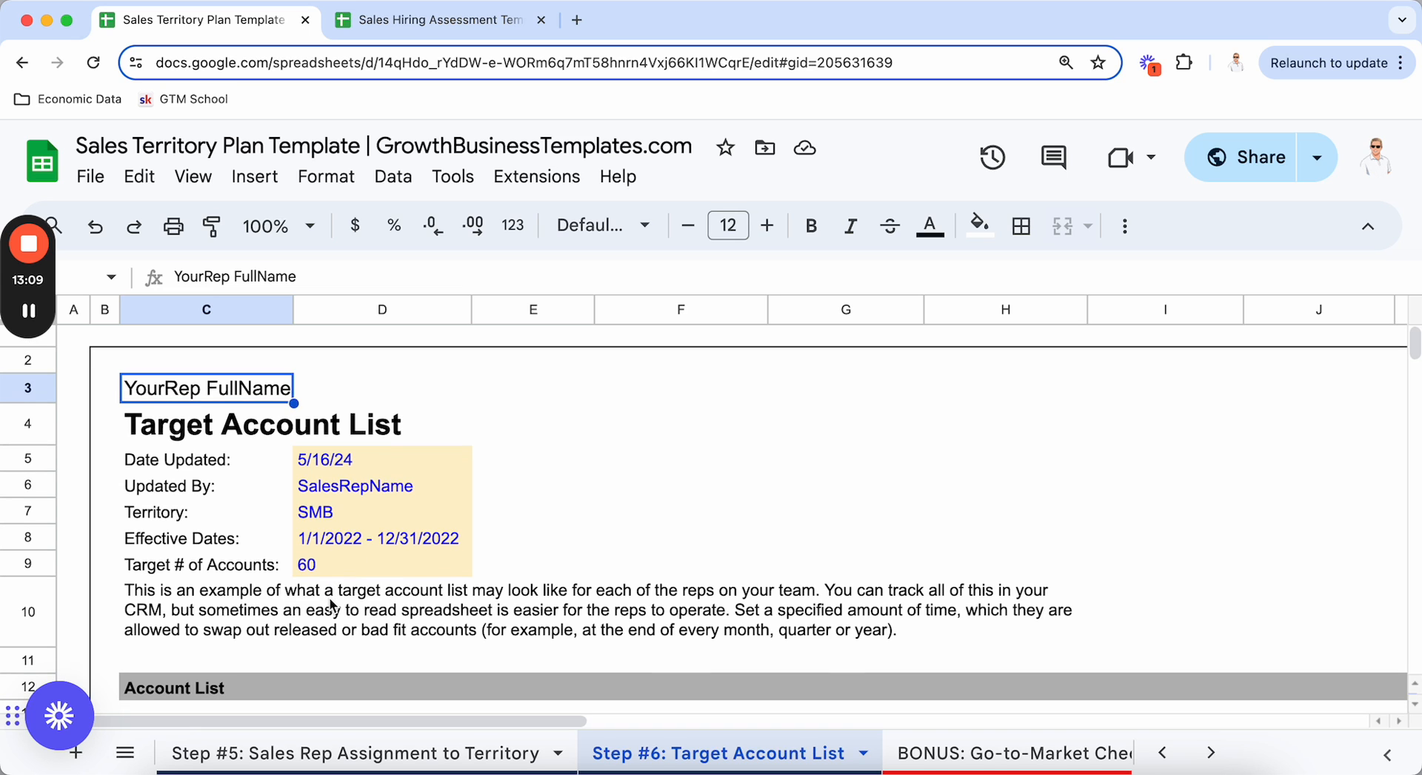
pyautogui.doubleClick(333, 539)
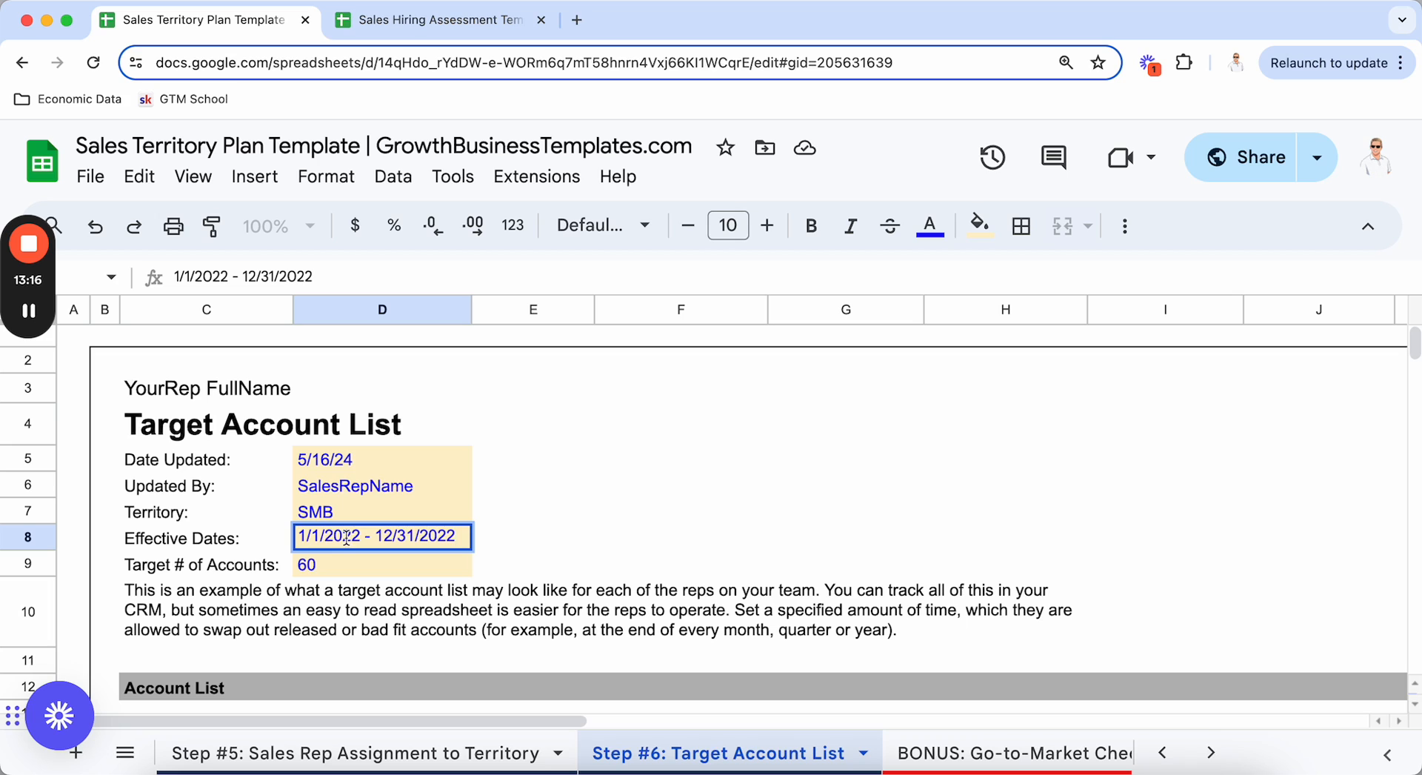
pyautogui.press('BackSpace')
pyautogui.write('4')
pyautogui.write('5')
pyautogui.press('Right')
pyautogui.press('BackSpace')
pyautogui.write('5')
pyautogui.press('Tab')
pyautogui.press('Down')
pyautogui.press('Left')
pyautogui.press('Up')
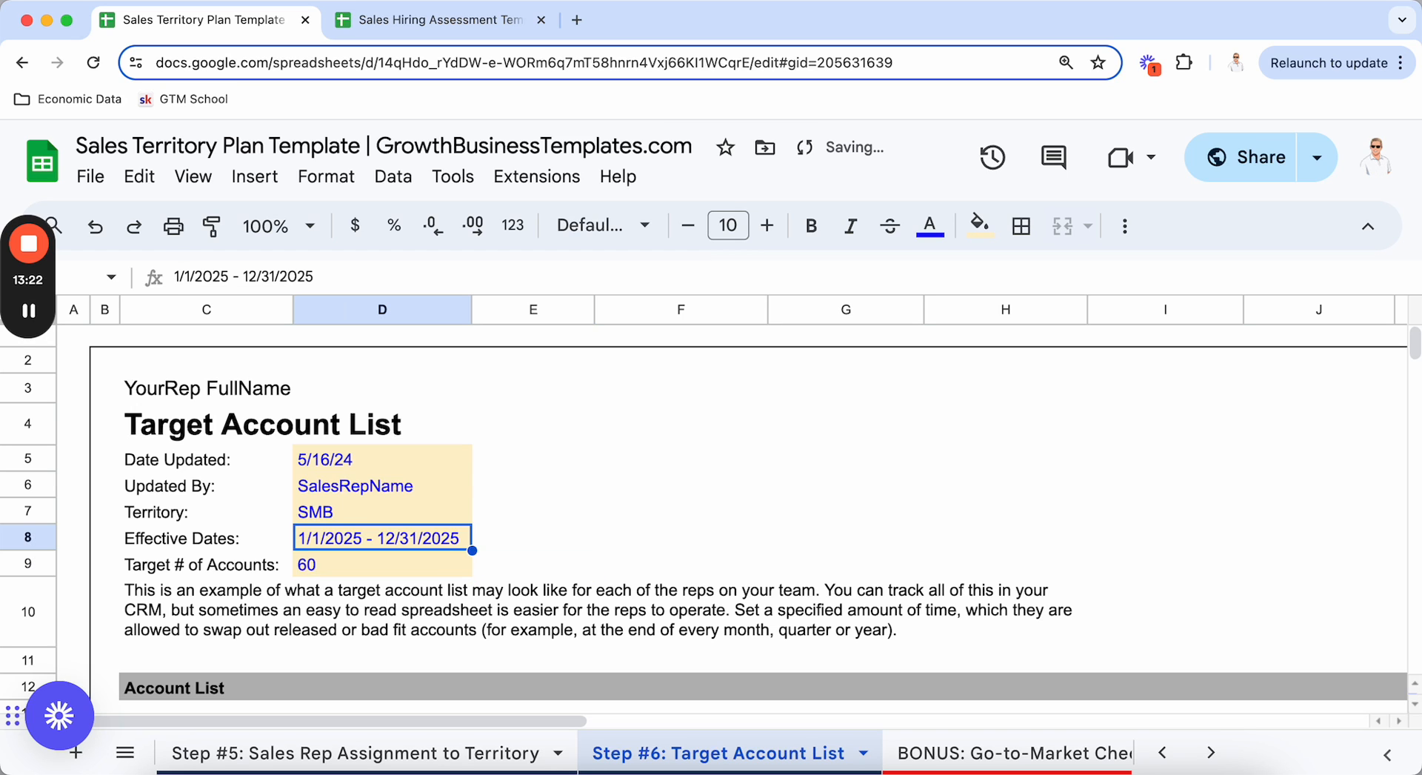
# Inspect the Target # of Accounts cell and the Account Owner and Territory entries of the first listed account
pyautogui.press('Down')
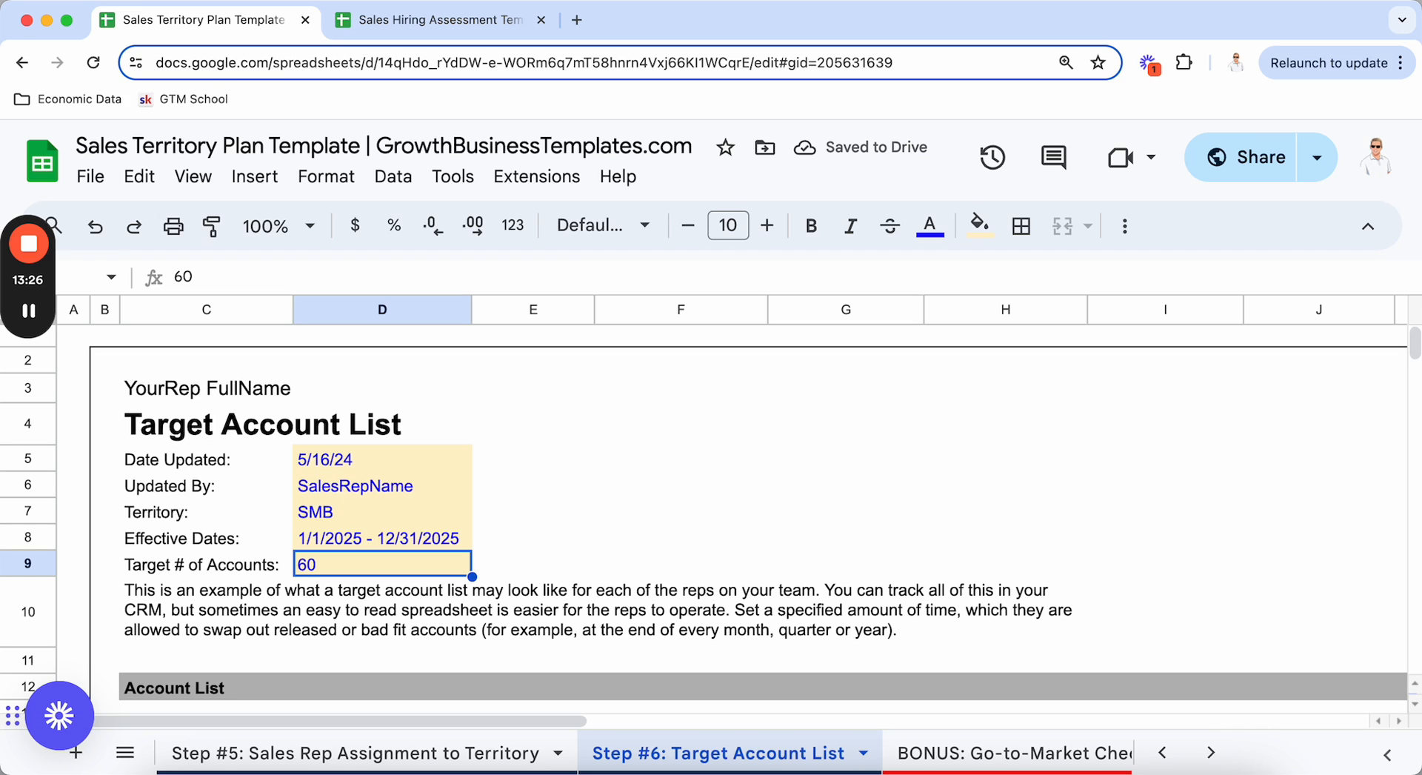
pyautogui.scroll(-2, 376, 545)
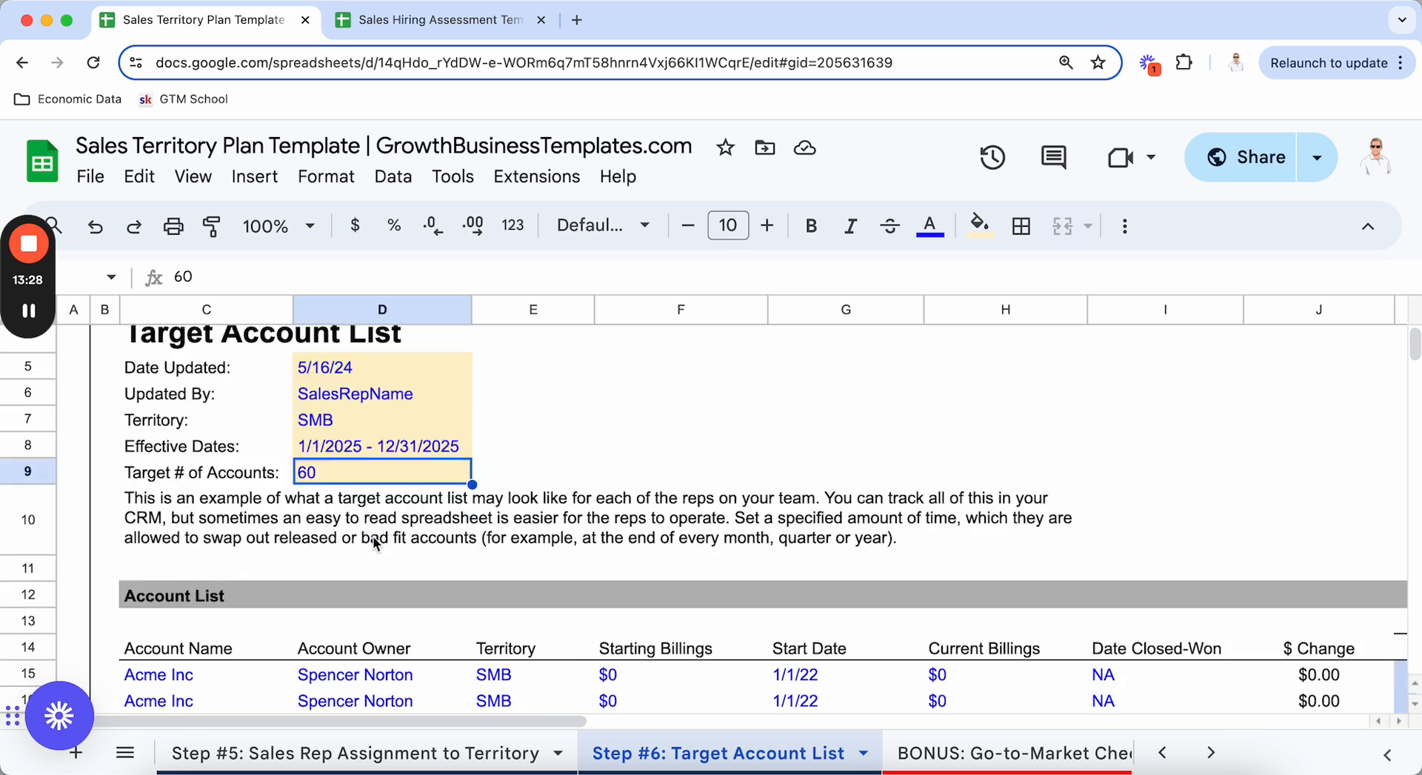
pyautogui.scroll(-5, 377, 544)
pyautogui.scroll(-1, 382, 606)
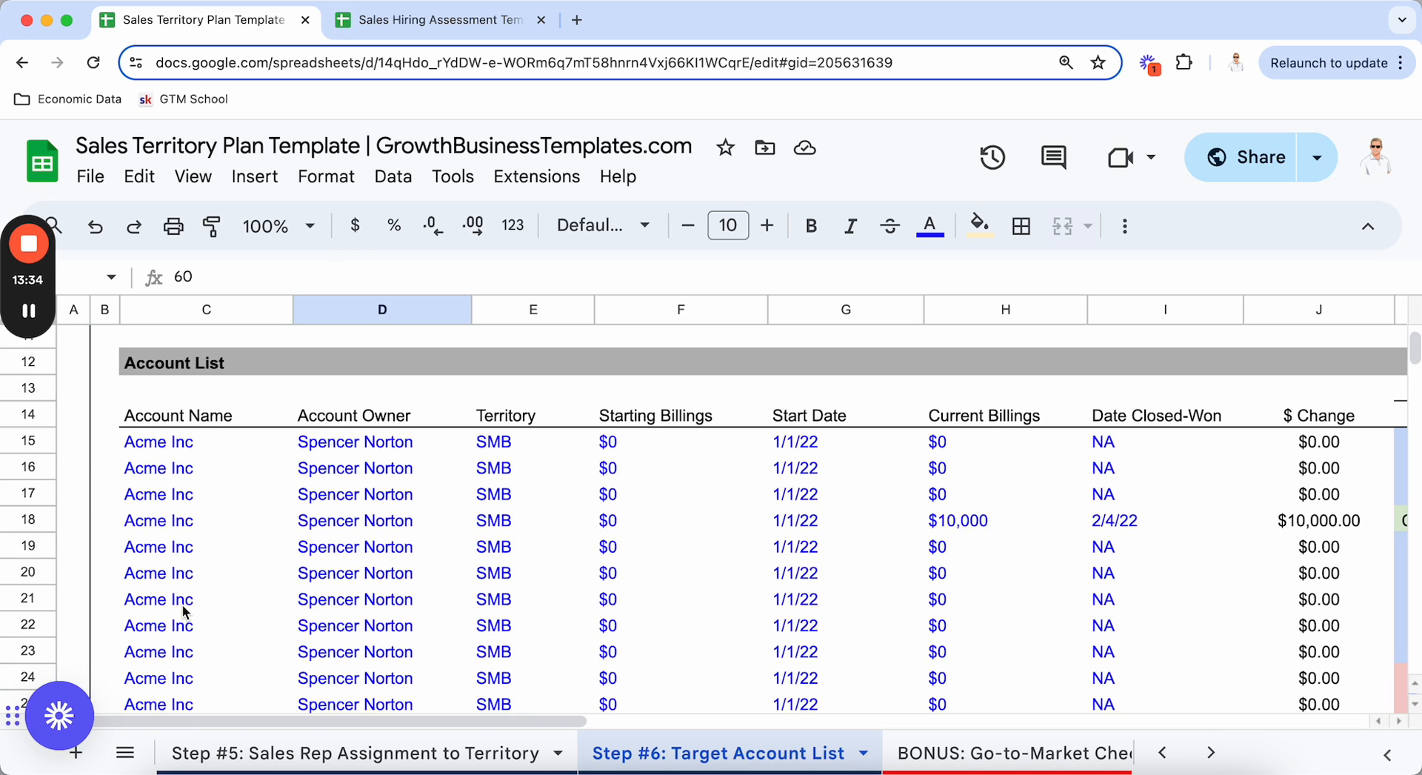
pyautogui.click(403, 444)
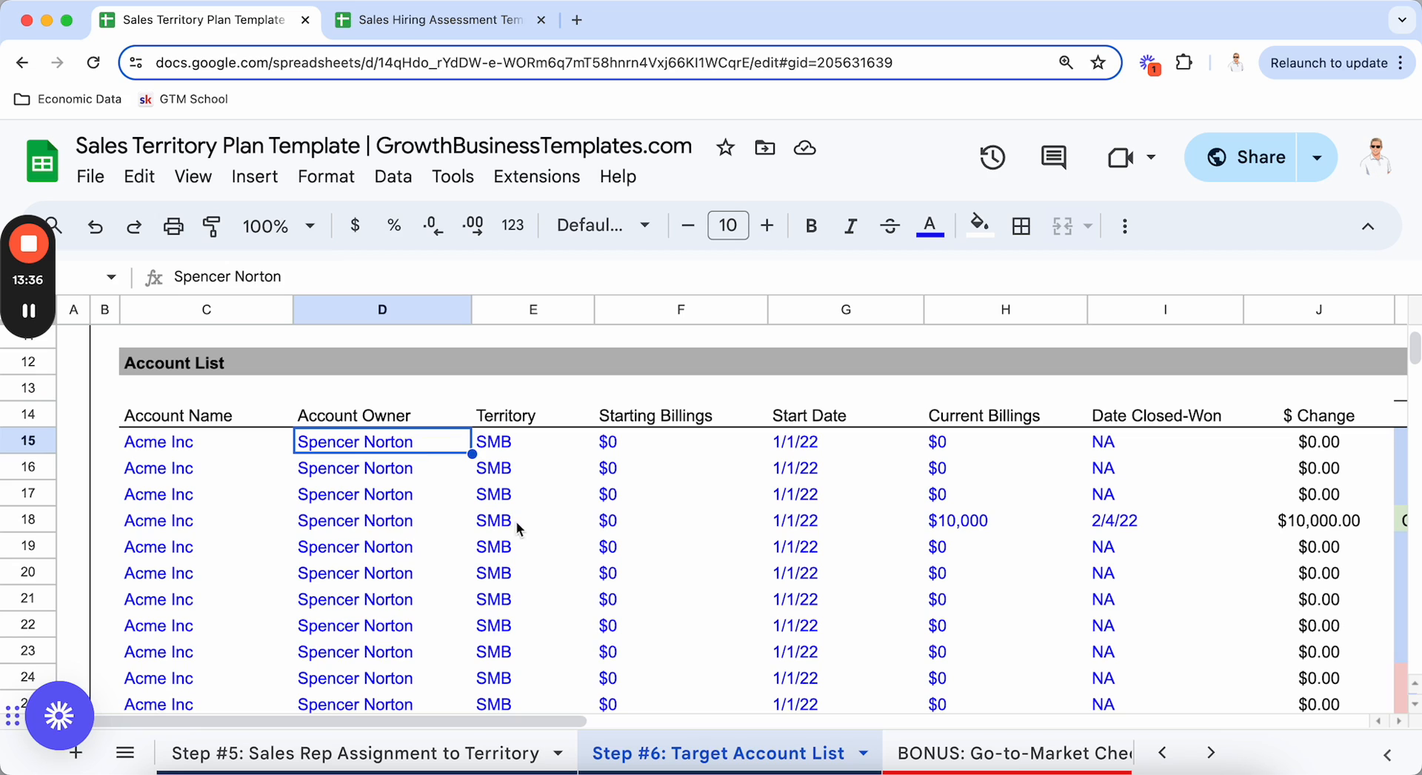
pyautogui.click(516, 444)
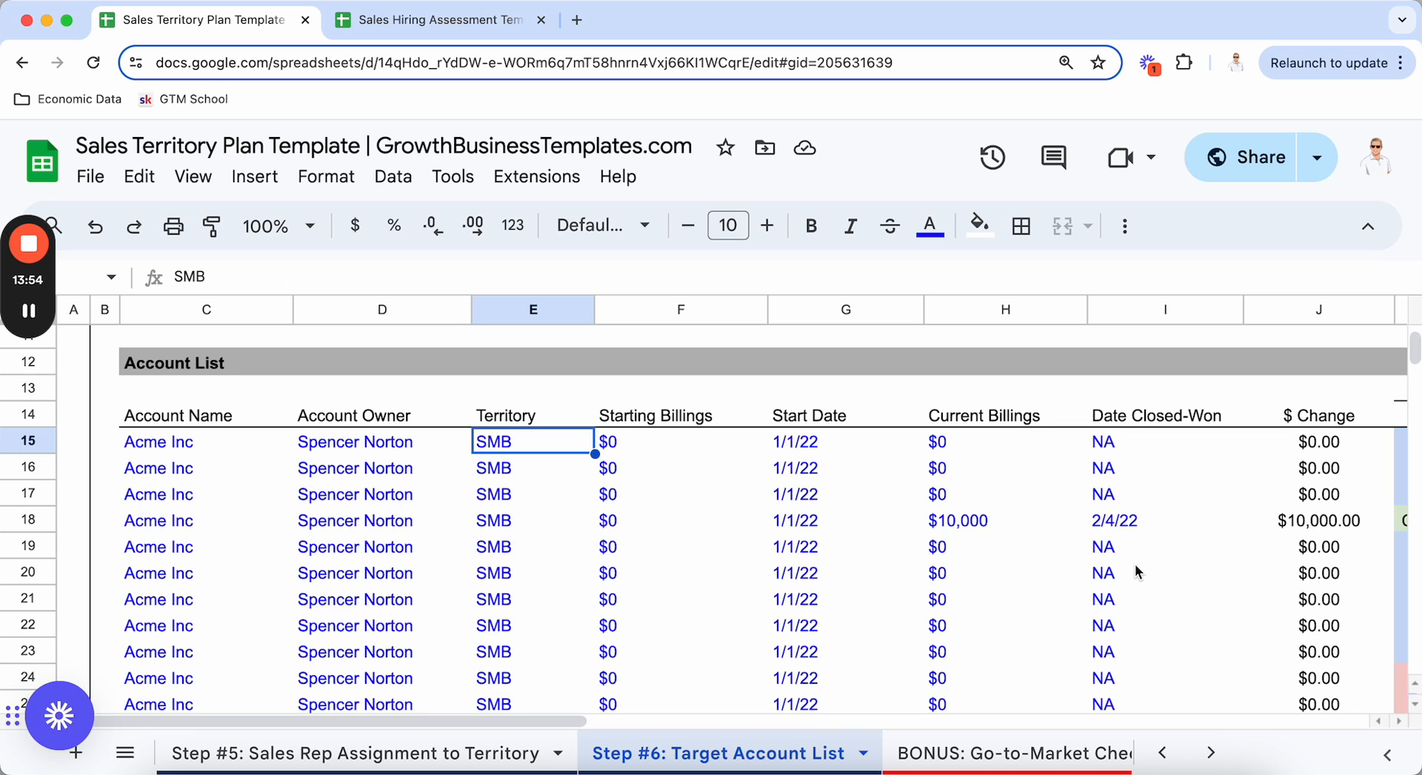
# Examine the Account List across its full width, including the quarterly Progression of Account Status columns and Notes
pyautogui.scroll(5, 1113, 651)
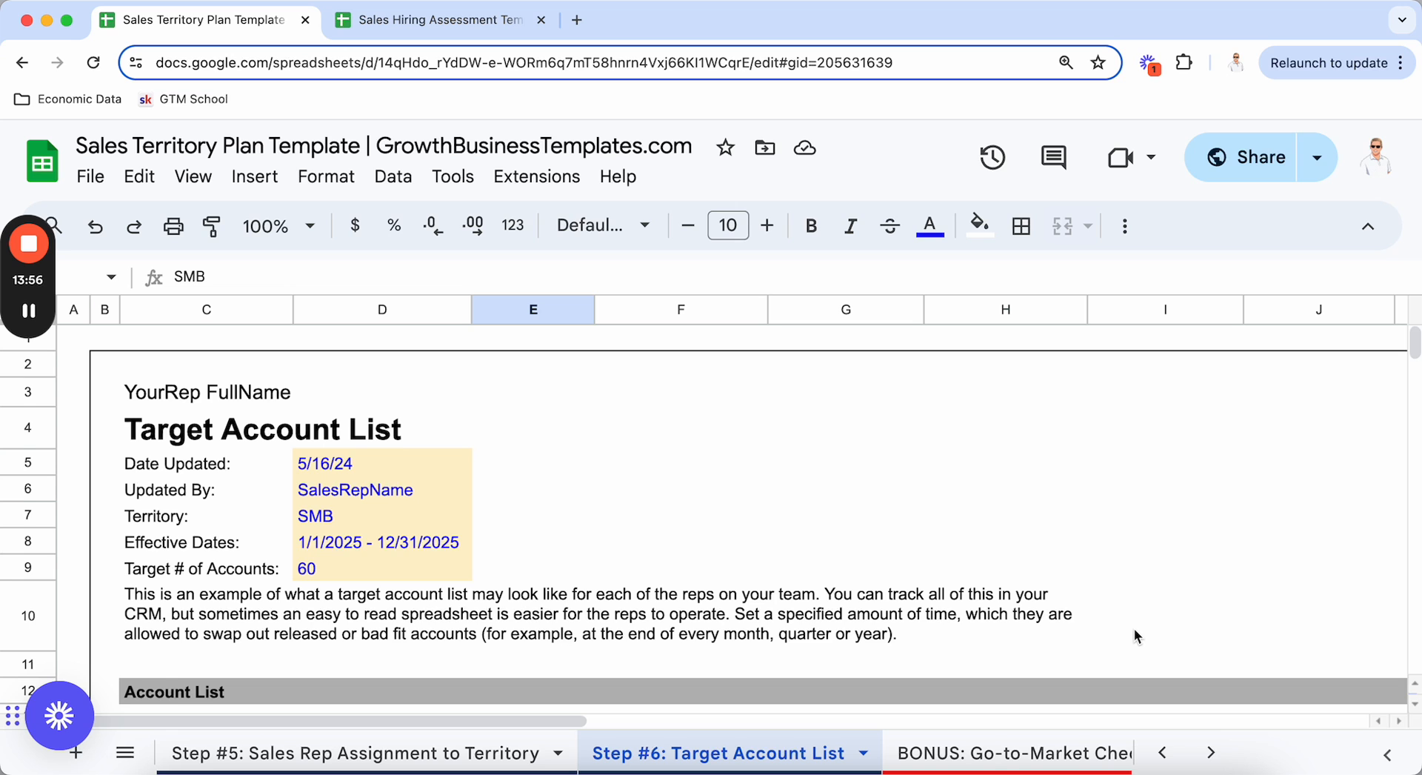
pyautogui.press('super+minus')
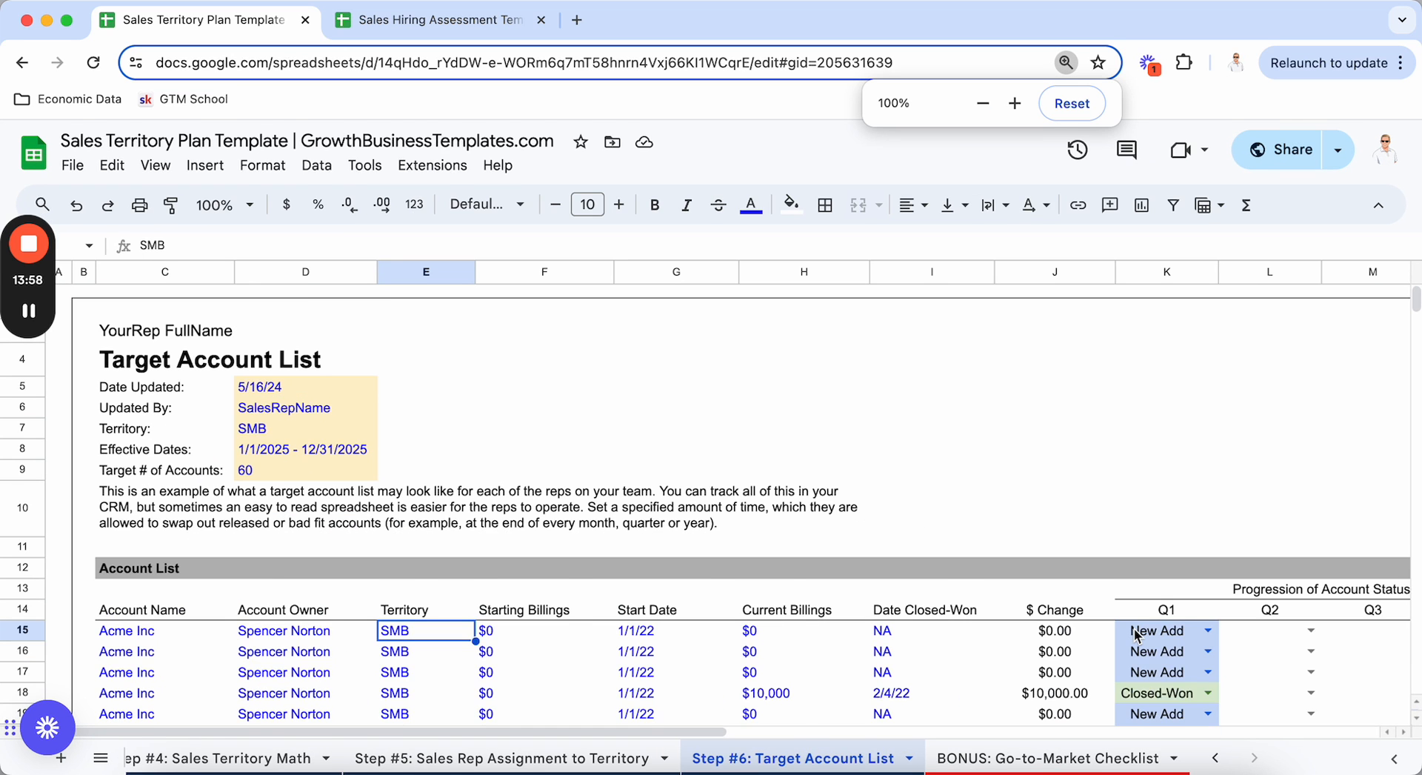
pyautogui.press('super+minus')
pyautogui.press('super+minus')
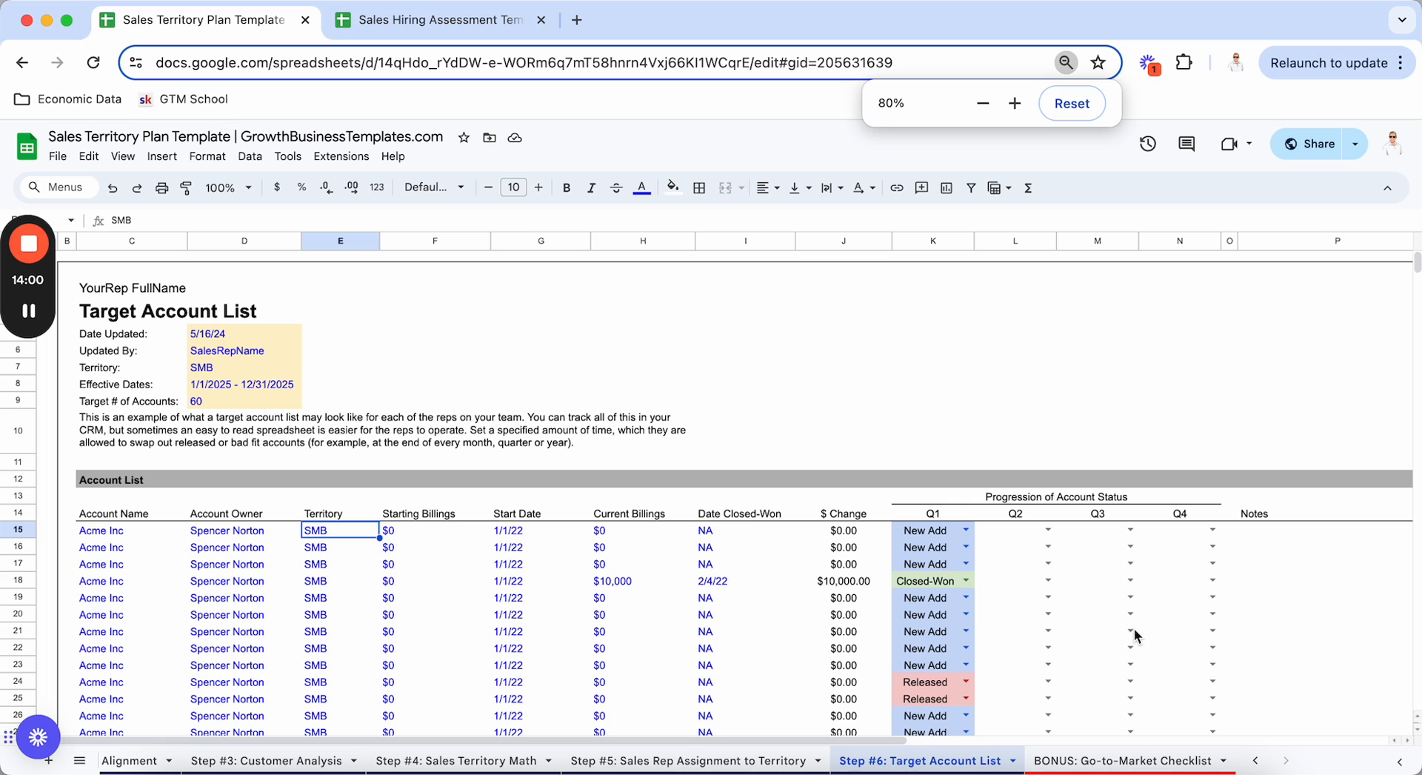
pyautogui.scroll(-6, 1191, 587)
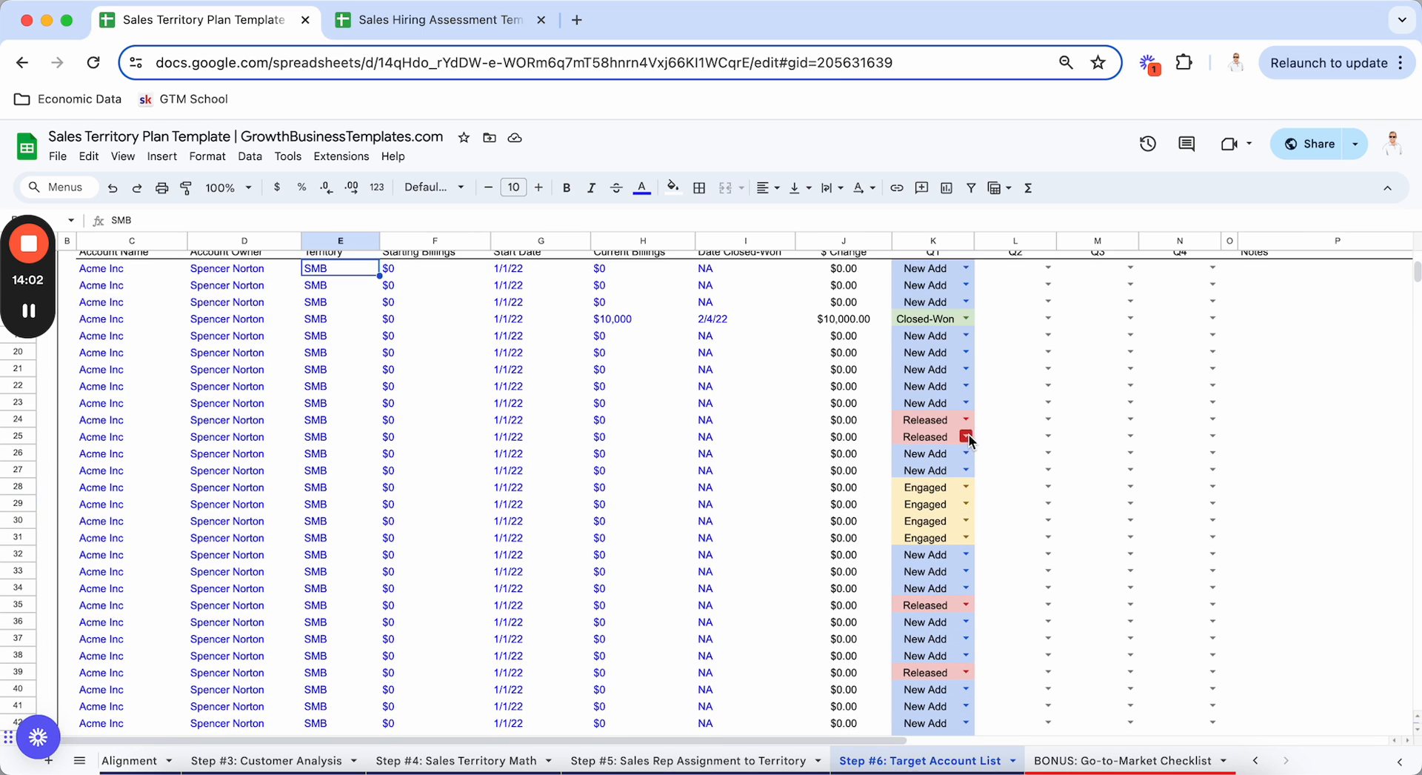
pyautogui.scroll(3, 967, 440)
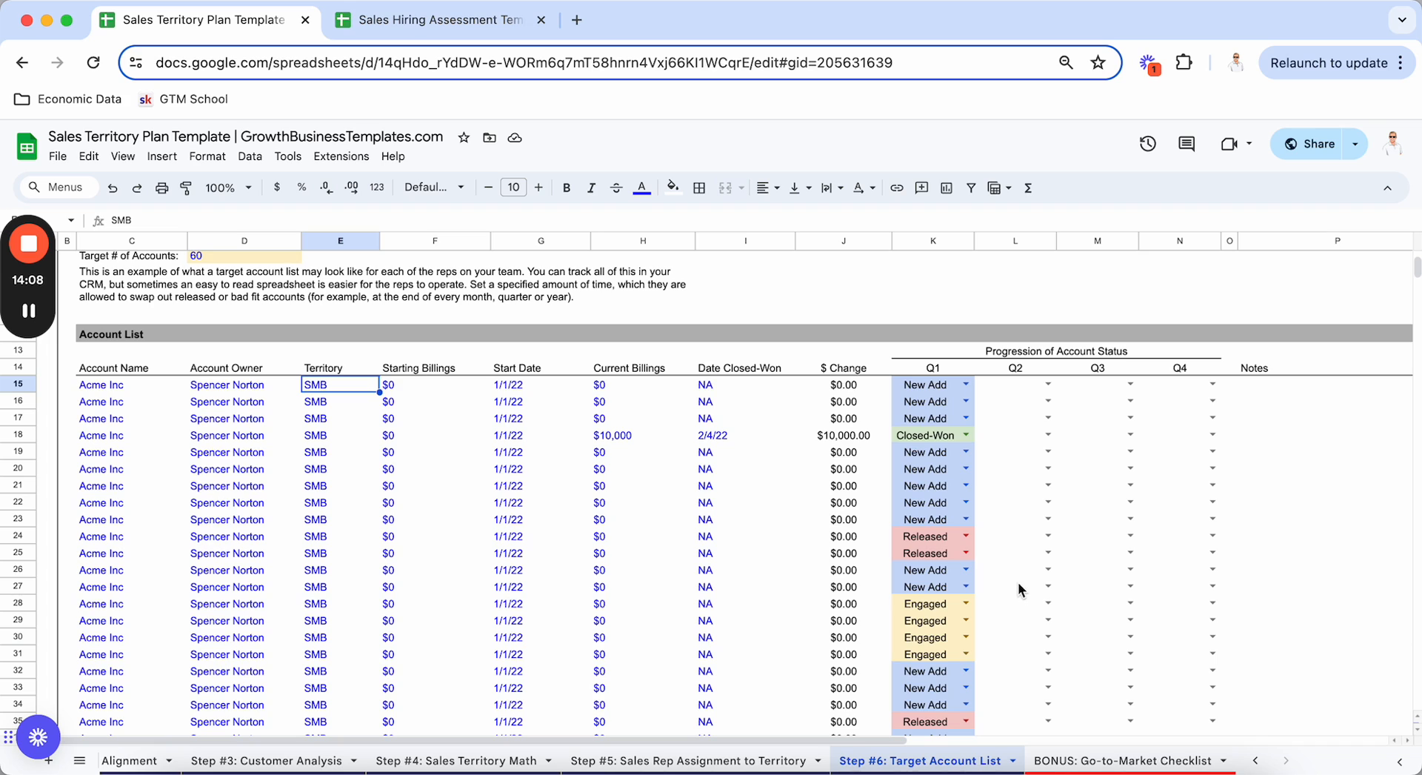
# View the available Q1 status options for the account in row 17 without choosing a different one
pyautogui.click(965, 418)
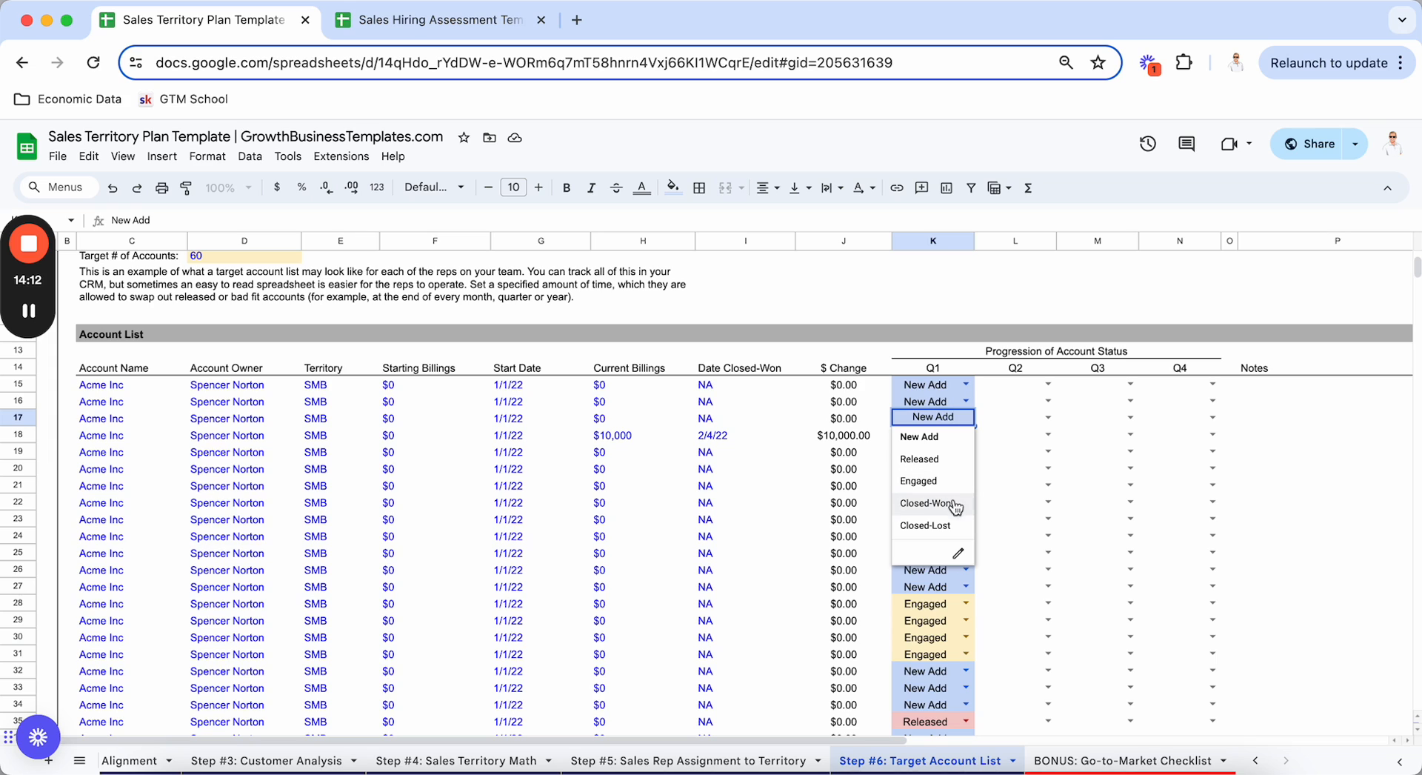
pyautogui.click(1027, 474)
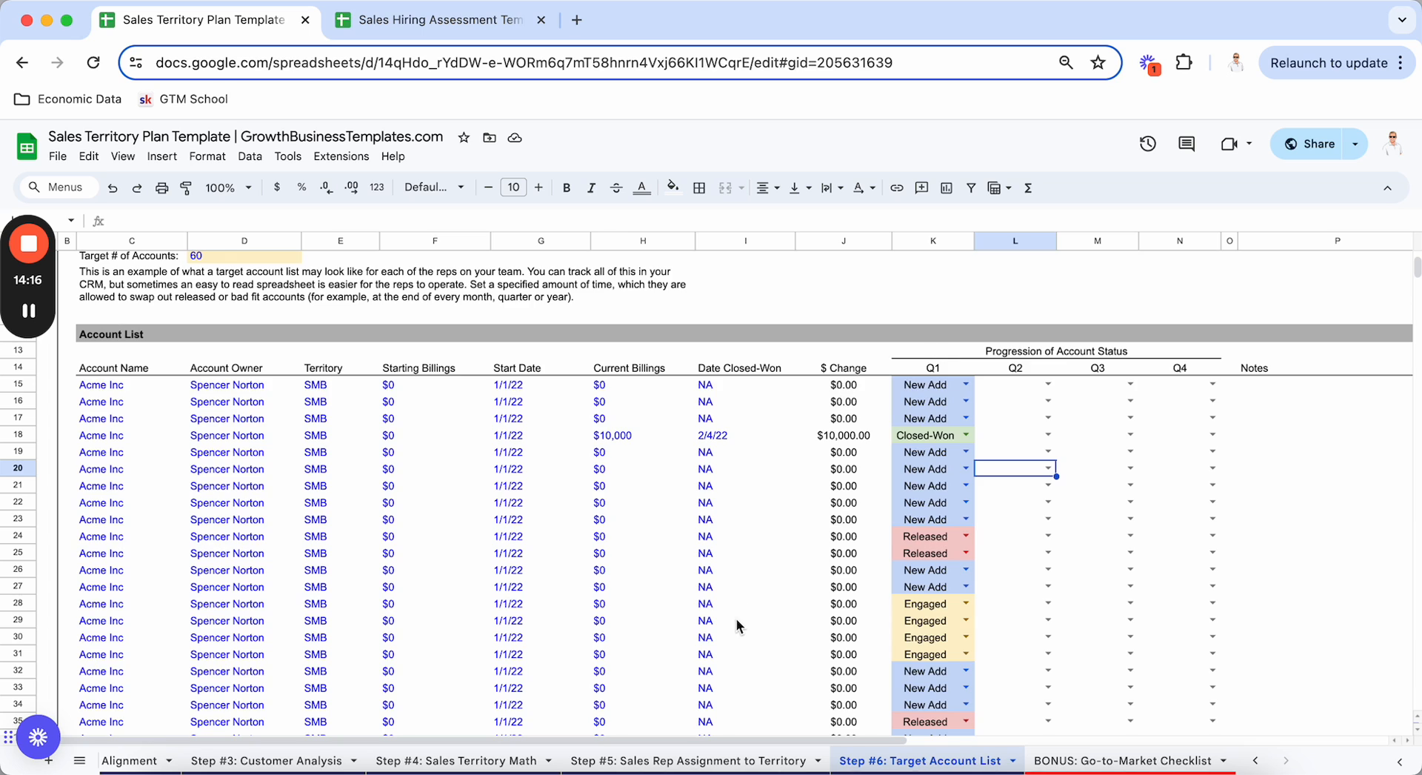
pyautogui.scroll(3, 737, 628)
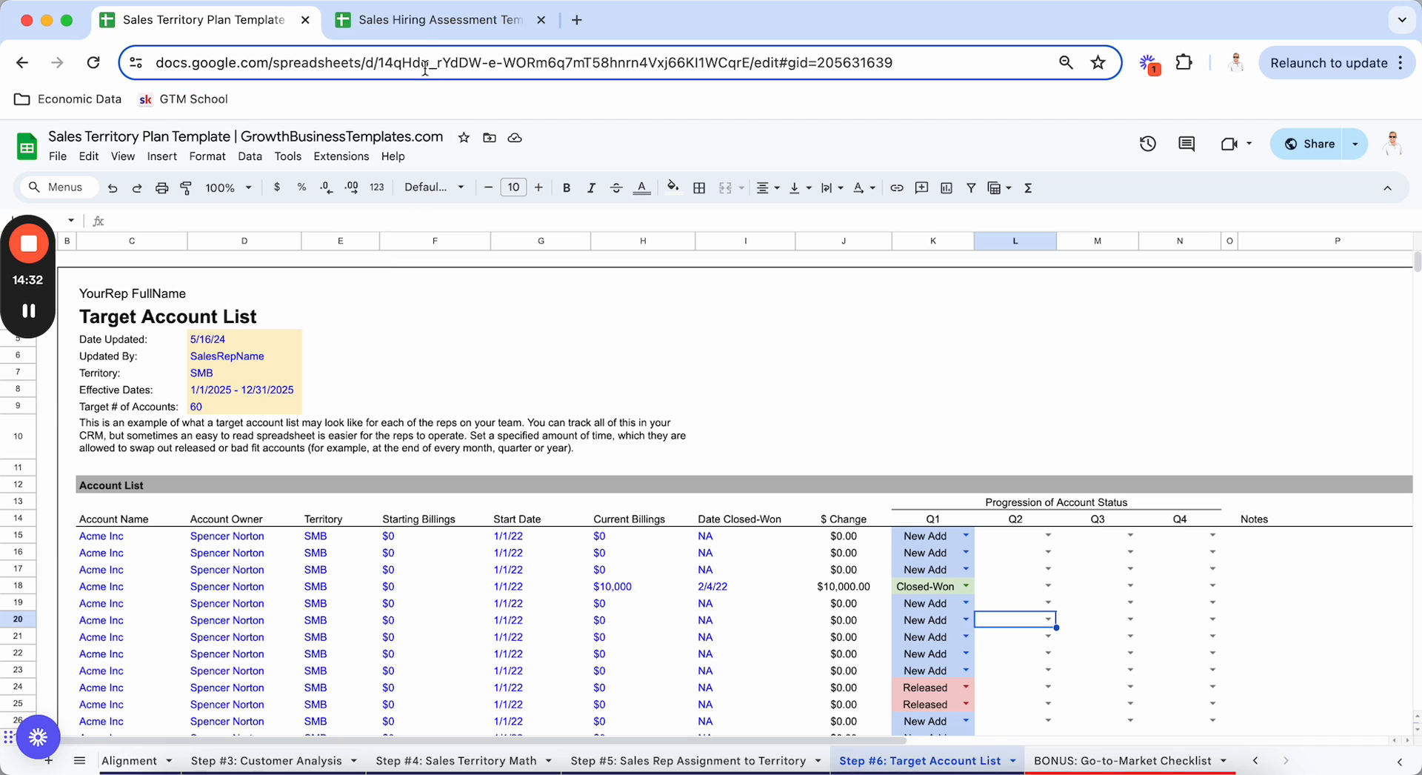
# Switch to the Sales Hiring Assessment Template spreadsheet and view its Enterprise Account Executive candidate scoring sheet
pyautogui.click(421, 24)
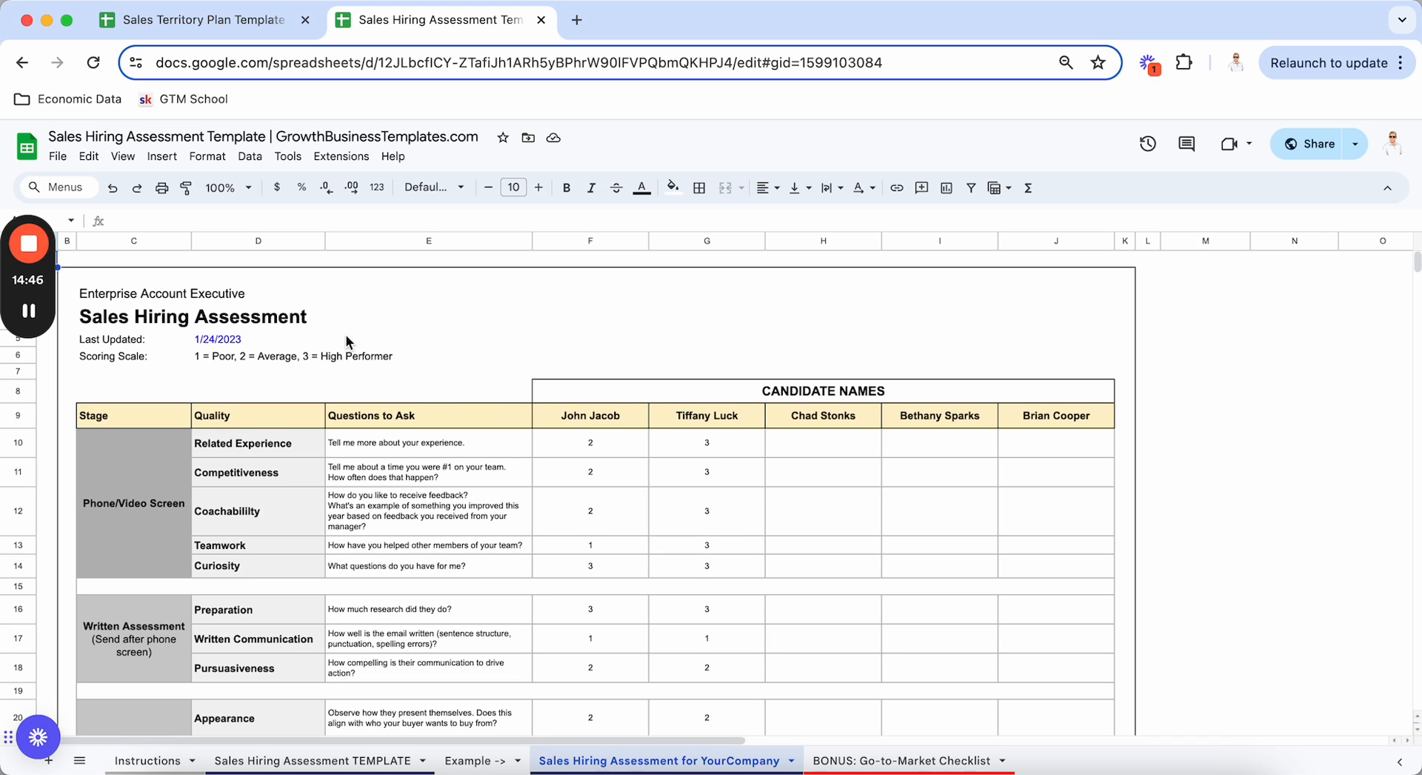
pyautogui.moveTo(28, 254)
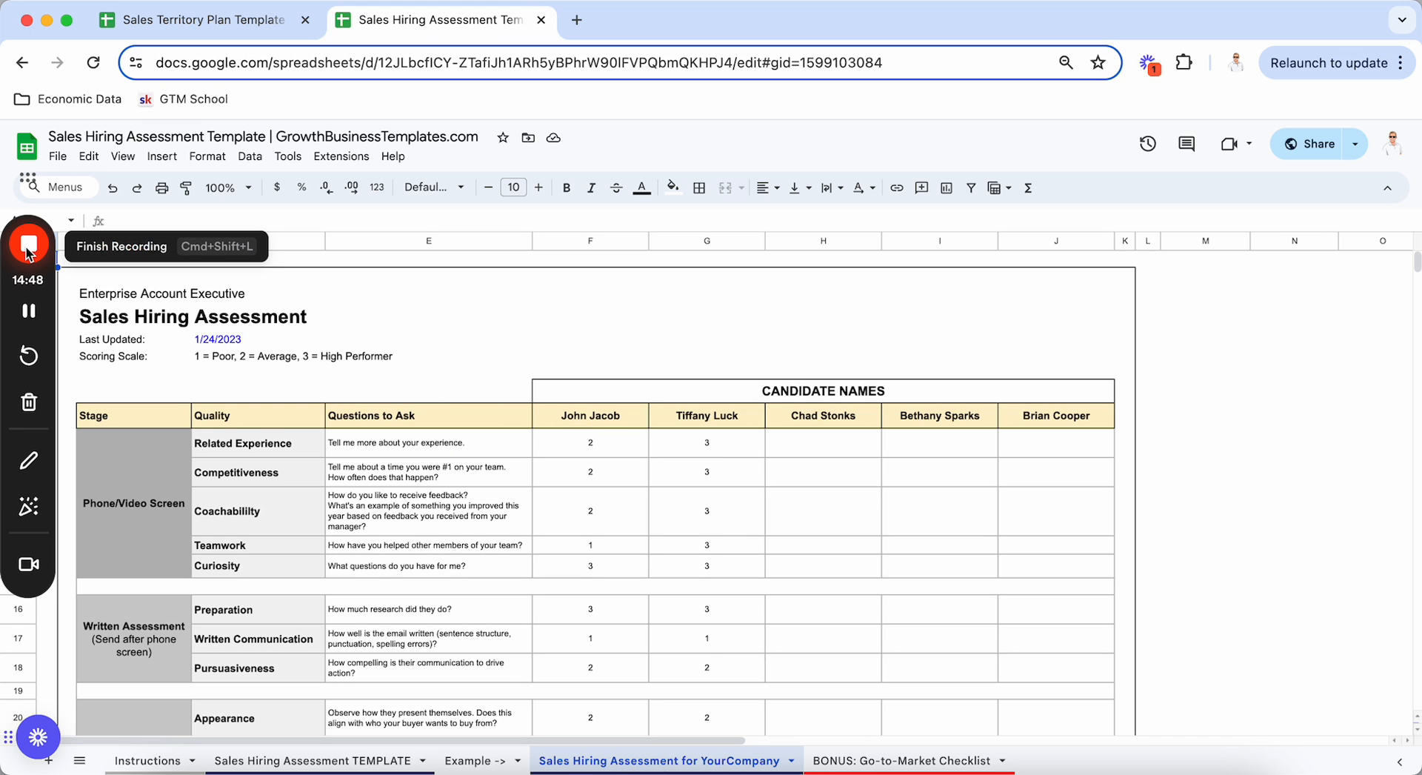